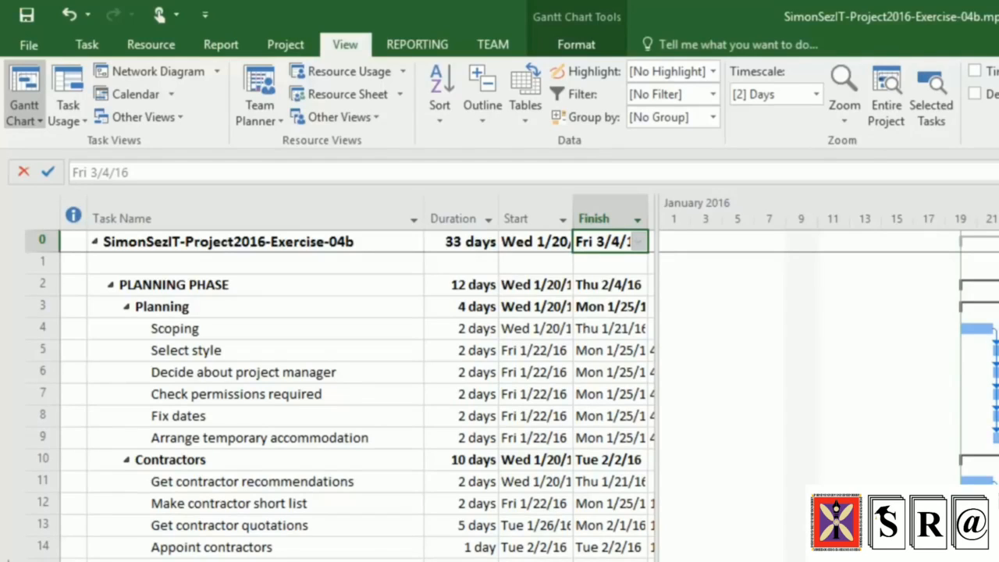
Step: Browse the full list of available project views and stay in the Gantt Chart view
{"action": "left_click", "coordinate": [373, 119]}
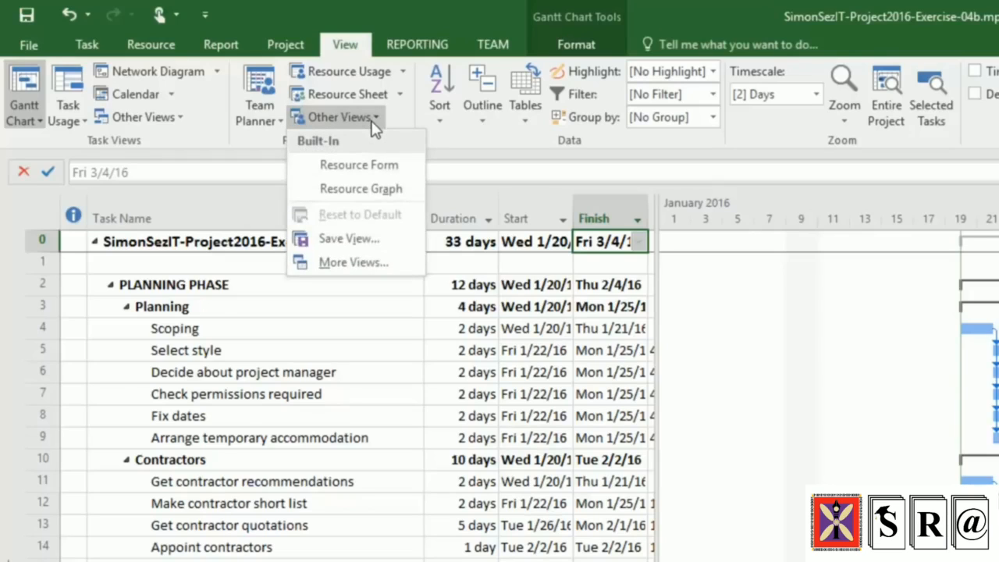
{"action": "left_click", "coordinate": [362, 266]}
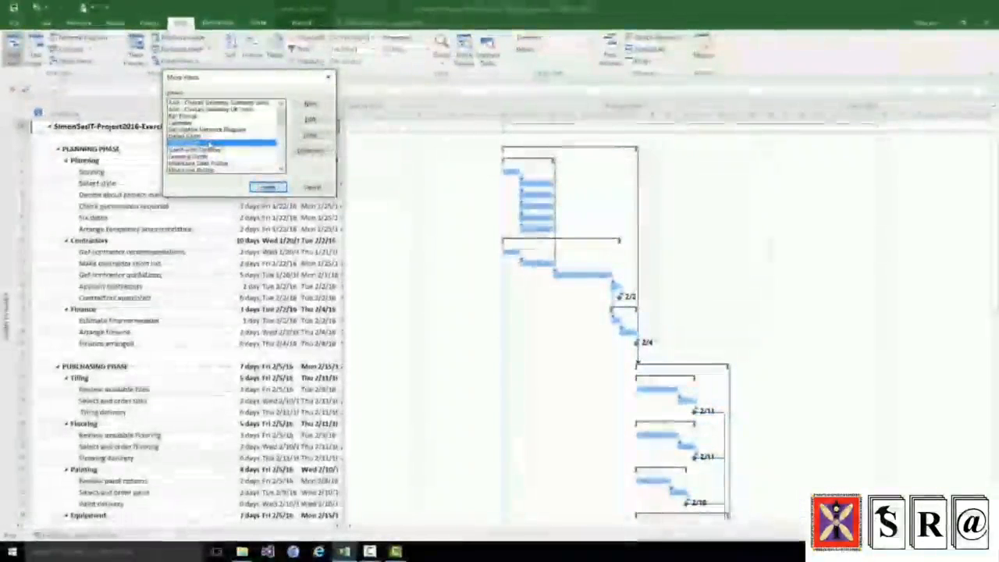
{"action": "left_click", "coordinate": [268, 187]}
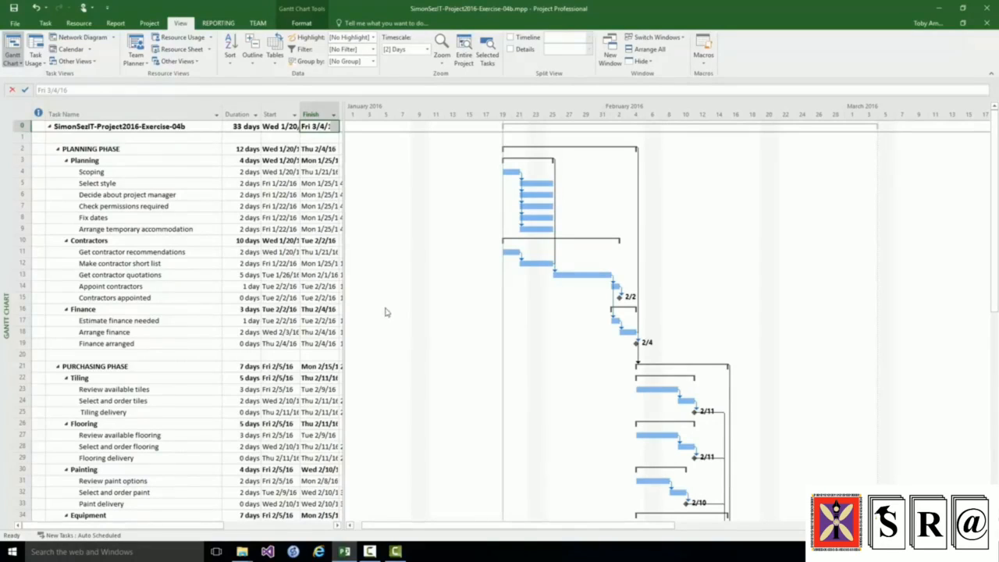
Step: Widen the Gantt Chart's table area to reveal the columns up to Resource Names, narrow the Predecessors column and widen the Start column
{"action": "left_click_drag", "start_coordinate": [341, 272], "coordinate": [479, 271]}
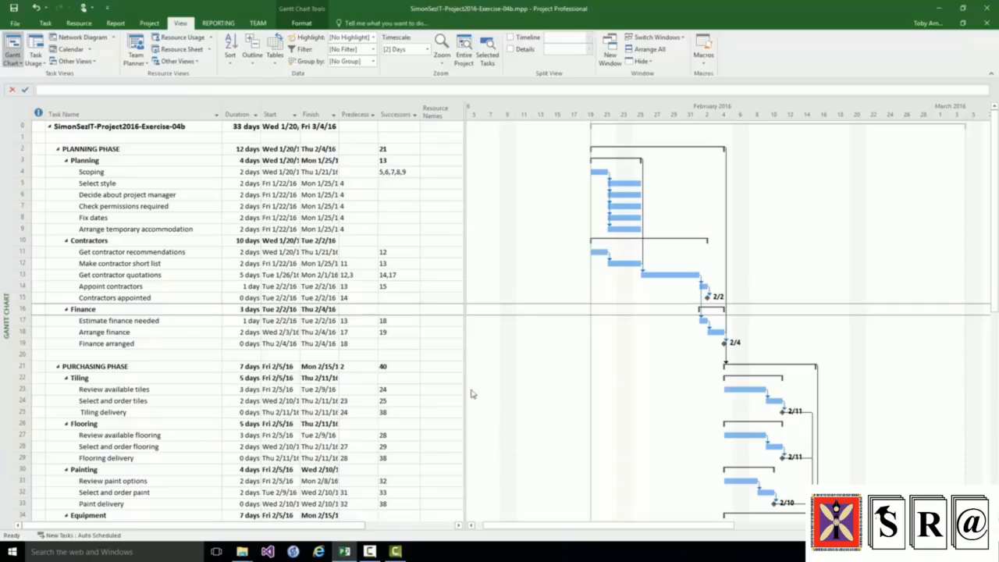
{"action": "left_click", "coordinate": [378, 106]}
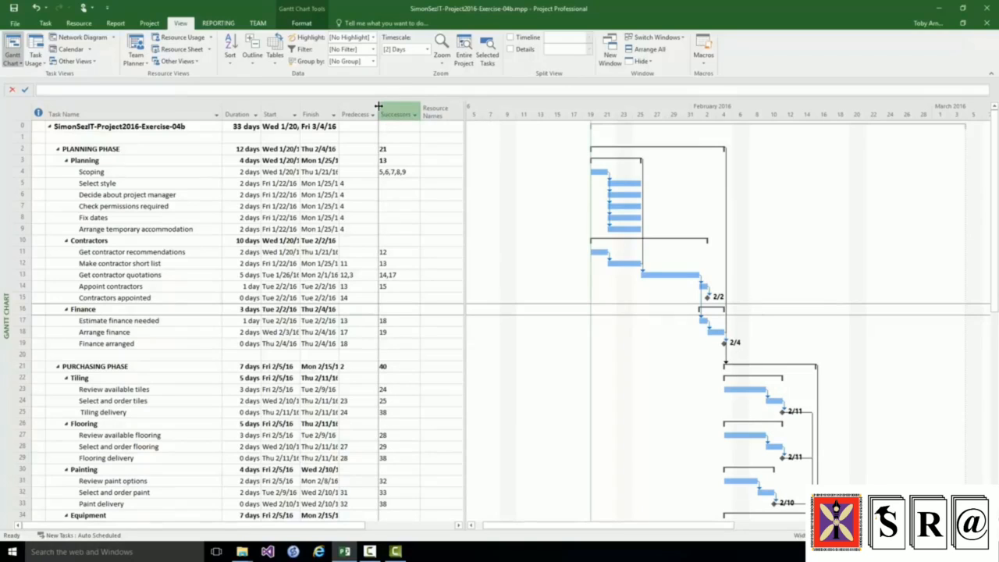
{"action": "left_click_drag", "start_coordinate": [377, 105], "coordinate": [358, 105]}
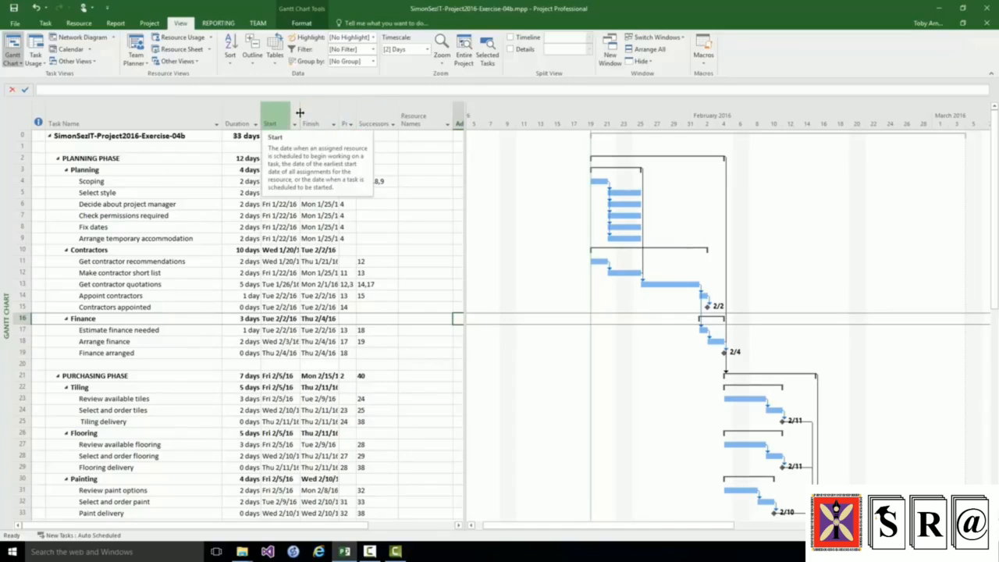
{"action": "left_click_drag", "start_coordinate": [300, 113], "coordinate": [327, 114]}
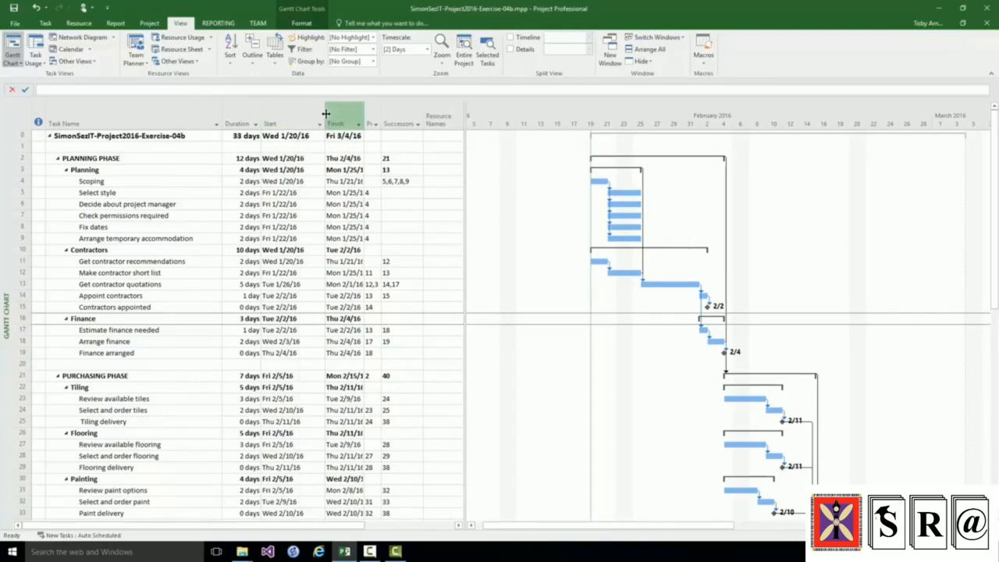
{"action": "left_click", "coordinate": [357, 274]}
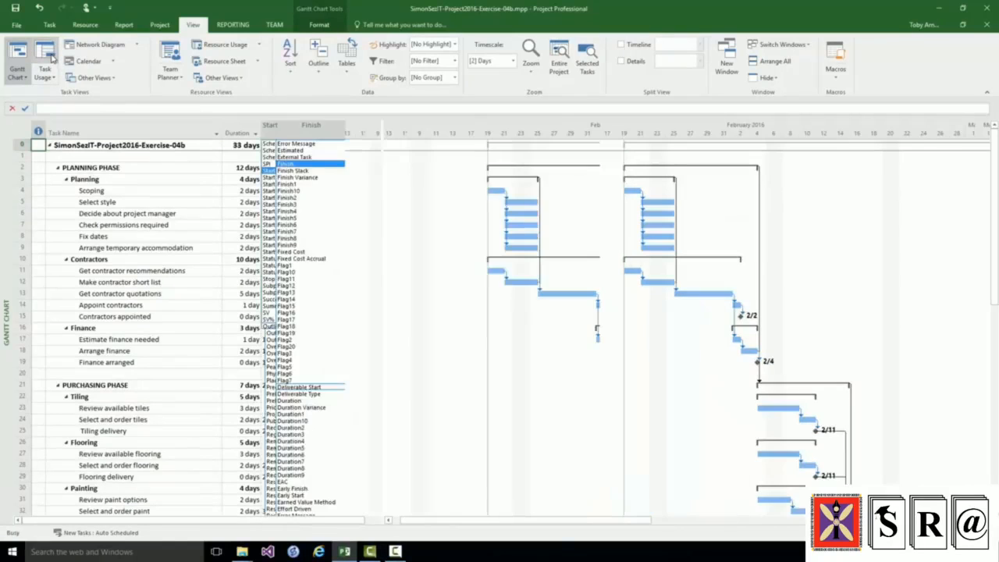
Step: Switch to the Task Usage view and widen the Task Name column so the implementation phase task names are readable
{"action": "left_click", "coordinate": [48, 61]}
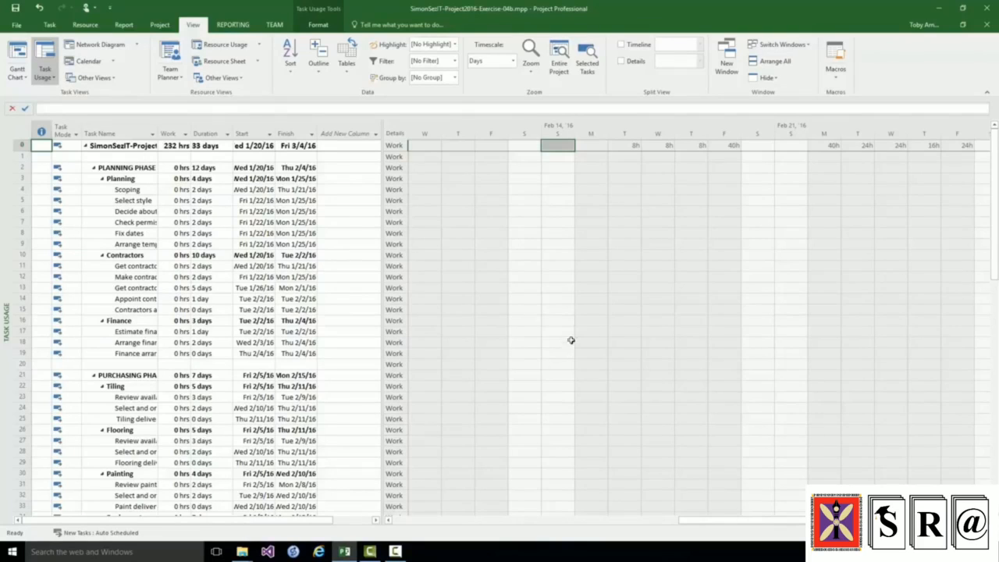
{"action": "left_click_drag", "start_coordinate": [996, 219], "coordinate": [998, 391]}
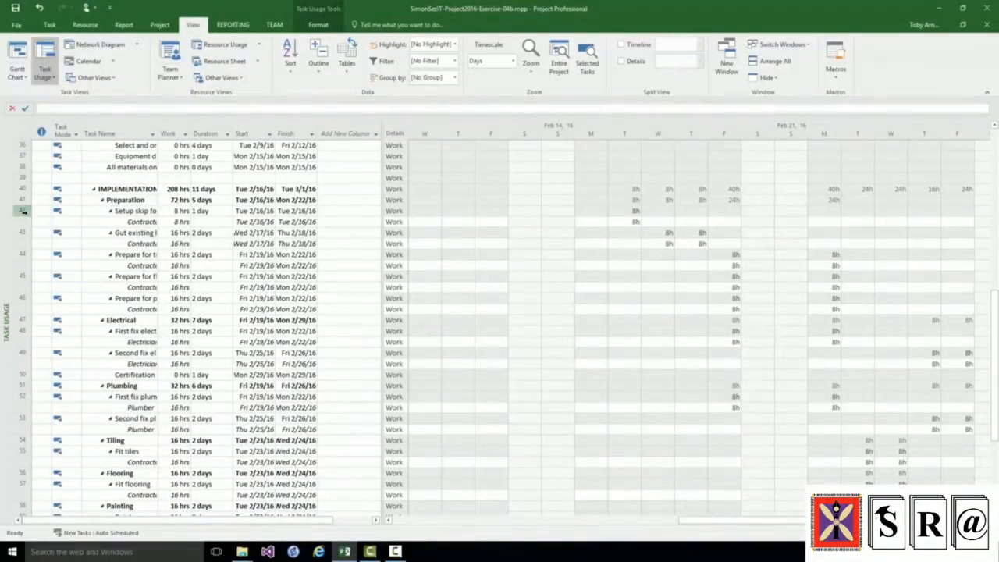
{"action": "left_click", "coordinate": [129, 211]}
{"action": "left_click", "coordinate": [142, 233]}
{"action": "left_click_drag", "start_coordinate": [158, 127], "coordinate": [188, 126]}
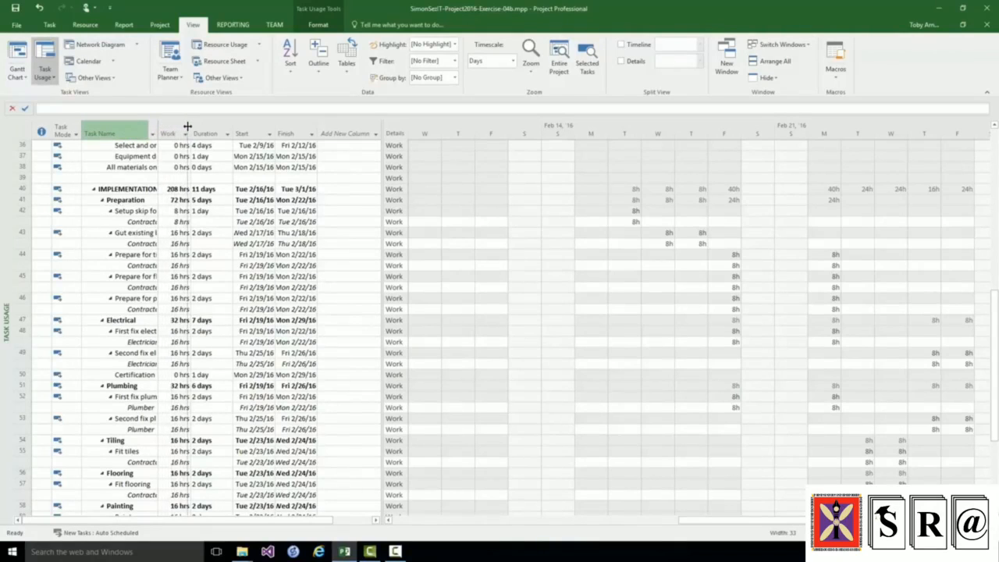
{"action": "left_click_drag", "start_coordinate": [188, 126], "coordinate": [187, 126]}
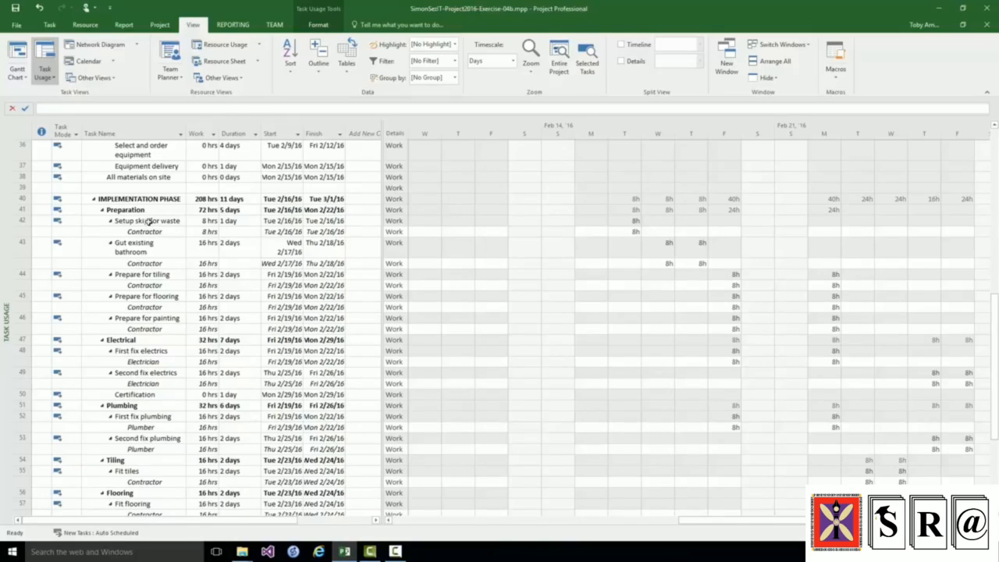
Step: Examine the Contractor's assignment under Setup skip for waste, including its work value and its daily timephased hours
{"action": "left_click", "coordinate": [147, 223]}
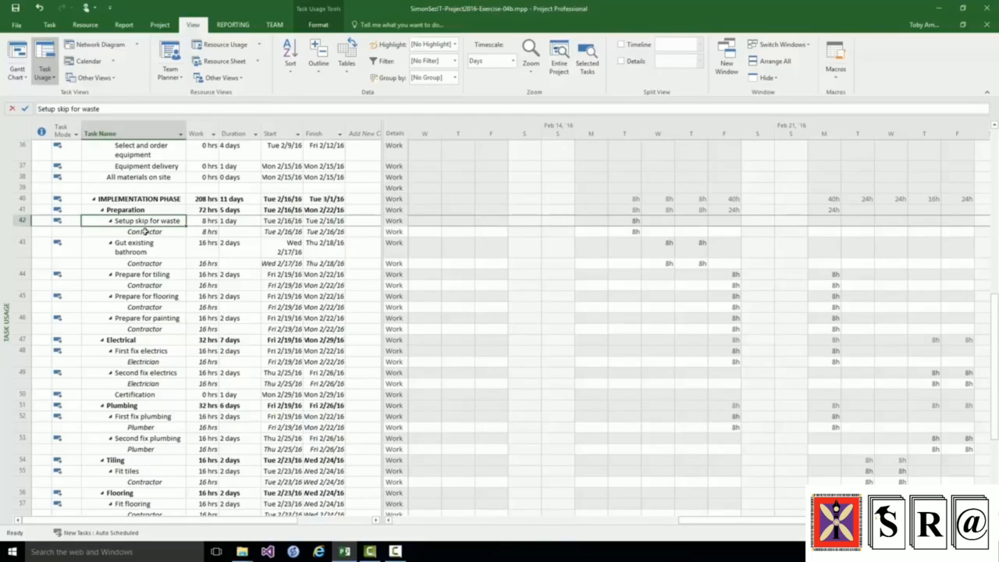
{"action": "left_click", "coordinate": [145, 231]}
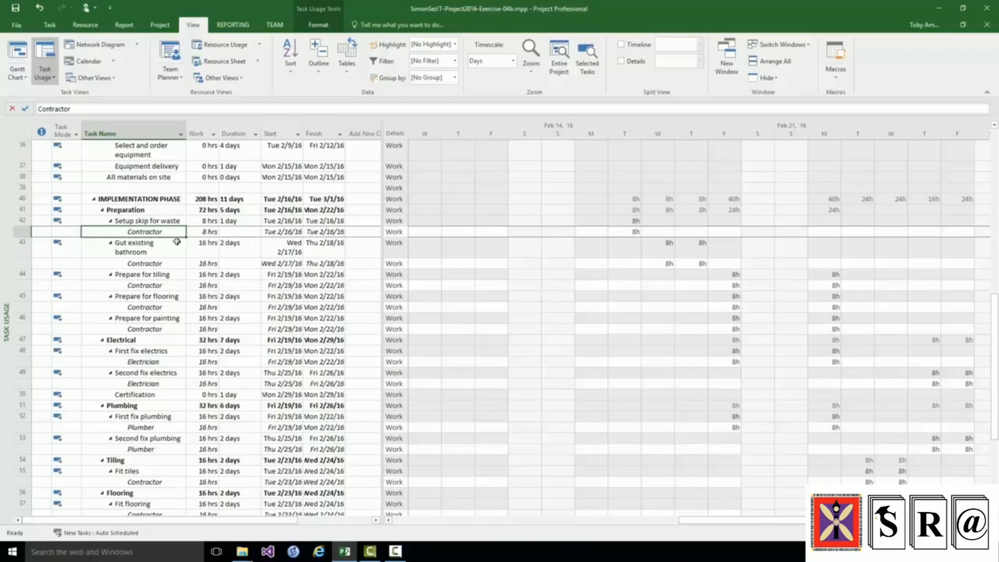
{"action": "left_click", "coordinate": [210, 233]}
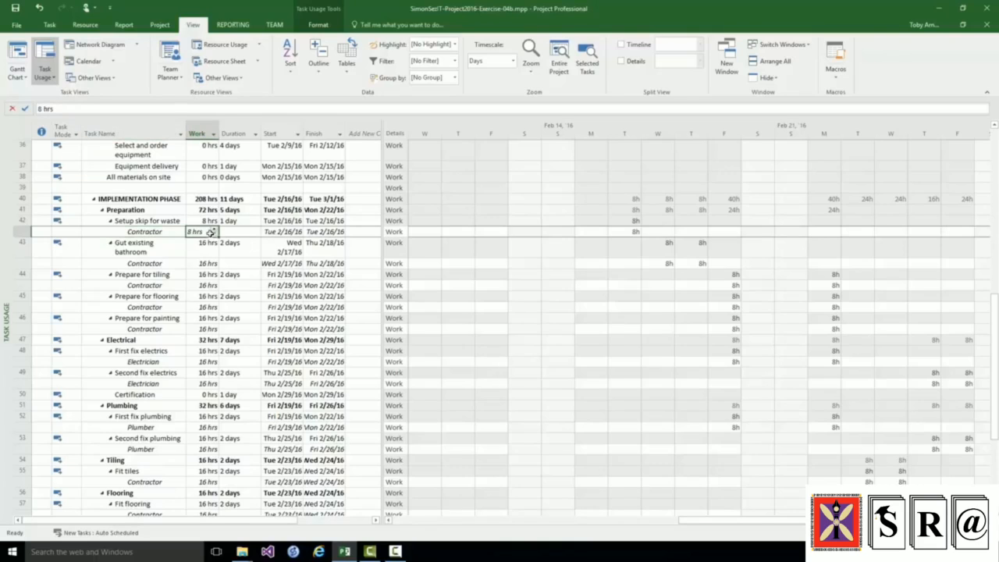
{"action": "left_click", "coordinate": [622, 233]}
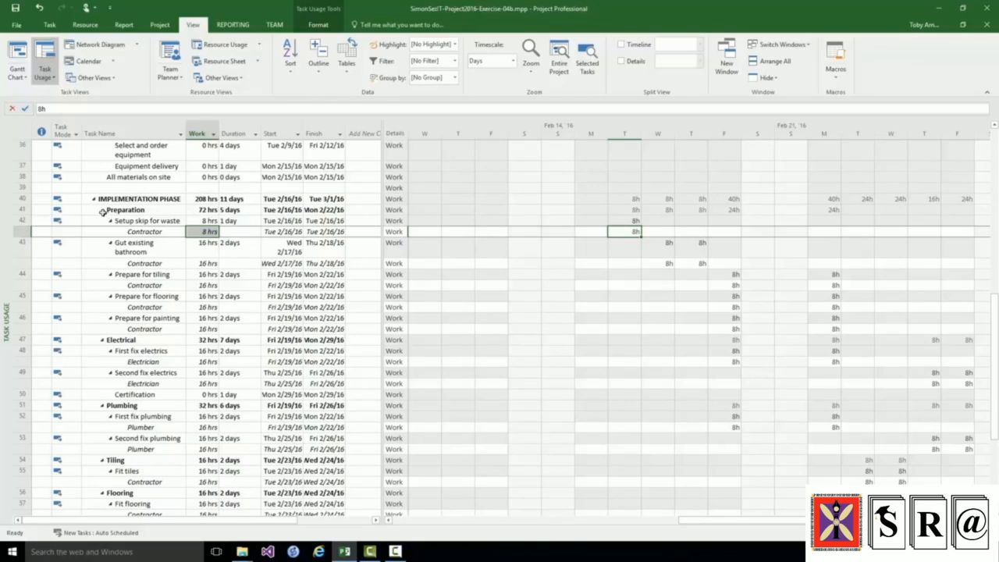
Step: Review the Preparation task's work, the Contractor's daily hours for preparing painting, flooring and tiling, and the timephased work through project end
{"action": "left_click", "coordinate": [22, 209]}
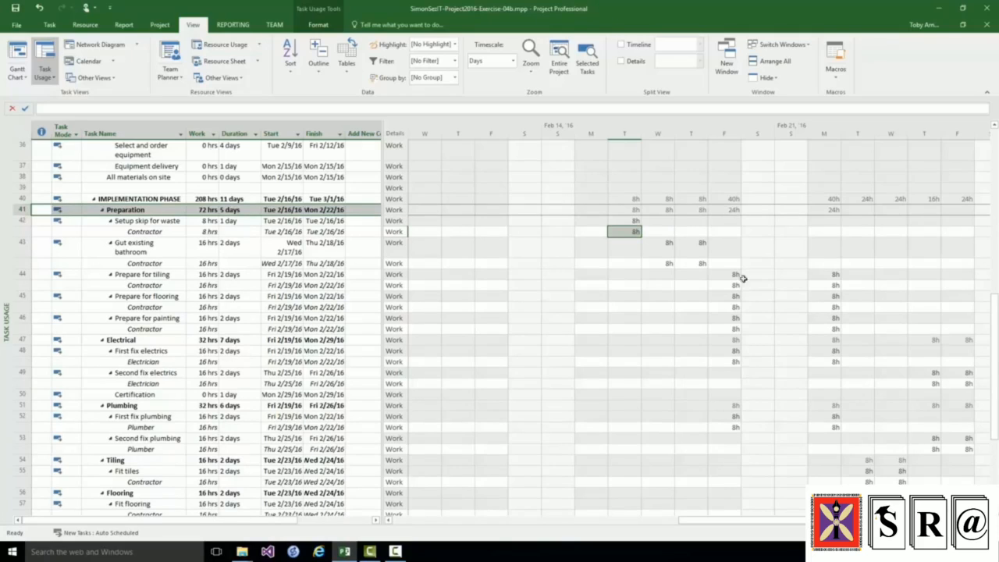
{"action": "left_click", "coordinate": [733, 329]}
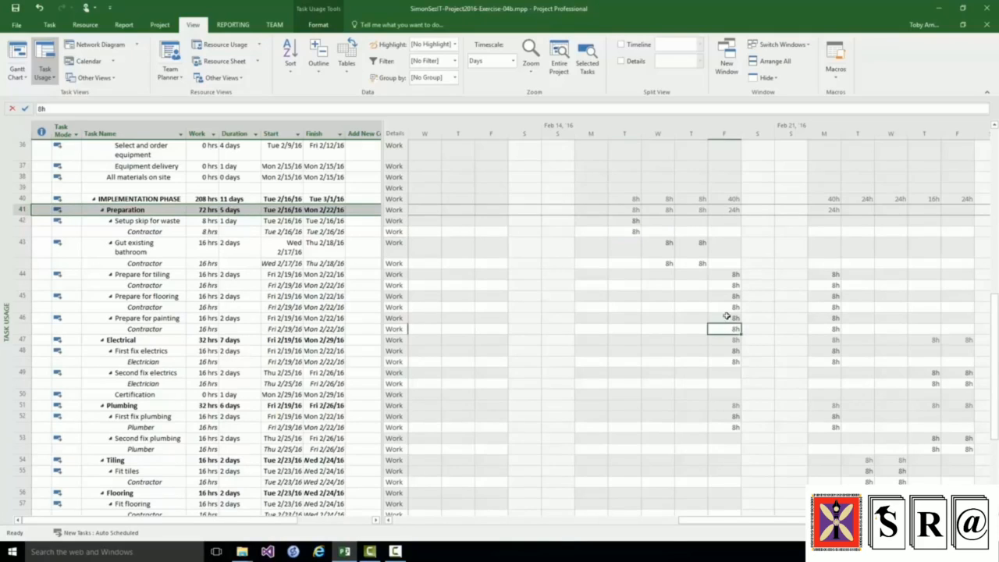
{"action": "left_click", "coordinate": [728, 307]}
{"action": "left_click", "coordinate": [727, 285]}
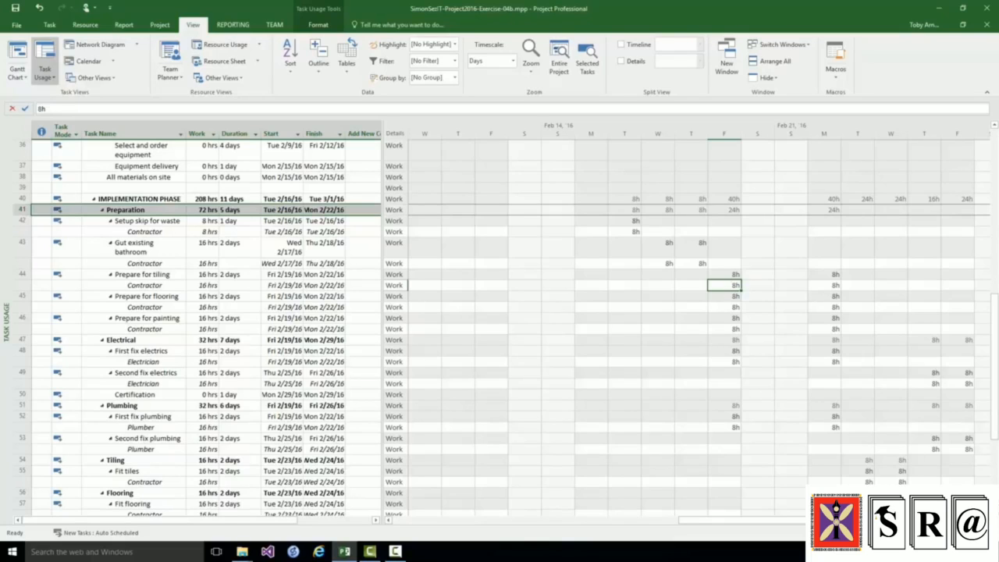
{"action": "scroll", "coordinate": [500, 327], "scroll_direction": "down", "scroll_amount": 5}
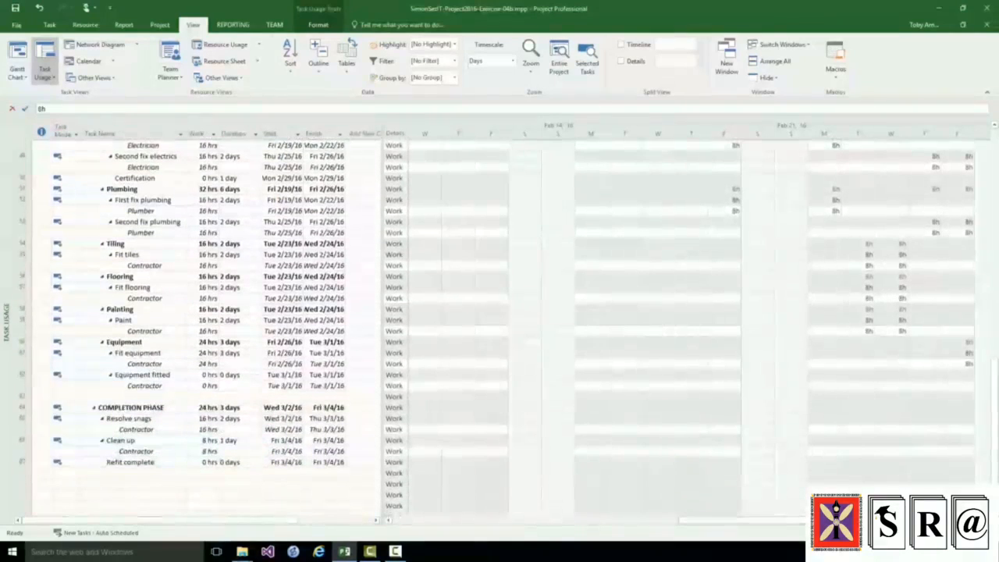
{"action": "scroll", "coordinate": [691, 328], "scroll_direction": "right", "scroll_amount": 5}
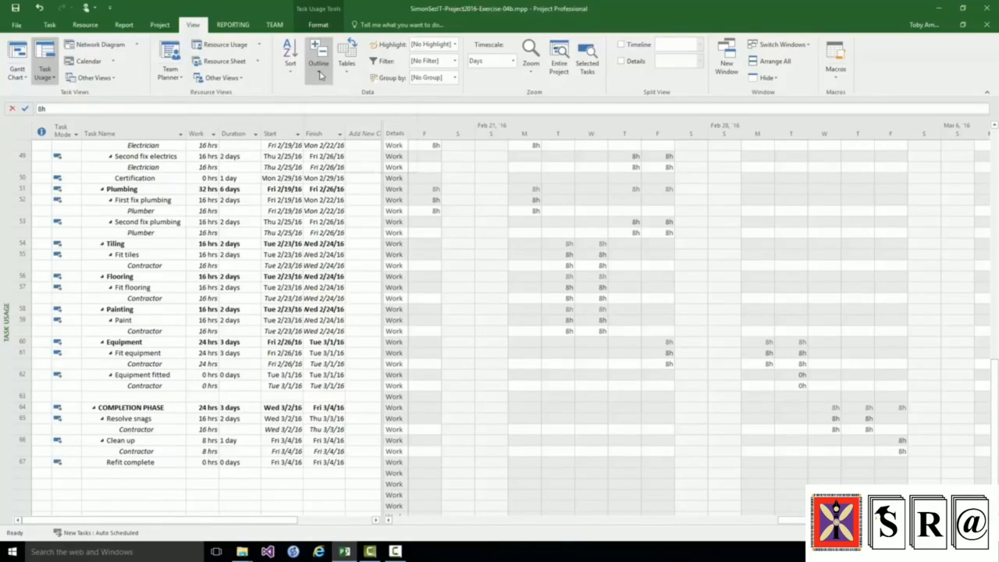
Step: Collapse the Task Usage outline to Level 2 and bring the timephased work around Feb 21, '16 into view
{"action": "left_click", "coordinate": [319, 75]}
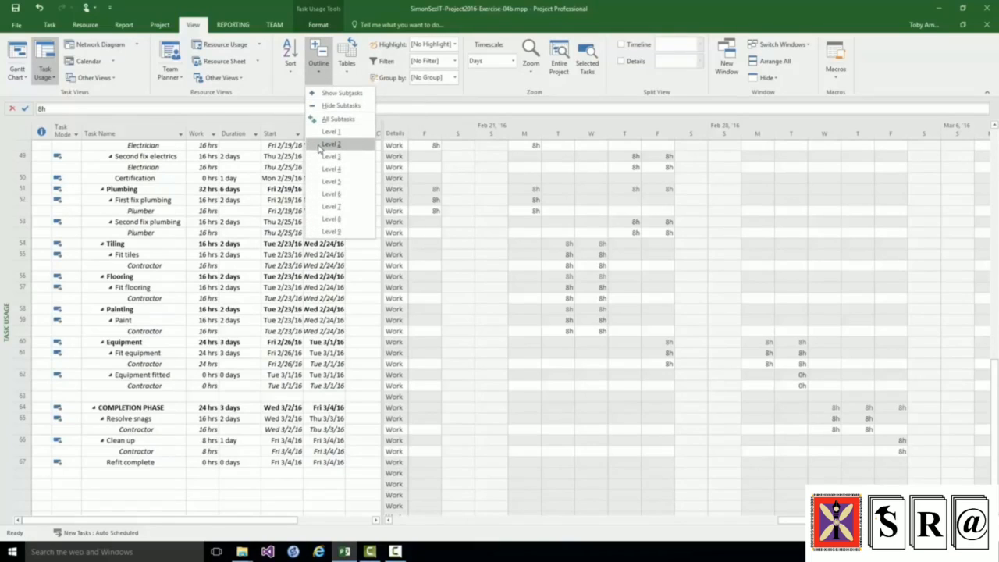
{"action": "left_click", "coordinate": [319, 146]}
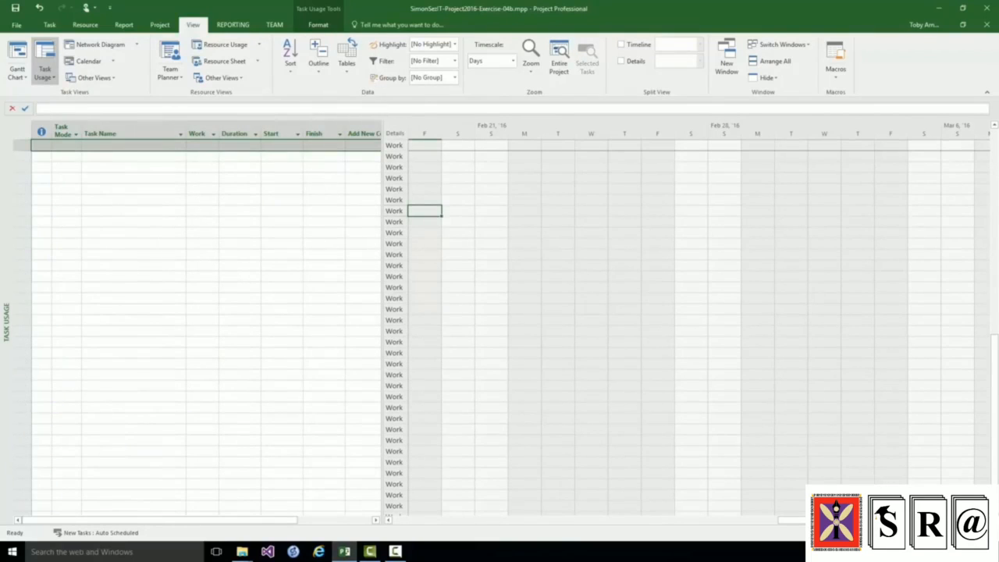
{"action": "left_click_drag", "start_coordinate": [762, 523], "coordinate": [375, 533]}
{"action": "left_click_drag", "start_coordinate": [993, 345], "coordinate": [993, 129]}
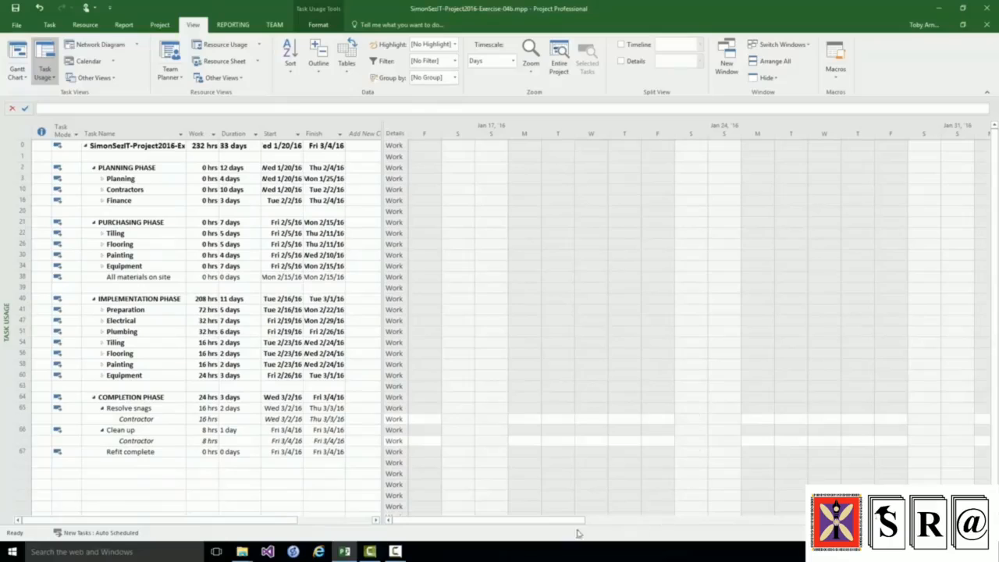
{"action": "left_click_drag", "start_coordinate": [552, 522], "coordinate": [898, 522]}
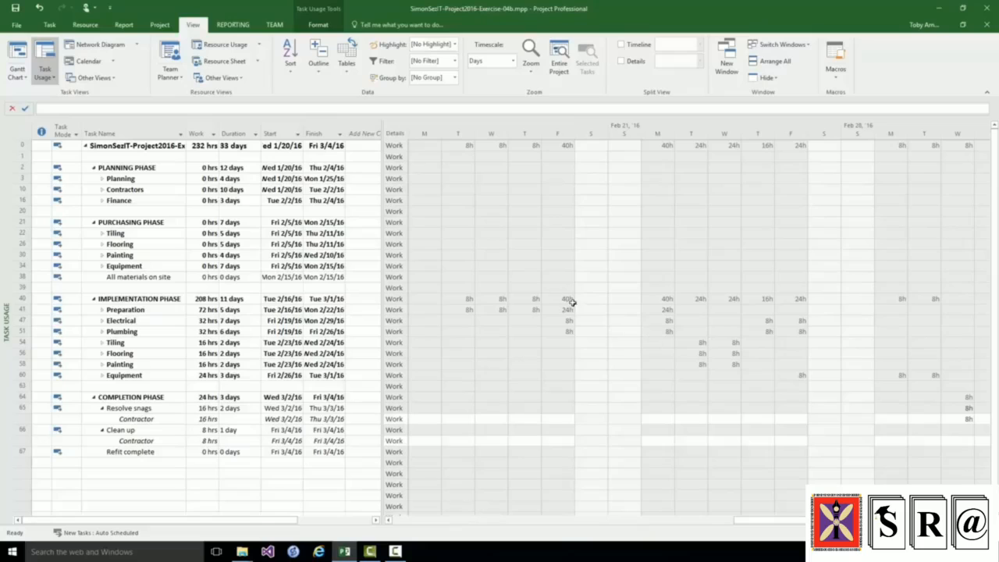
Step: Collapse the outline to Level 1 and look over the daily work of each phase through early March
{"action": "left_click", "coordinate": [322, 75]}
{"action": "left_click", "coordinate": [325, 132]}
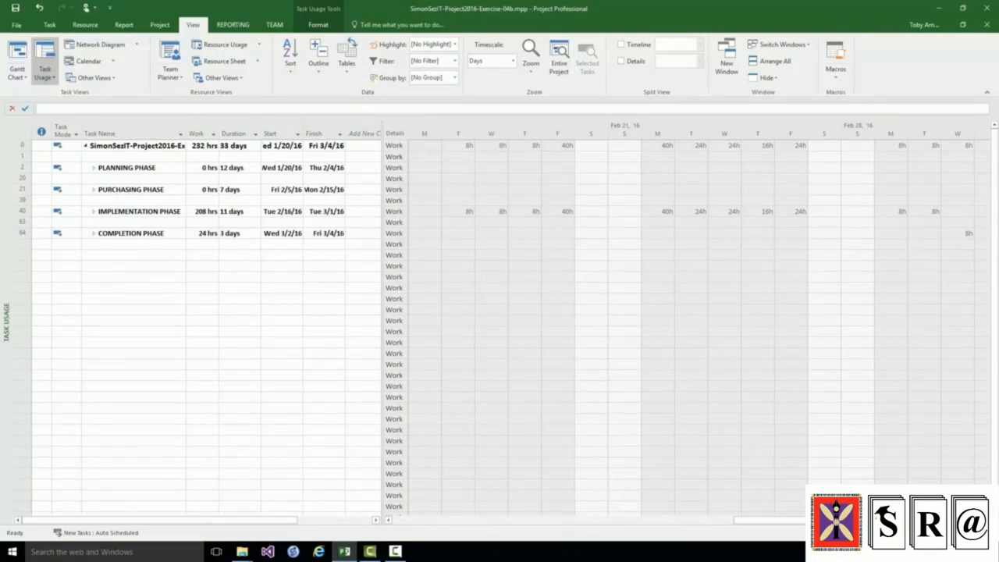
{"action": "scroll", "coordinate": [694, 320], "scroll_direction": "right", "scroll_amount": 10}
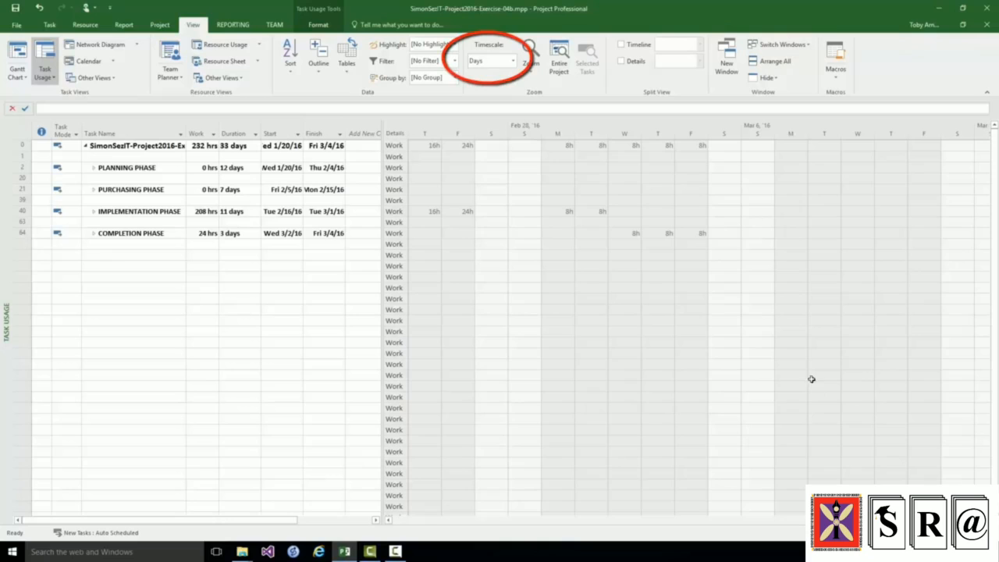
Step: Set the timescale to Weeks, and fit the timescale to the entire project
{"action": "left_click", "coordinate": [513, 61]}
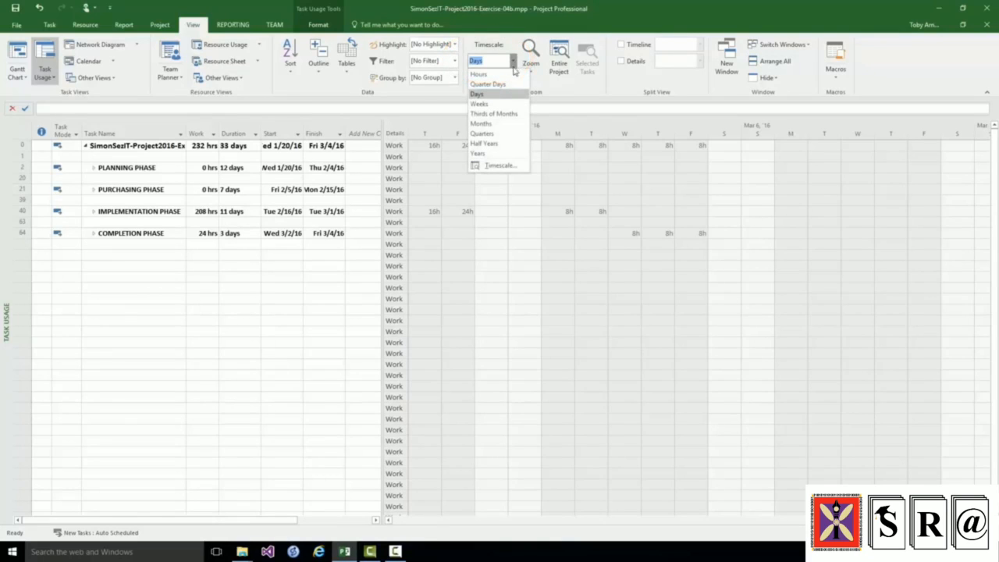
{"action": "left_click", "coordinate": [503, 104]}
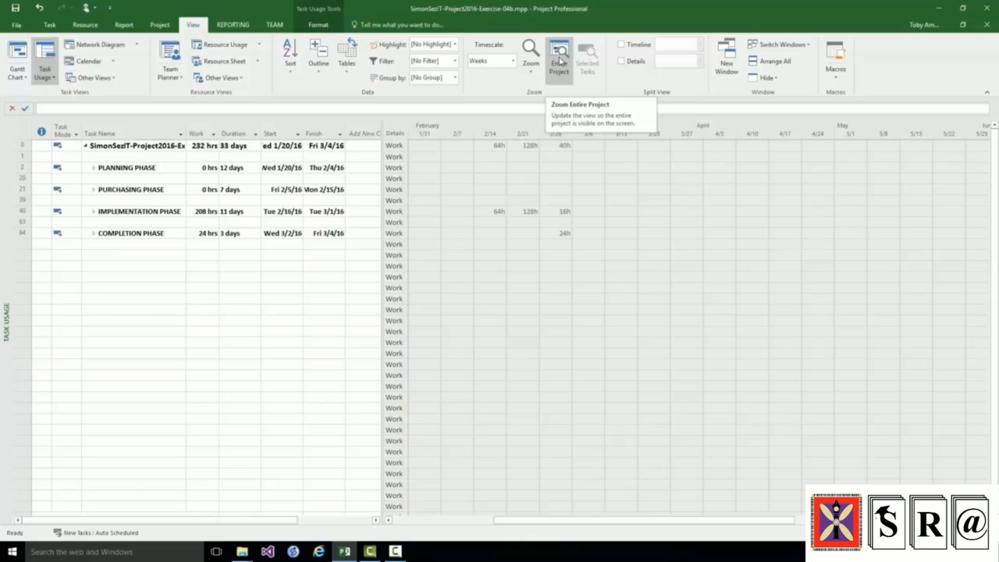
{"action": "left_click", "coordinate": [559, 60]}
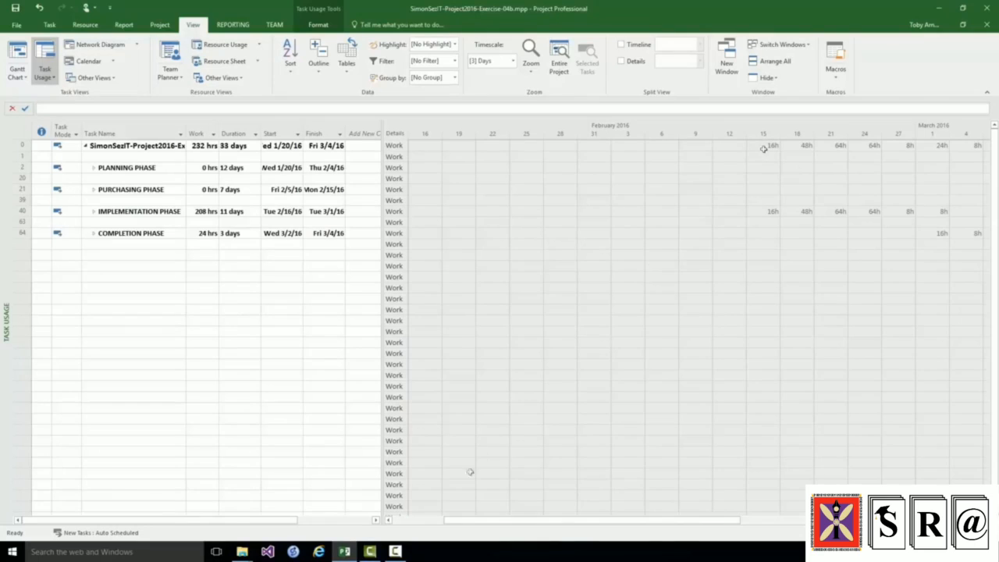
Step: Zoom the timescale in one level to days and back out to three-day intervals, with the project's first rows in view
{"action": "left_click", "coordinate": [530, 76]}
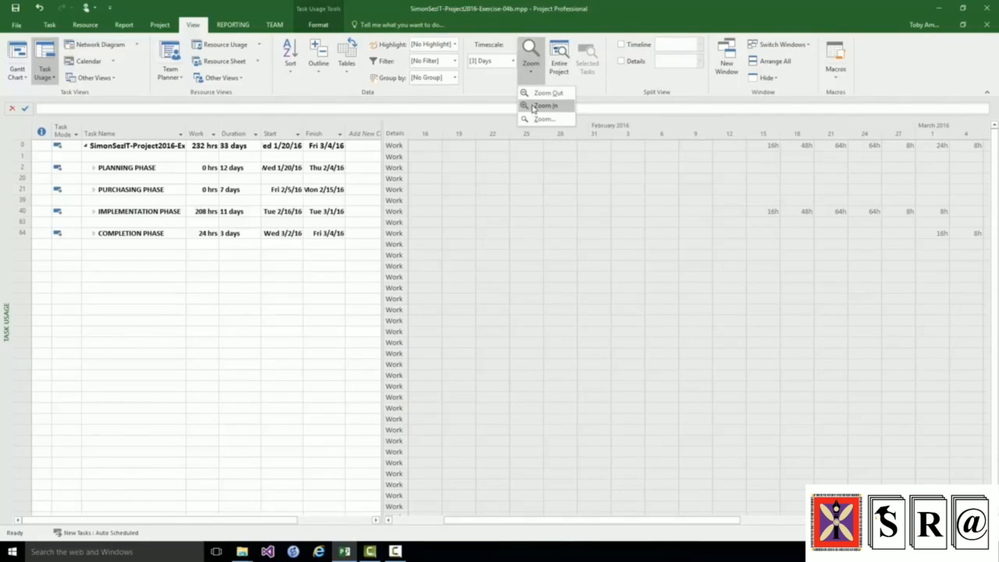
{"action": "left_click", "coordinate": [533, 106]}
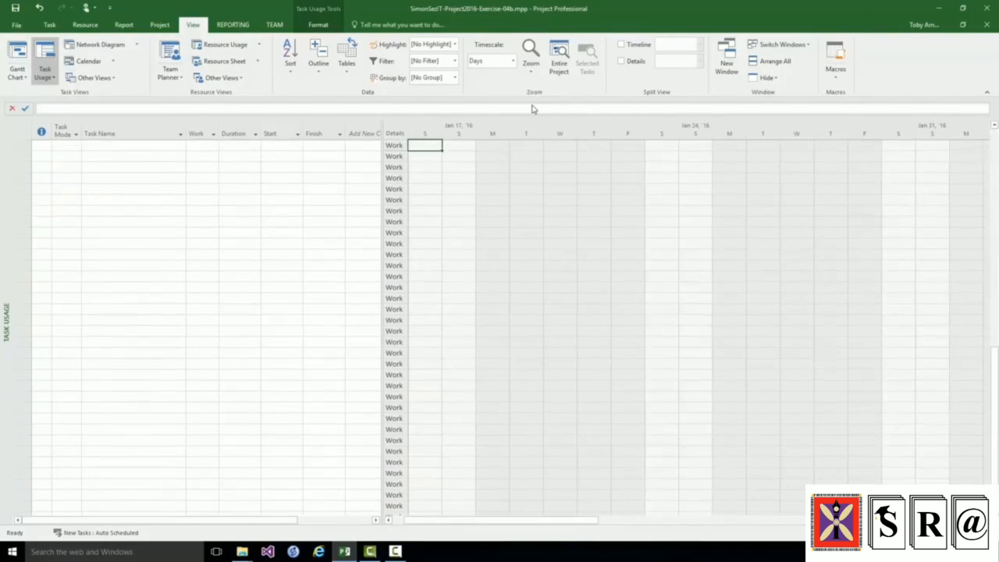
{"action": "left_click", "coordinate": [537, 78]}
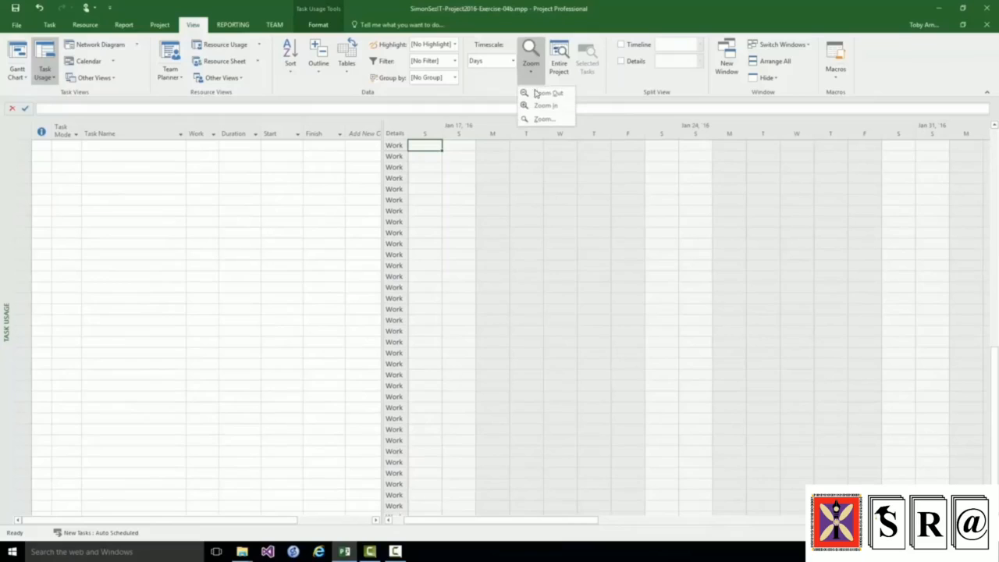
{"action": "left_click", "coordinate": [537, 94]}
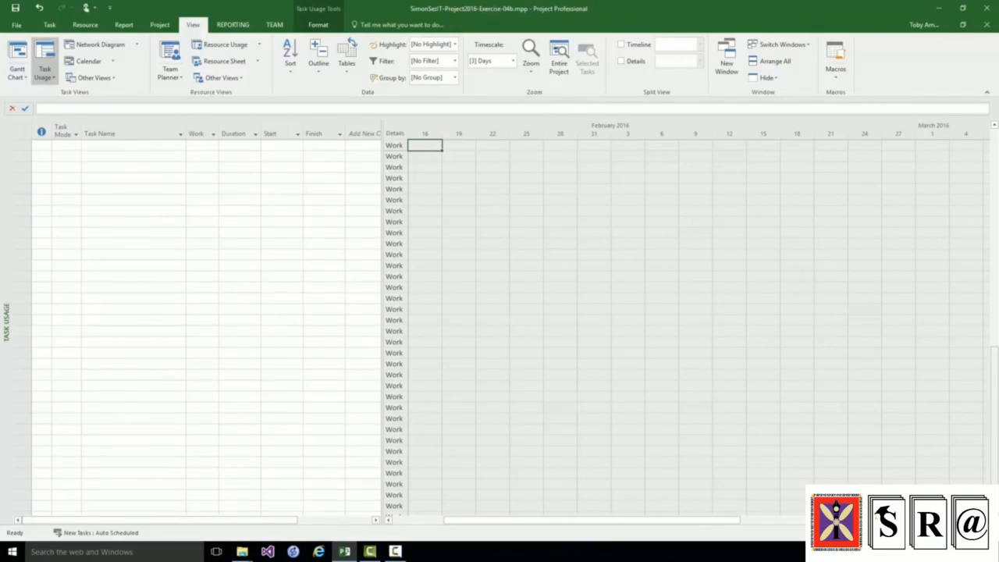
{"action": "left_click_drag", "start_coordinate": [994, 457], "coordinate": [990, 129]}
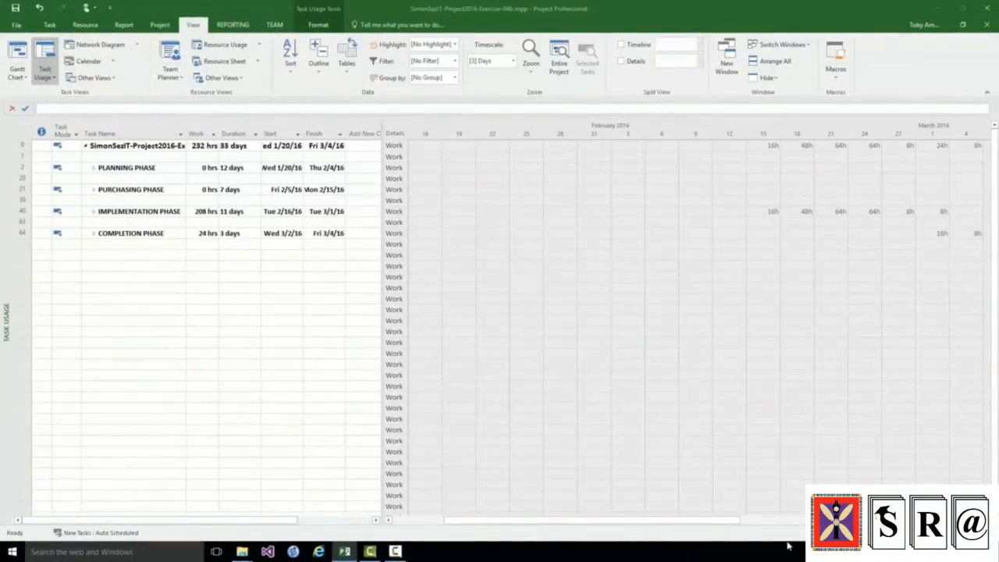
Step: Set the Task Usage timescale to show three tiers (Top, Middle, Bottom)
{"action": "right_click", "coordinate": [723, 124]}
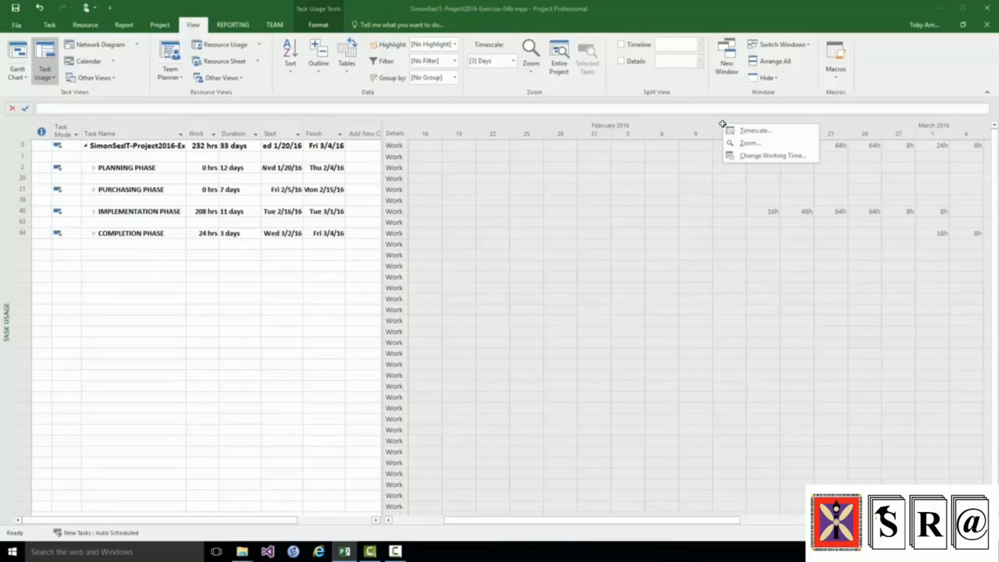
{"action": "left_click", "coordinate": [768, 134]}
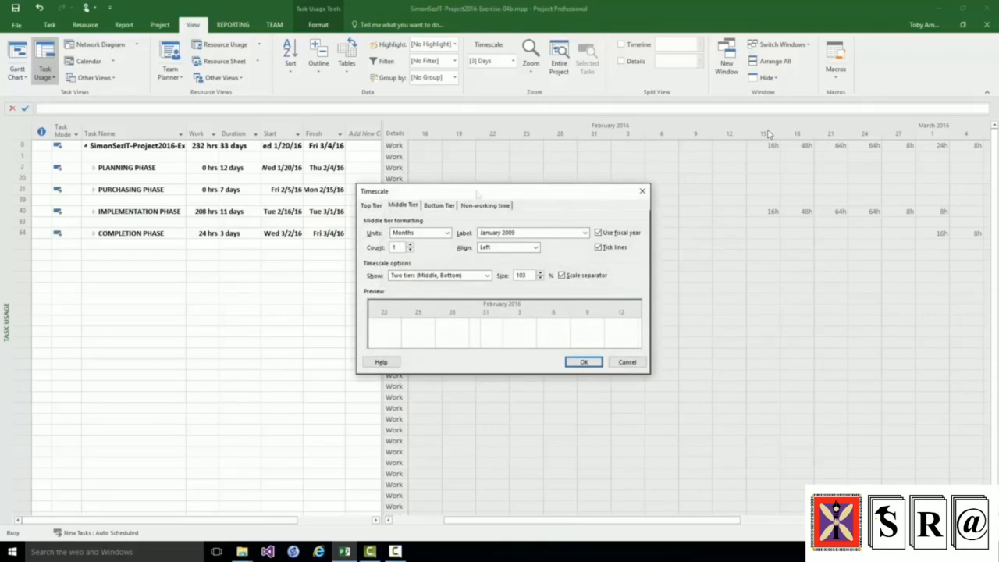
{"action": "left_click_drag", "start_coordinate": [476, 192], "coordinate": [629, 257]}
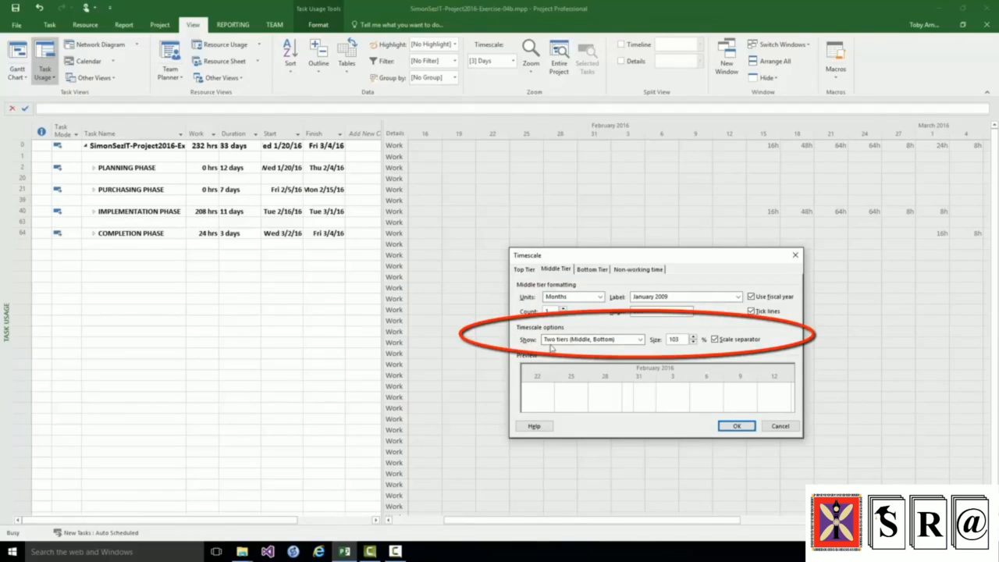
{"action": "left_click", "coordinate": [641, 340]}
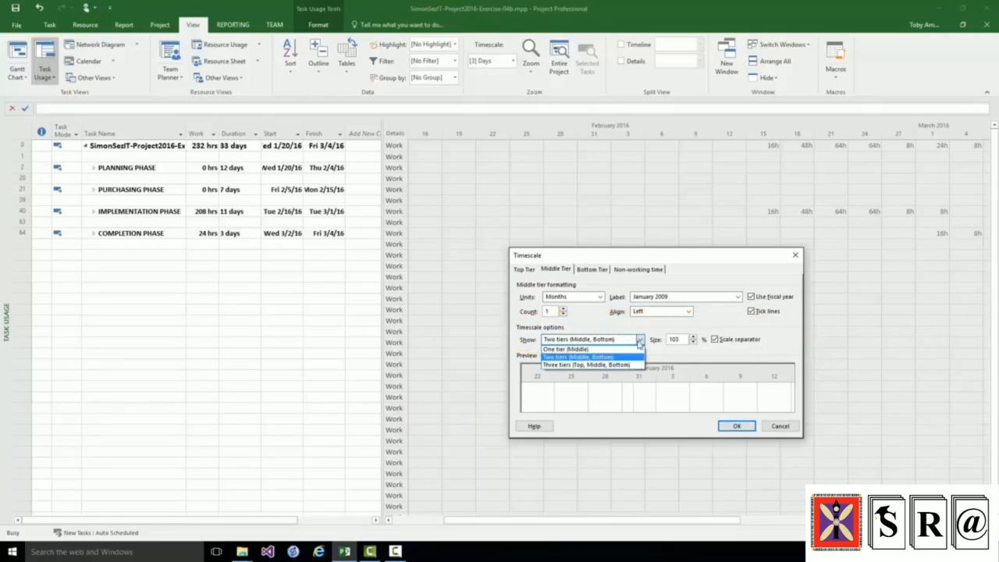
{"action": "left_click", "coordinate": [604, 365]}
{"action": "left_click", "coordinate": [603, 366]}
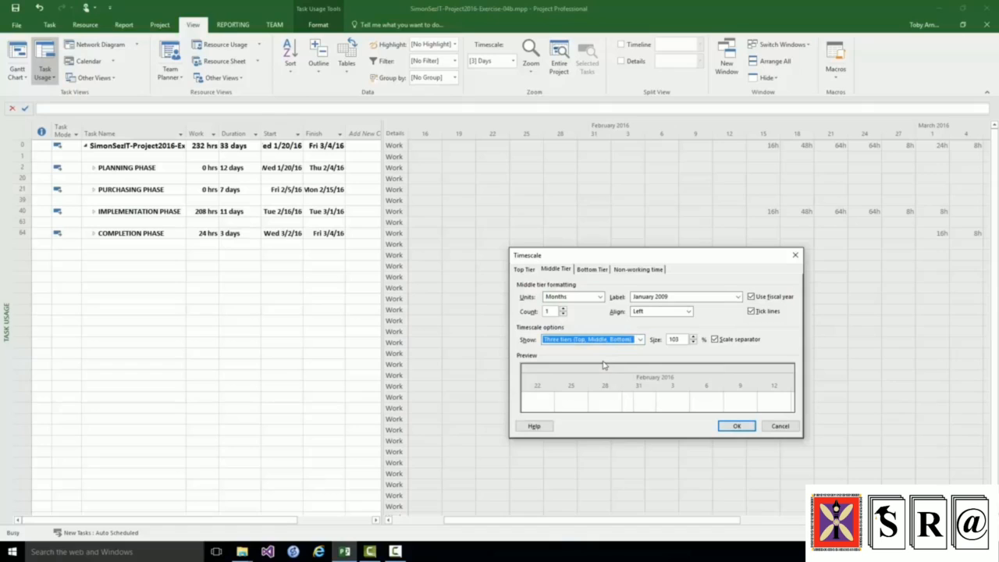
Step: Look through the timescale tier and non-working time settings, and give the top tier Quarters units with the label Q1 '09, Q2 '09, ..
{"action": "left_click", "coordinate": [523, 269]}
{"action": "left_click", "coordinate": [555, 269]}
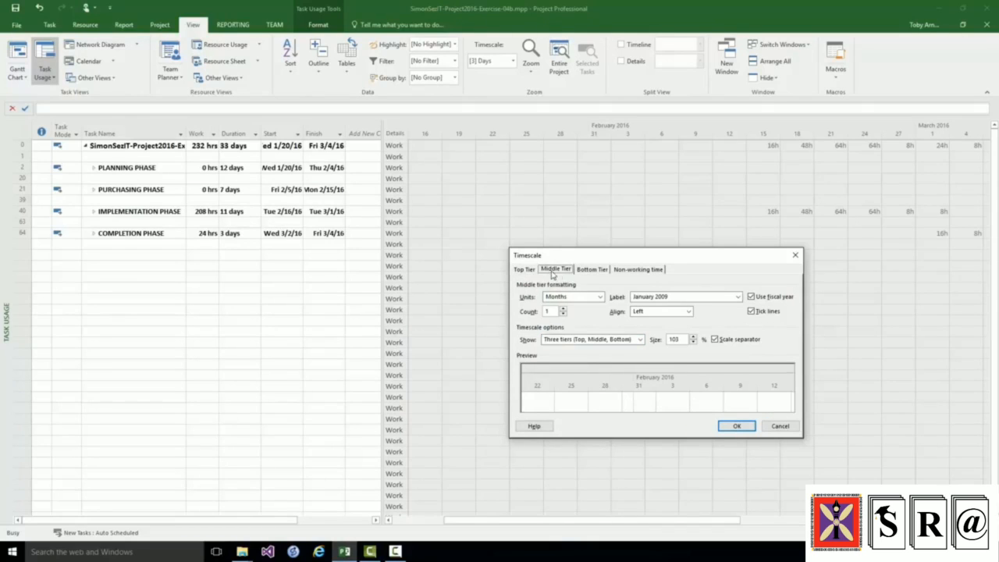
{"action": "left_click", "coordinate": [591, 270]}
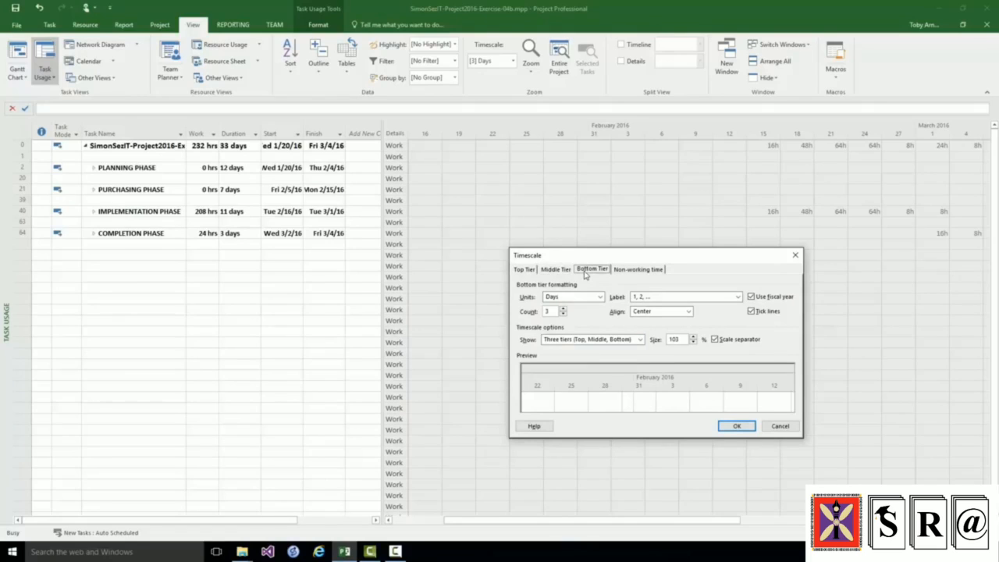
{"action": "left_click", "coordinate": [638, 269]}
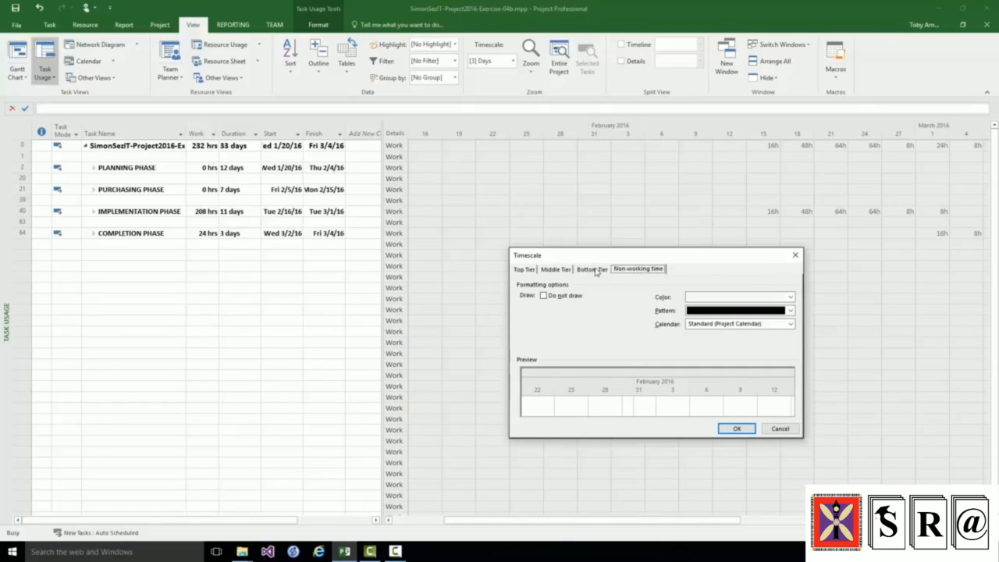
{"action": "left_click", "coordinate": [524, 269]}
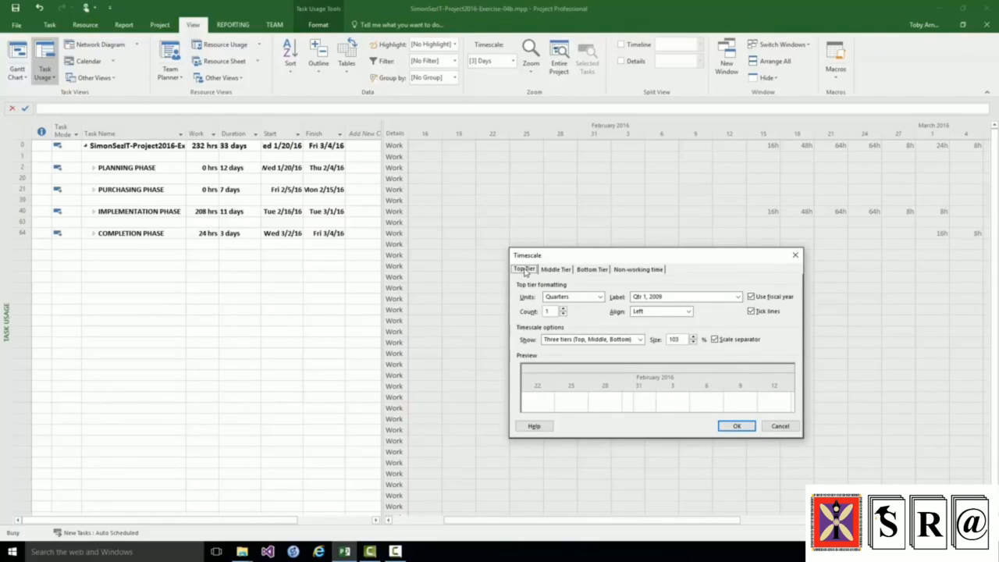
{"action": "left_click", "coordinate": [600, 298]}
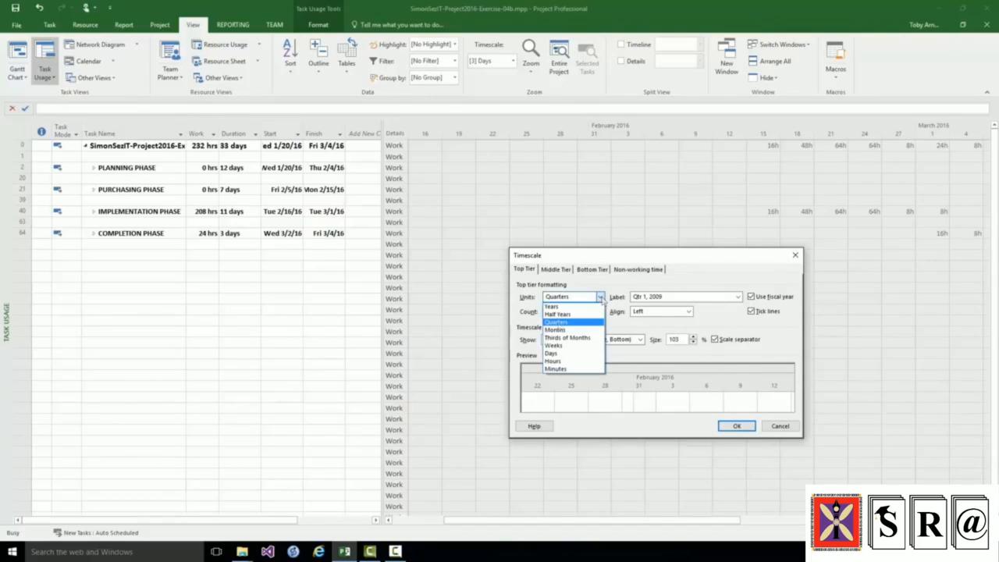
{"action": "left_click", "coordinate": [556, 324]}
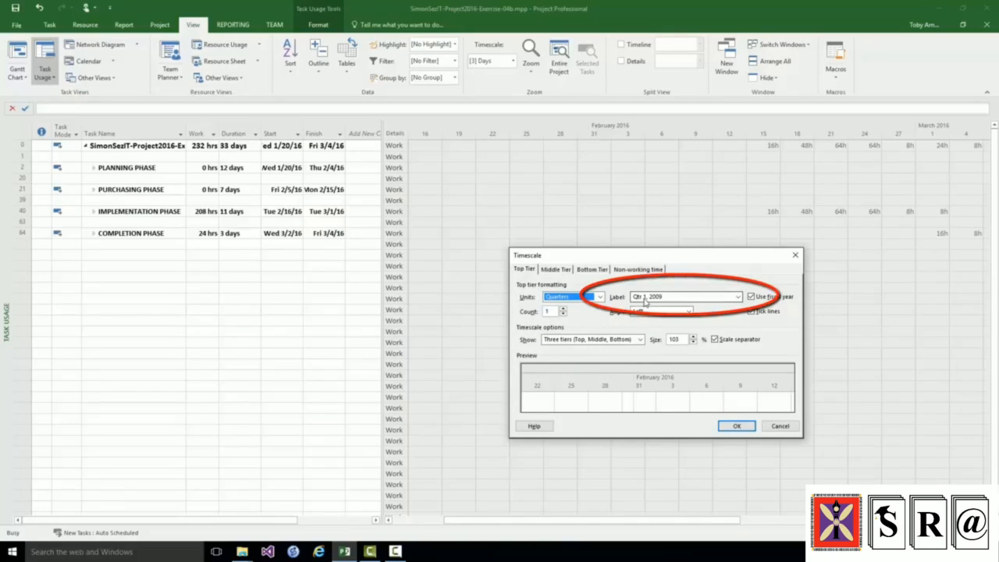
{"action": "left_click", "coordinate": [739, 297]}
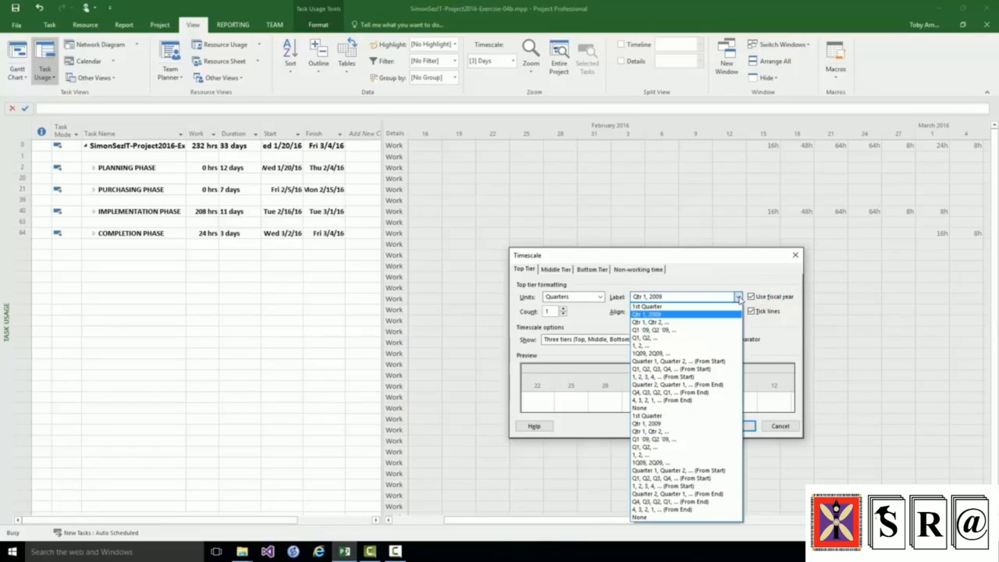
{"action": "left_click", "coordinate": [652, 331]}
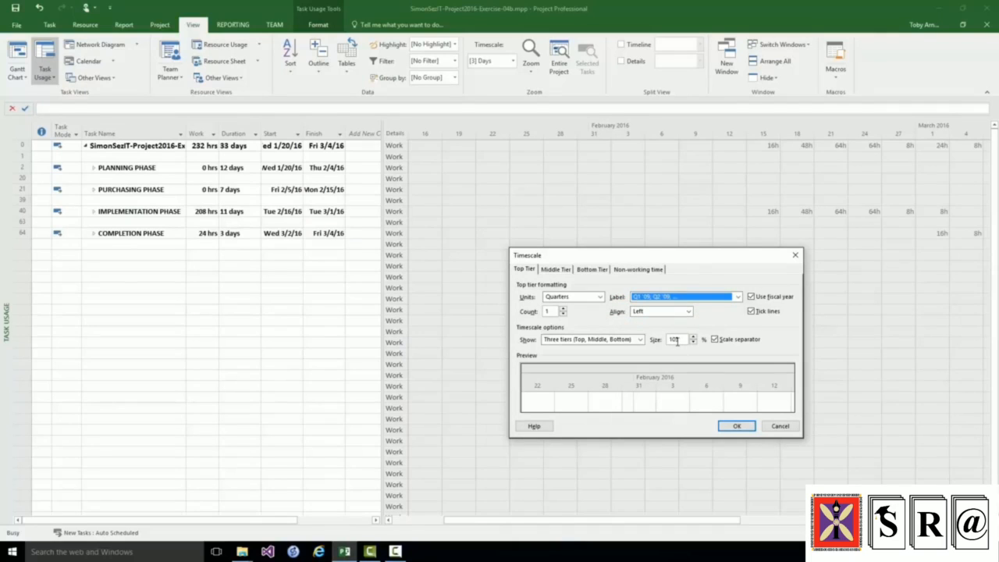
Step: Set the label of the timescale's middle tier of months to Jan '09
{"action": "left_click", "coordinate": [556, 270]}
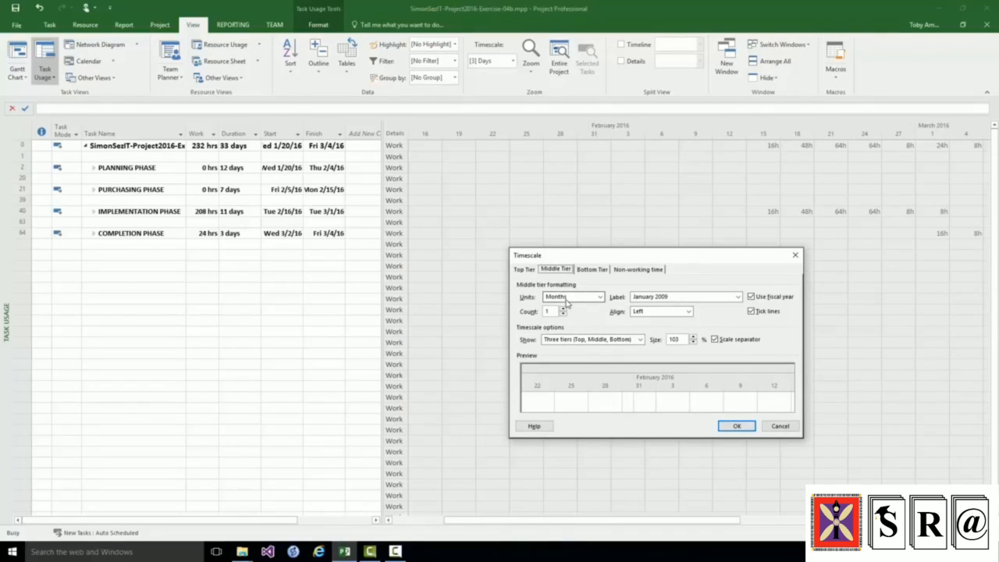
{"action": "left_click", "coordinate": [738, 298]}
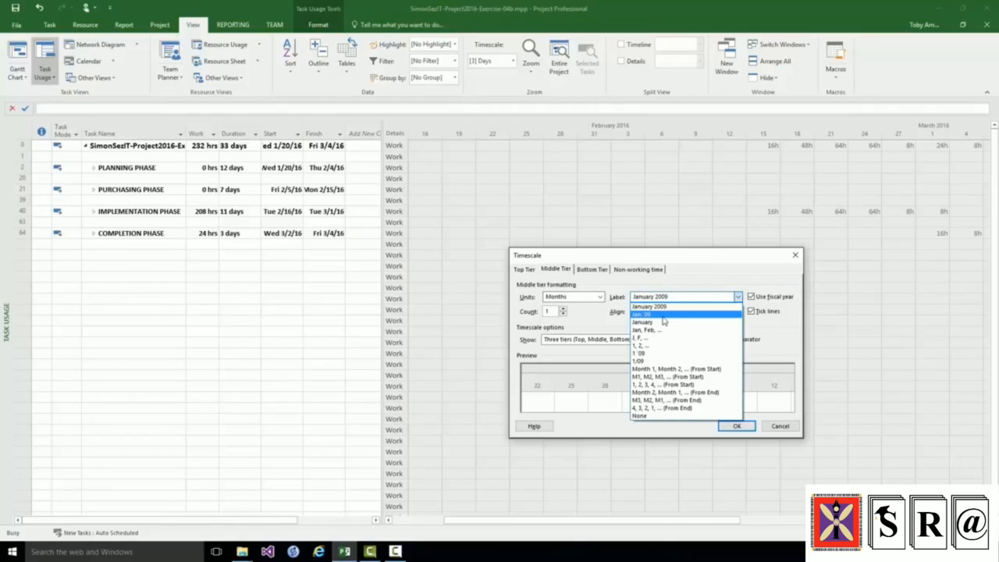
{"action": "left_click", "coordinate": [663, 314]}
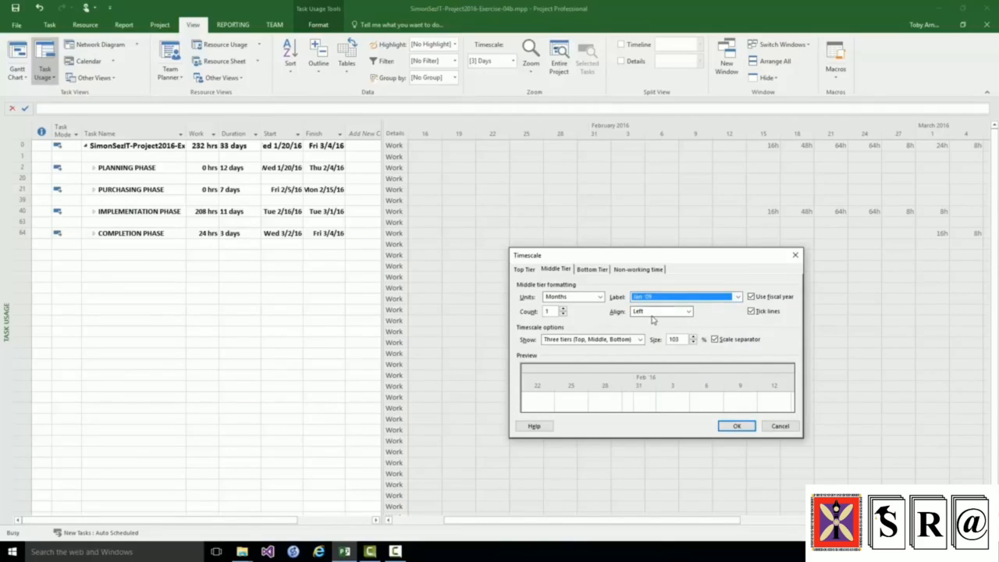
Step: Set the bottom tier to Weeks with the label Sun 1/25/09 and a count of 1, and apply the timescale
{"action": "left_click", "coordinate": [595, 270]}
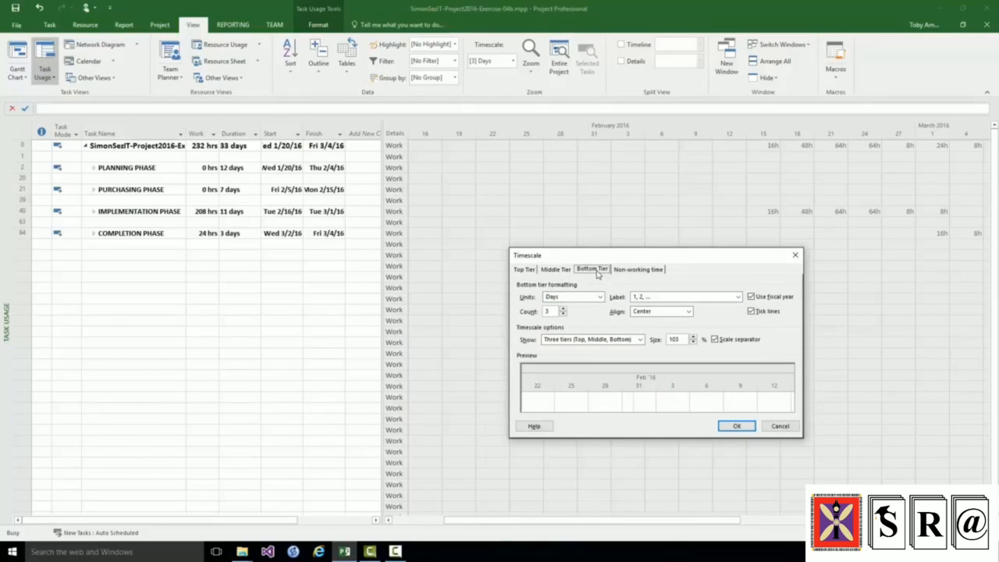
{"action": "left_click", "coordinate": [600, 298]}
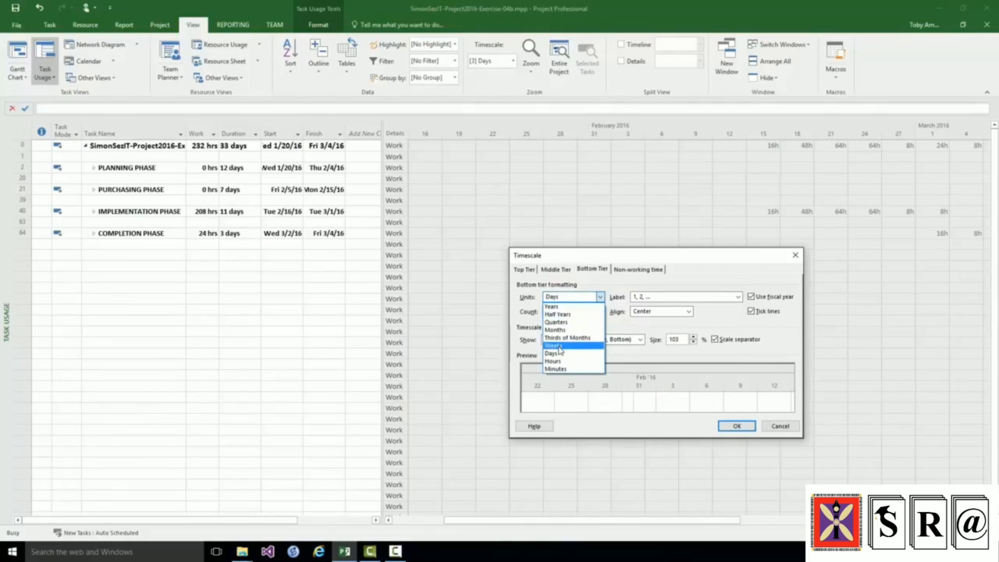
{"action": "left_click", "coordinate": [559, 347]}
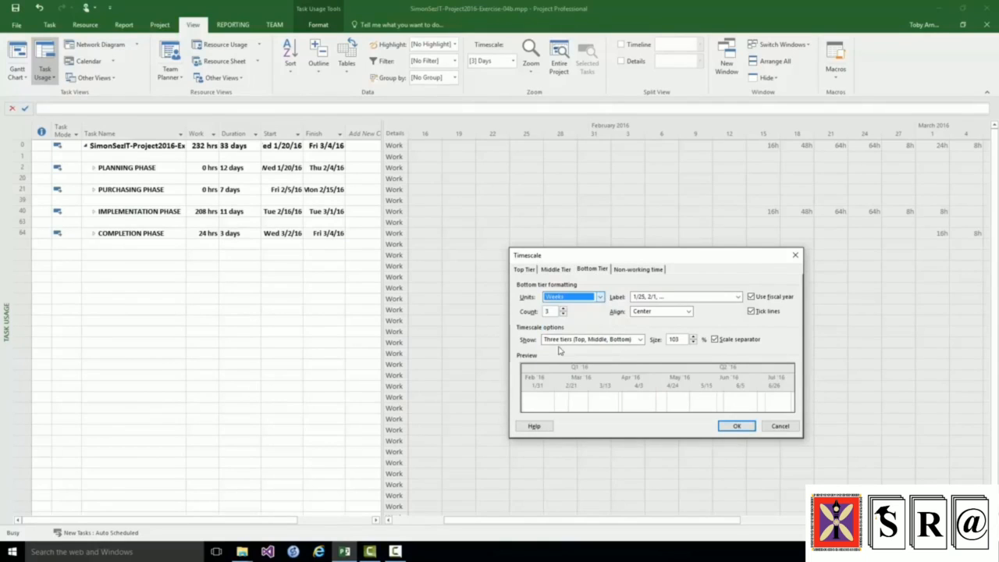
{"action": "left_click", "coordinate": [738, 297]}
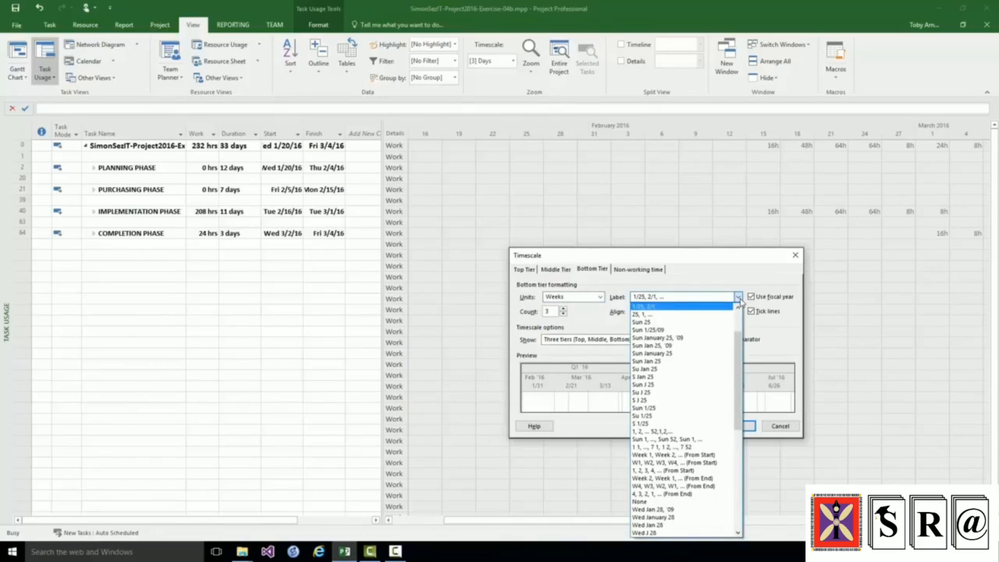
{"action": "left_click", "coordinate": [644, 329]}
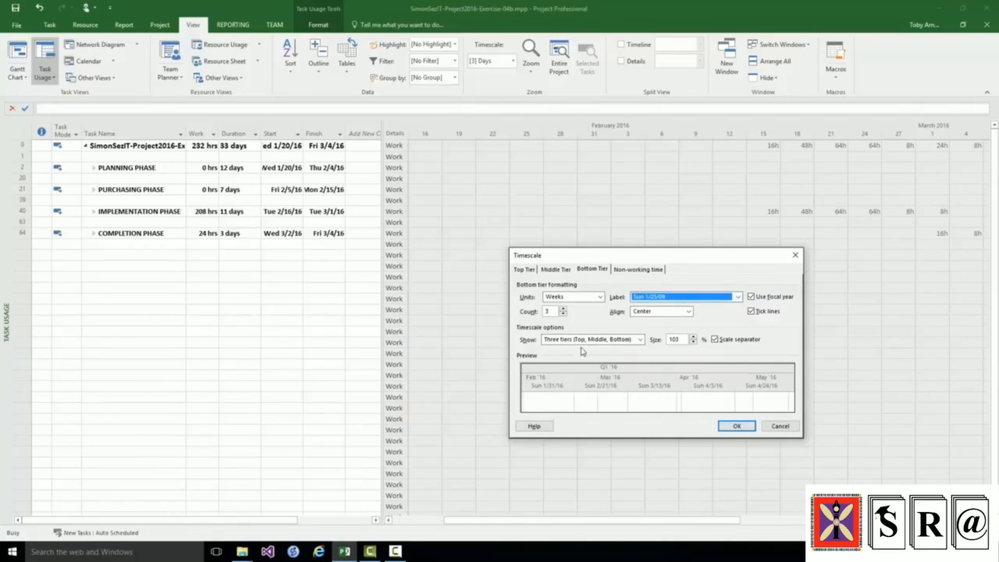
{"action": "left_click", "coordinate": [563, 314]}
{"action": "left_click", "coordinate": [563, 314]}
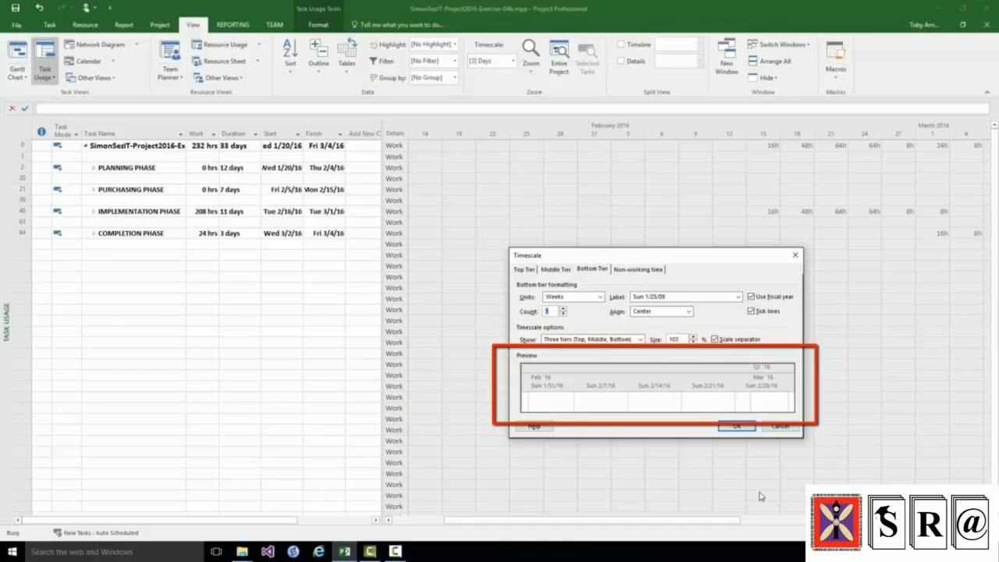
{"action": "left_click", "coordinate": [737, 426]}
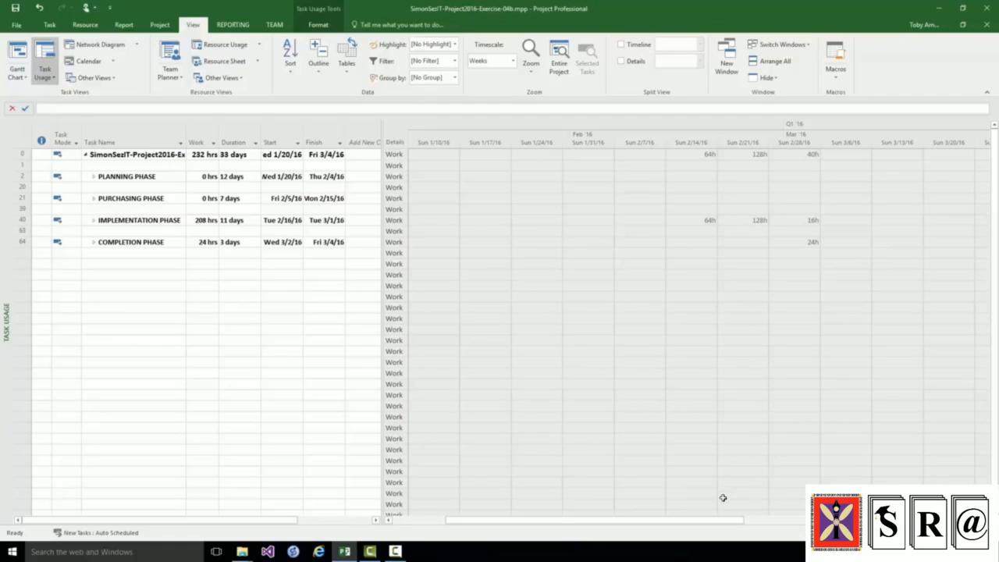
Step: Reduce the timescale size to 75% and apply it to the Task Usage view
{"action": "right_click", "coordinate": [694, 134]}
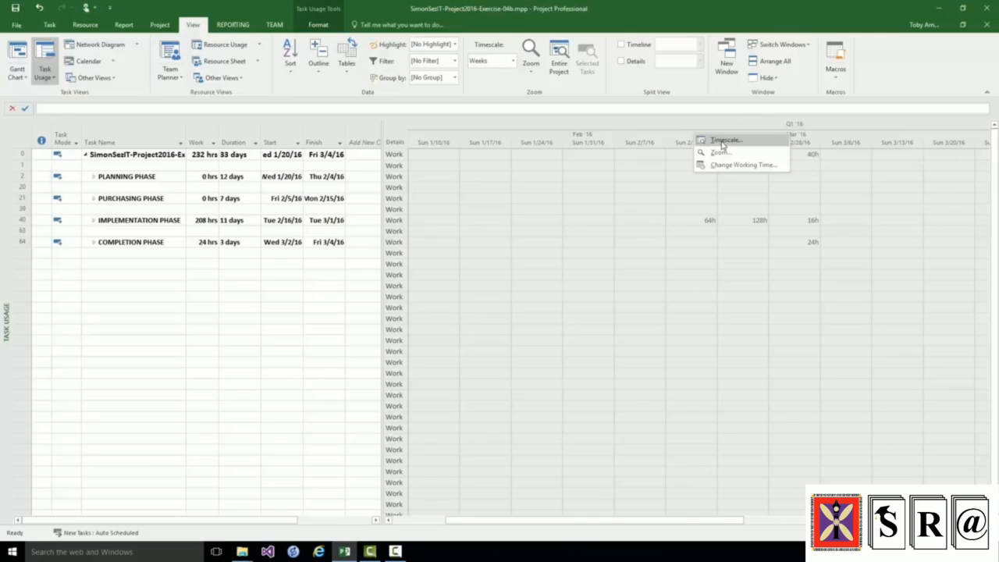
{"action": "left_click", "coordinate": [723, 142]}
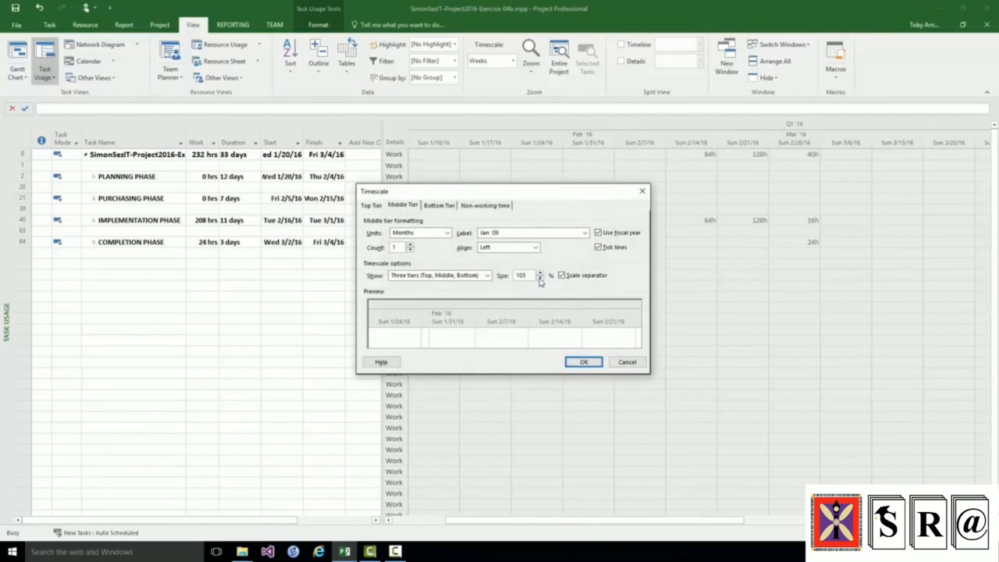
{"action": "left_click", "coordinate": [373, 206]}
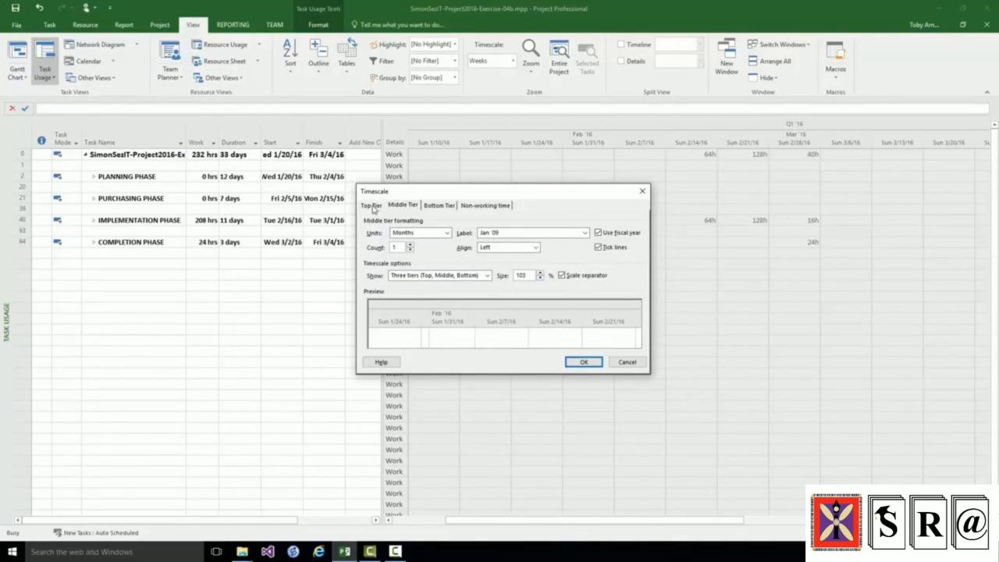
{"action": "left_click", "coordinate": [539, 279]}
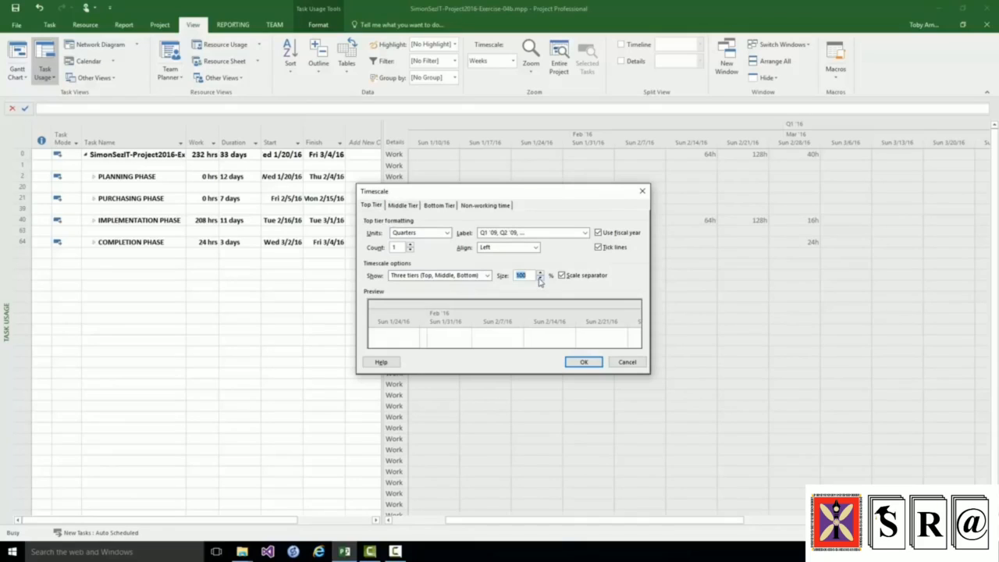
{"action": "left_click", "coordinate": [539, 279]}
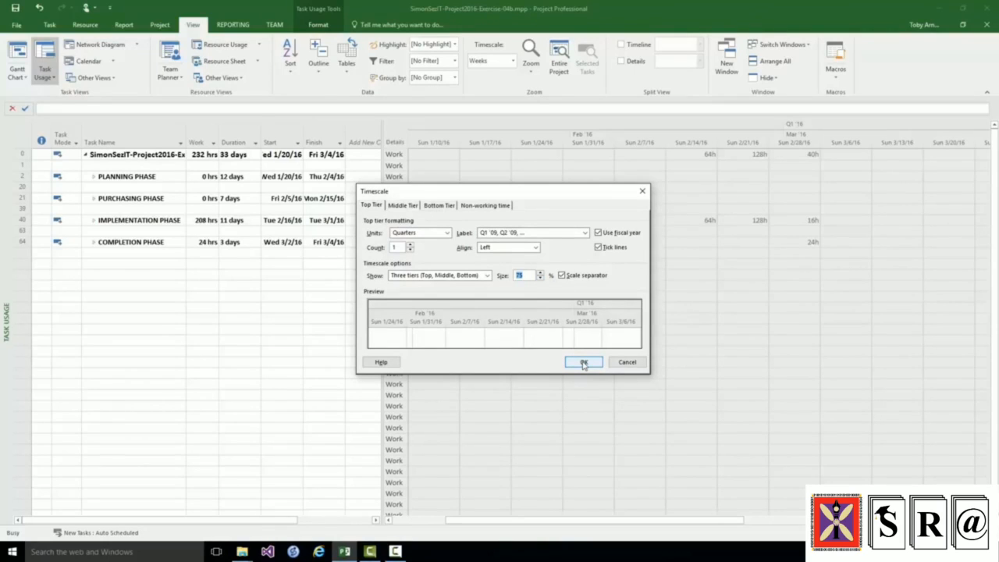
{"action": "left_click", "coordinate": [584, 363]}
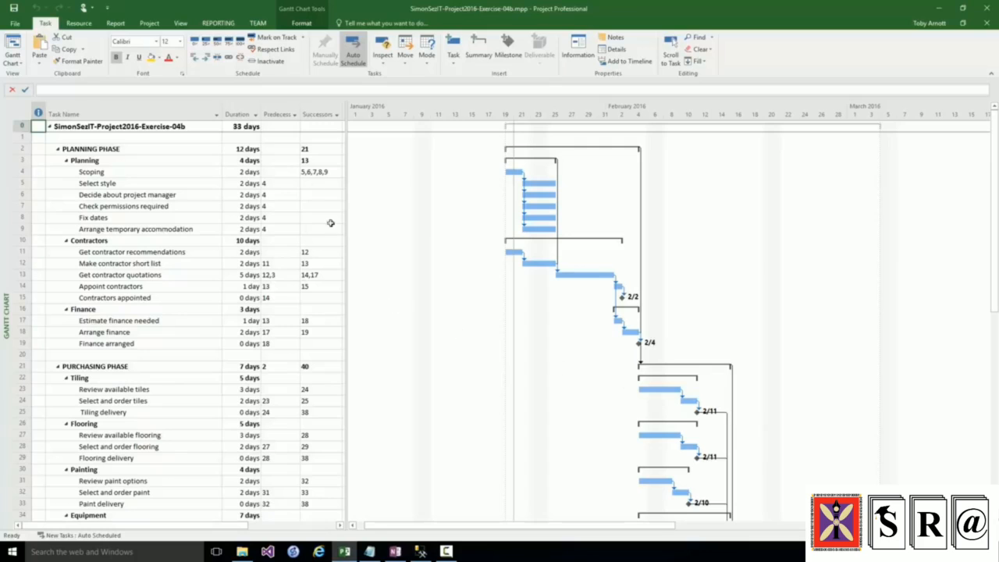
Step: Show the project's resources in the Resource Sheet and switch to the Resource Usage view
{"action": "left_click", "coordinate": [179, 25]}
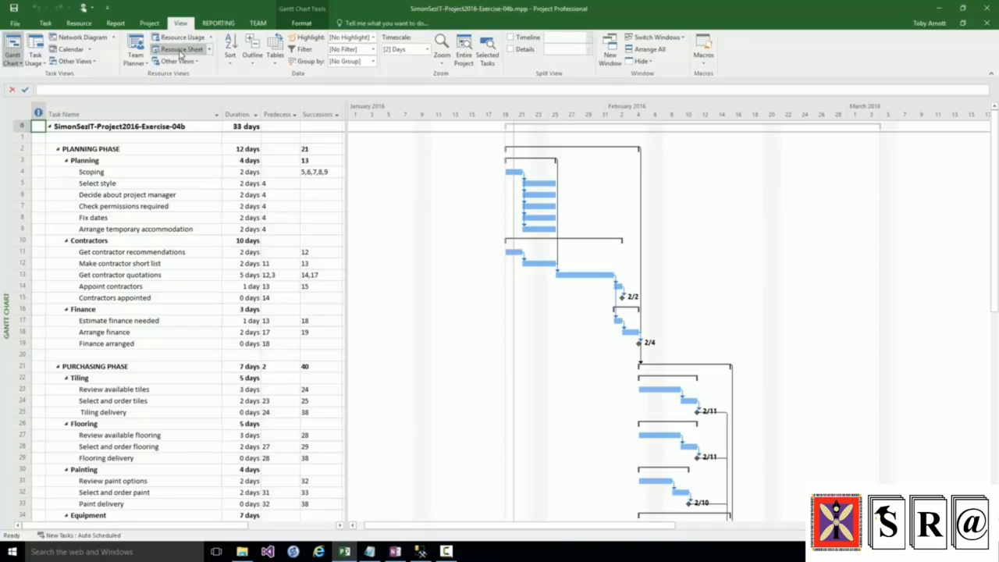
{"action": "left_click", "coordinate": [181, 50]}
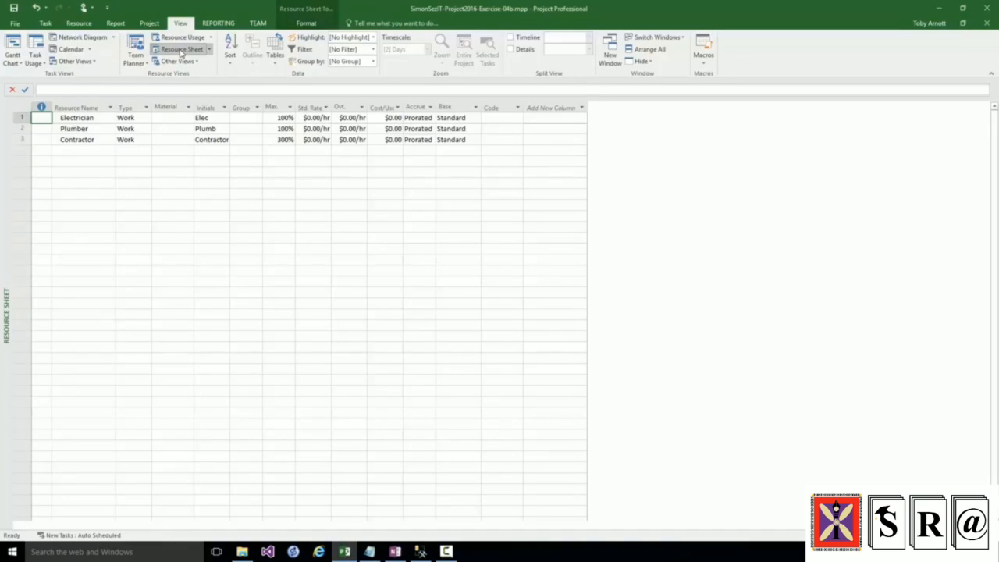
{"action": "left_click", "coordinate": [180, 41]}
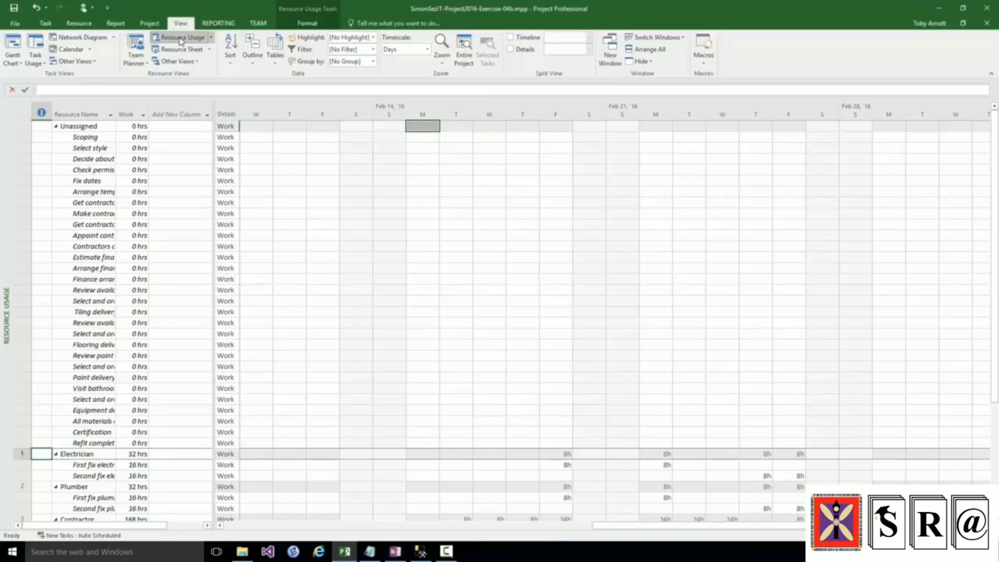
Step: Enlarge the table area of the Resource Usage view and widen the Resource Name column to fit the full task names
{"action": "left_click_drag", "start_coordinate": [208, 294], "coordinate": [309, 290]}
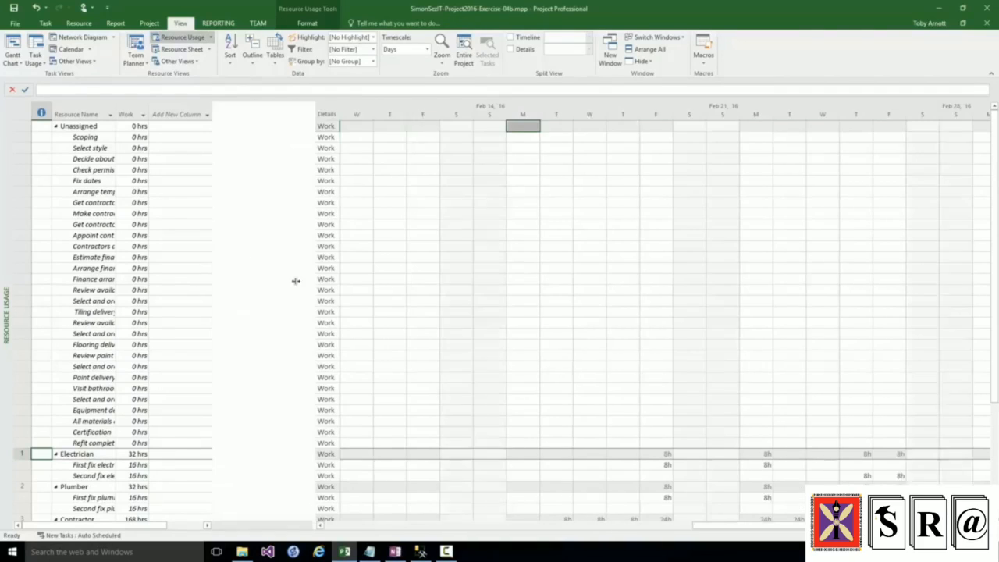
{"action": "left_click", "coordinate": [125, 114]}
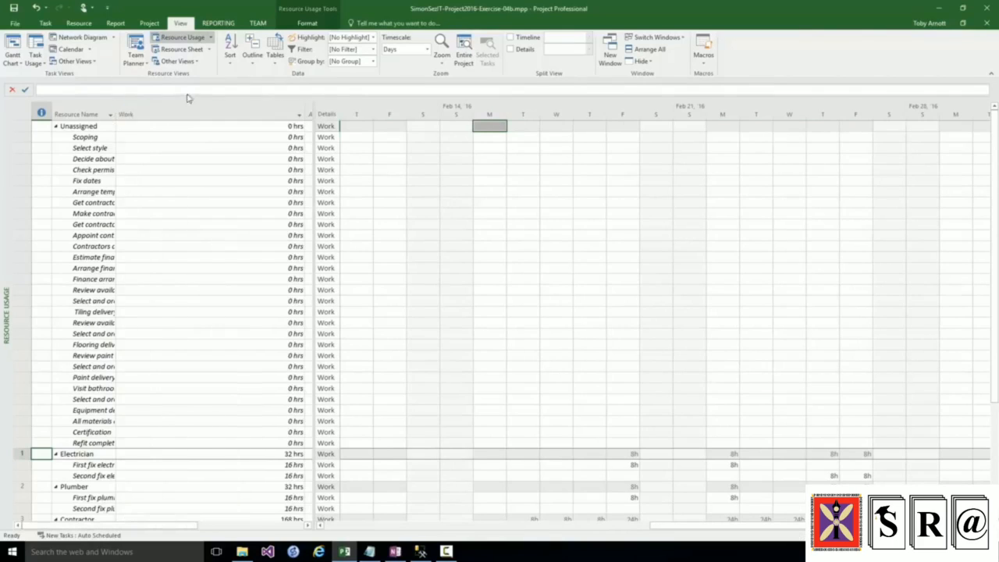
{"action": "left_click", "coordinate": [127, 109]}
{"action": "left_click", "coordinate": [113, 111]}
{"action": "left_click_drag", "start_coordinate": [114, 109], "coordinate": [266, 110]}
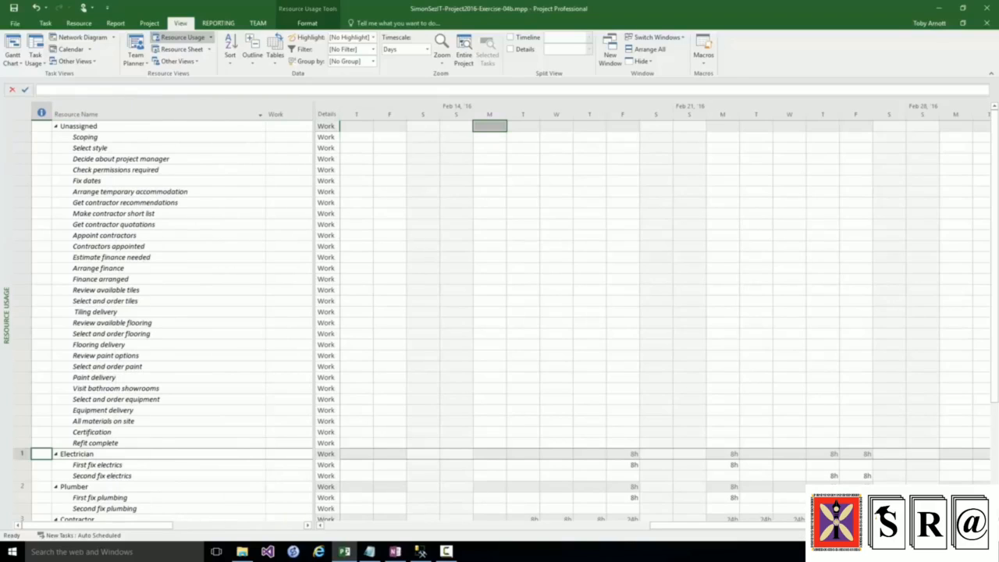
Step: Examine the unassigned tasks and the work assigned to the Electrician, Plumber and Contractor in the Resource Usage view
{"action": "left_click", "coordinate": [13, 125]}
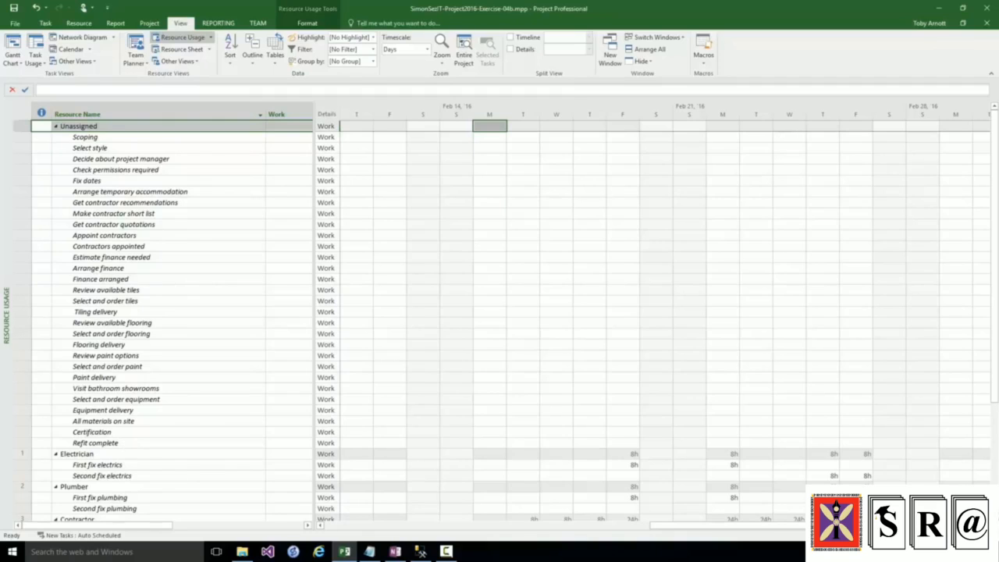
{"action": "scroll", "coordinate": [500, 312], "scroll_direction": "down", "scroll_amount": 6}
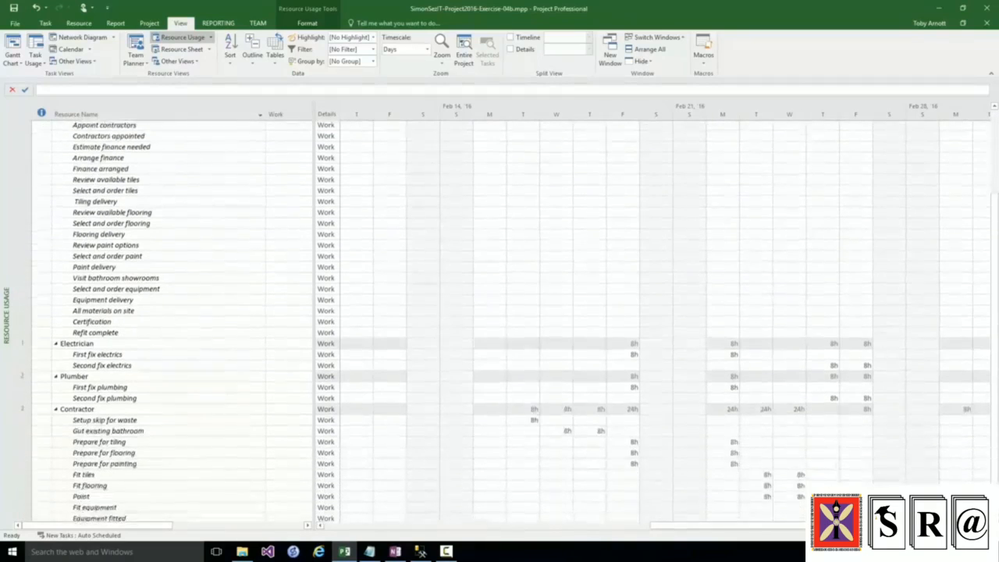
{"action": "scroll", "coordinate": [500, 313], "scroll_direction": "down", "scroll_amount": 2}
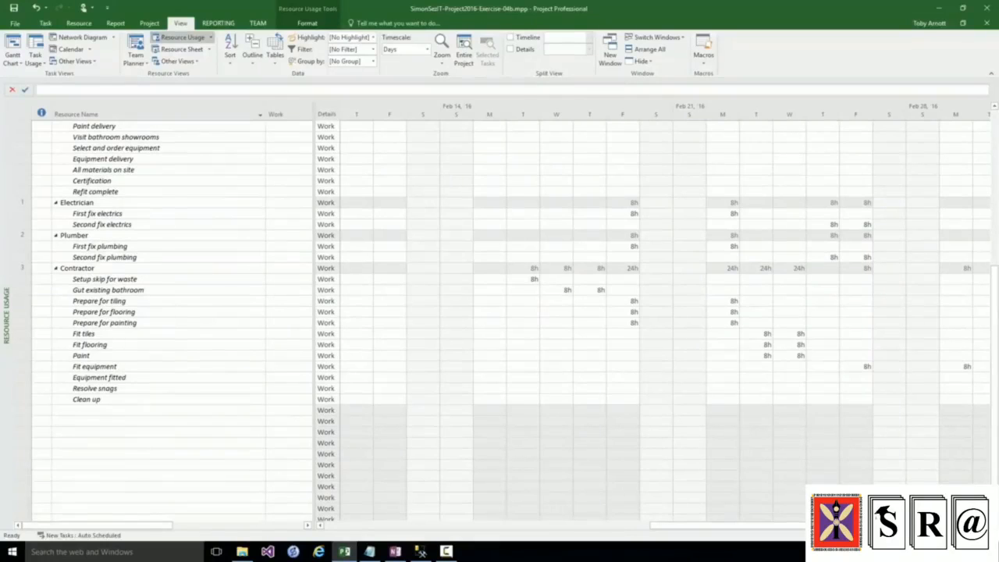
{"action": "left_click", "coordinate": [21, 203]}
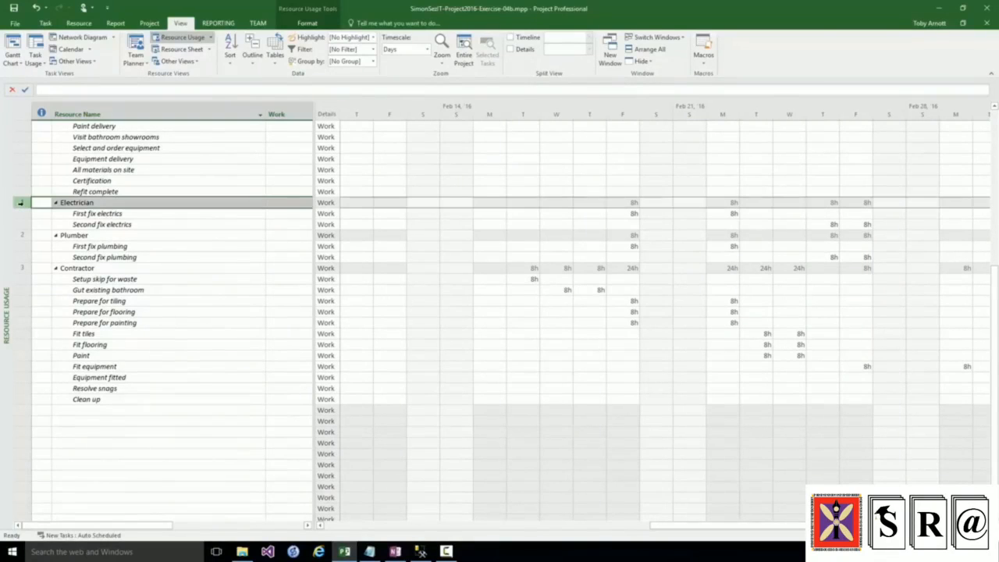
{"action": "left_click", "coordinate": [23, 236]}
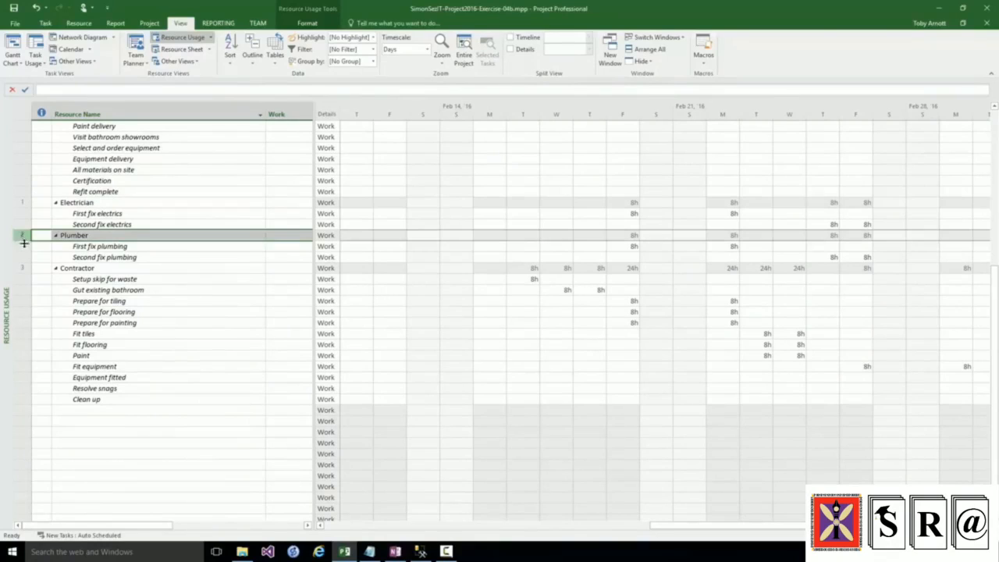
{"action": "left_click", "coordinate": [22, 268]}
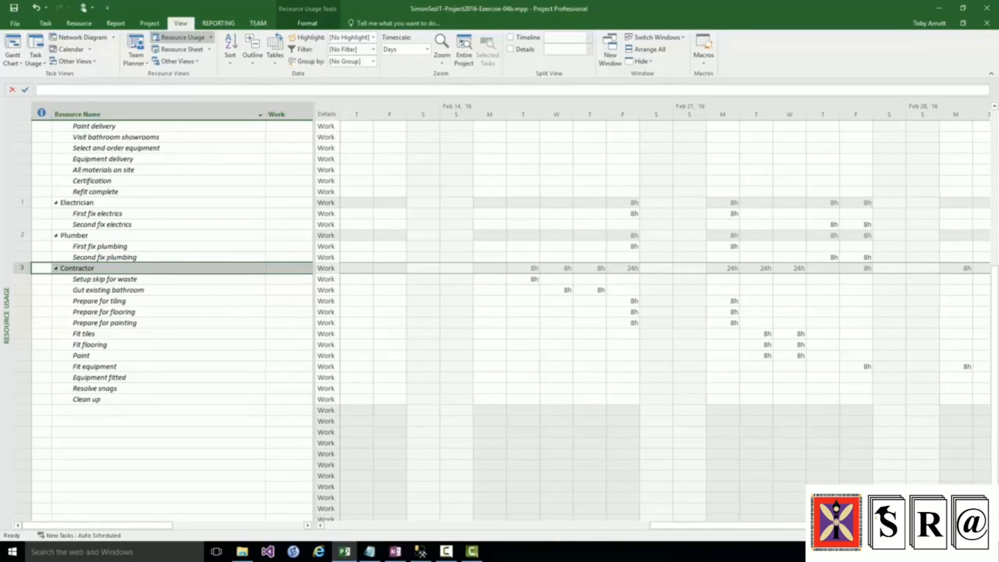
{"action": "scroll", "coordinate": [994, 375], "scroll_direction": "up", "scroll_amount": 5}
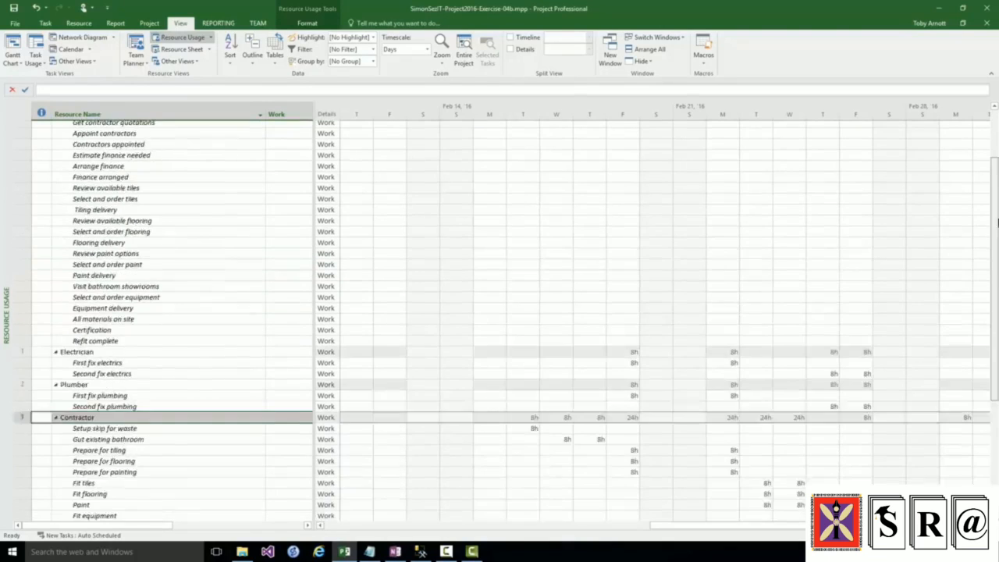
{"action": "scroll", "coordinate": [995, 375], "scroll_direction": "up", "scroll_amount": 3}
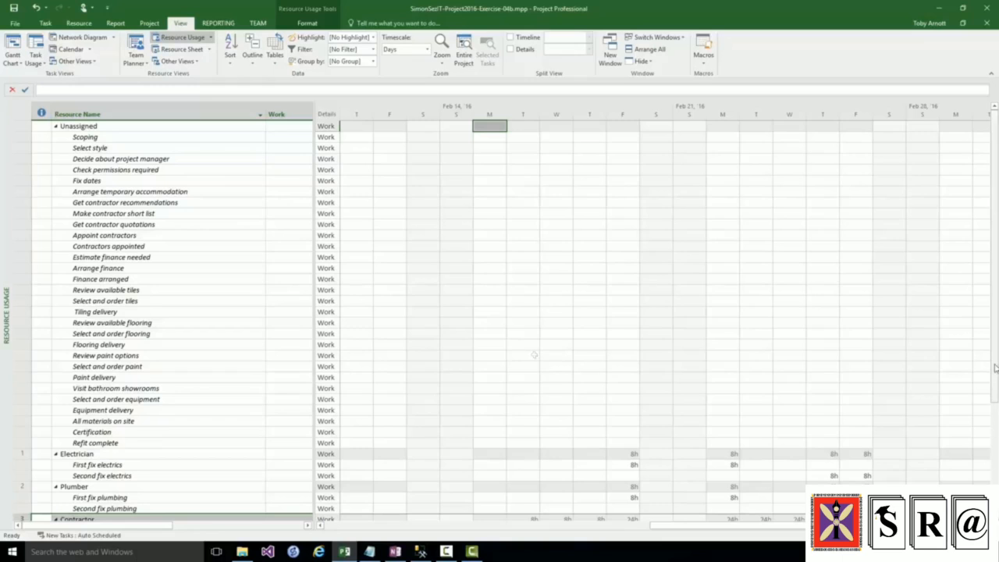
{"action": "scroll", "coordinate": [996, 381], "scroll_direction": "down", "scroll_amount": 5}
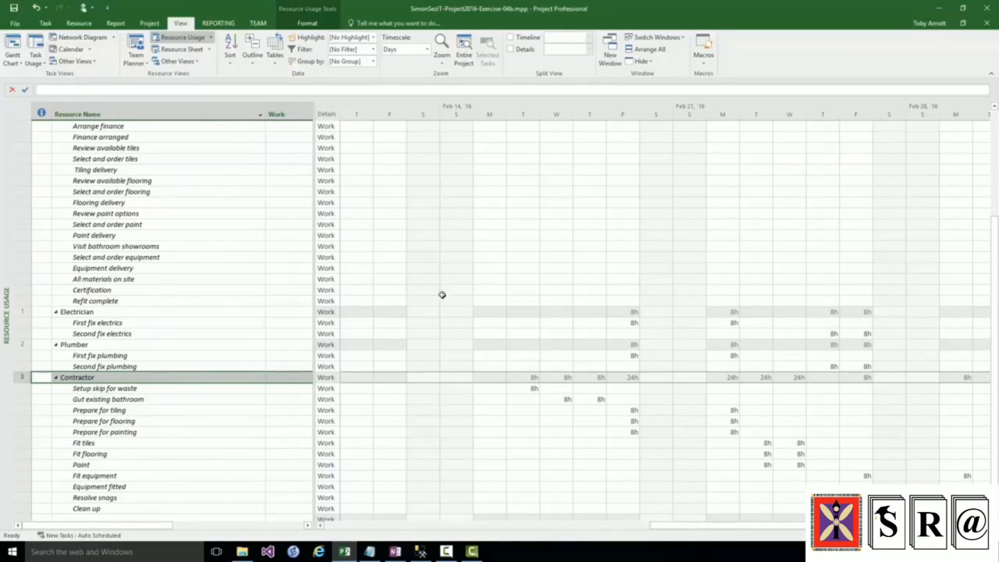
Step: Switch to the Resource Graph and go through the Plumber and Electrician graphs before returning to the Contractor
{"action": "left_click", "coordinate": [197, 67]}
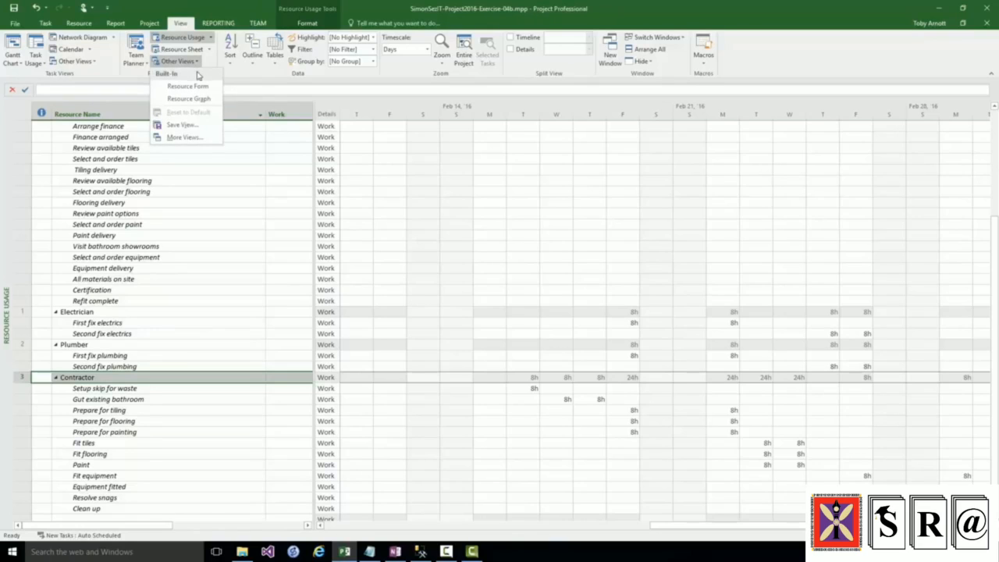
{"action": "left_click", "coordinate": [200, 99]}
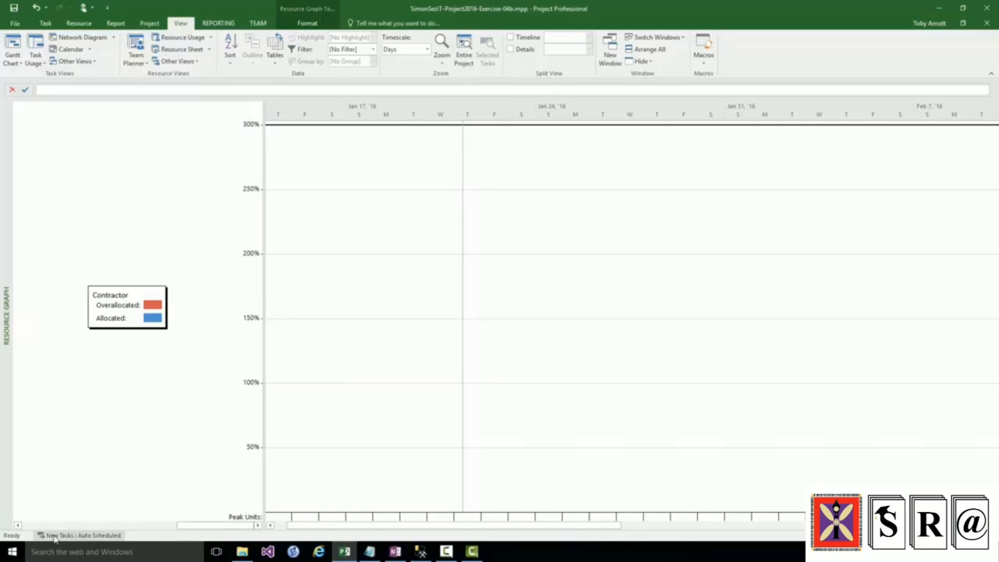
{"action": "left_click", "coordinate": [18, 528]}
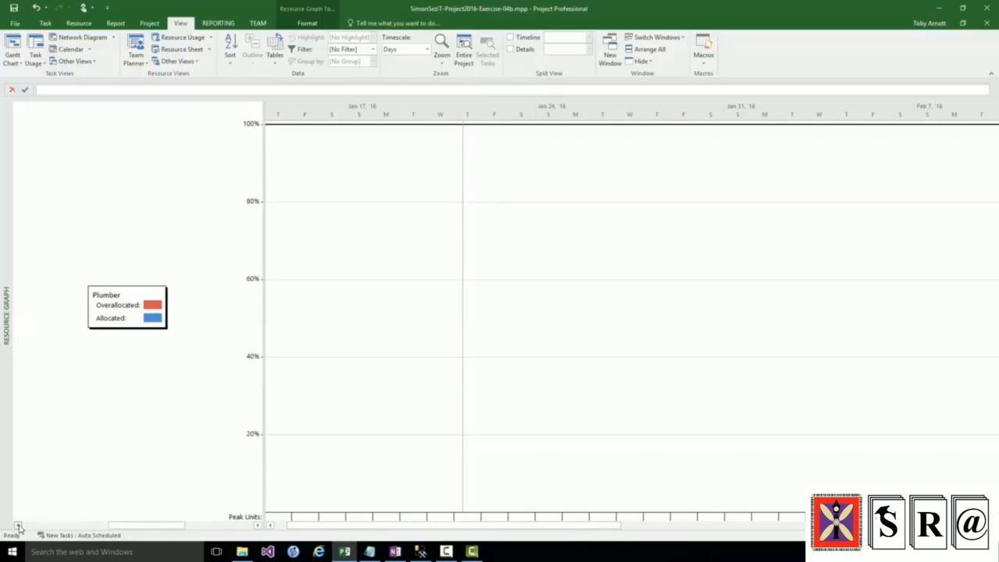
{"action": "left_click", "coordinate": [18, 528]}
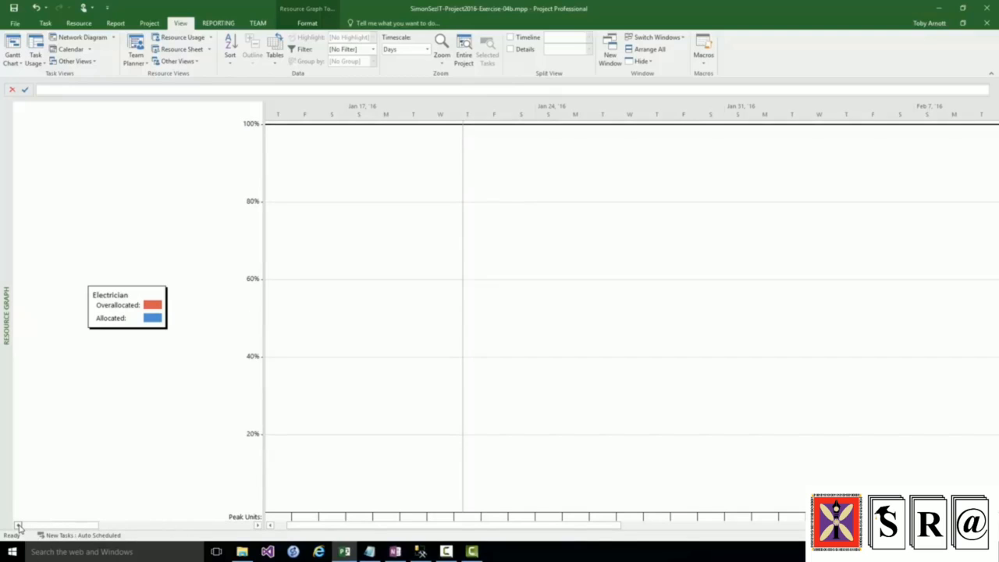
{"action": "left_click", "coordinate": [259, 527]}
{"action": "left_click", "coordinate": [259, 527]}
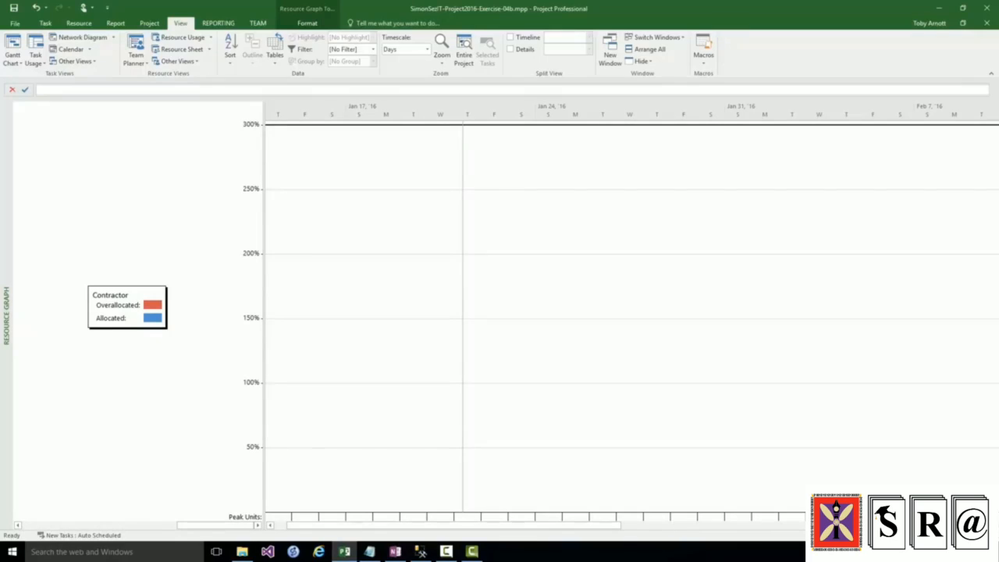
Step: Fit the entire project's timescale into the Contractor's Resource Graph
{"action": "left_click", "coordinate": [993, 525]}
{"action": "left_click", "coordinate": [993, 525]}
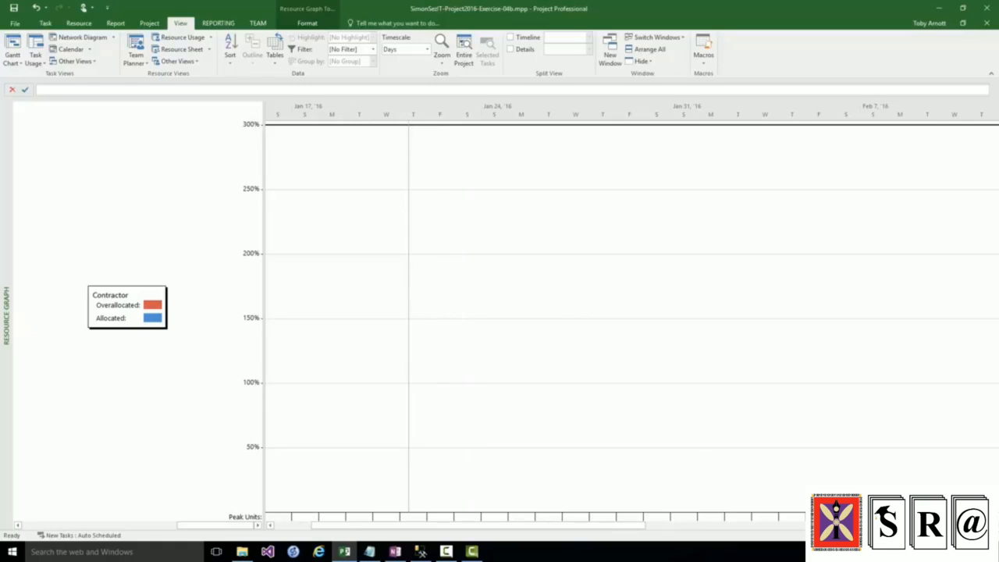
{"action": "left_click", "coordinate": [466, 52]}
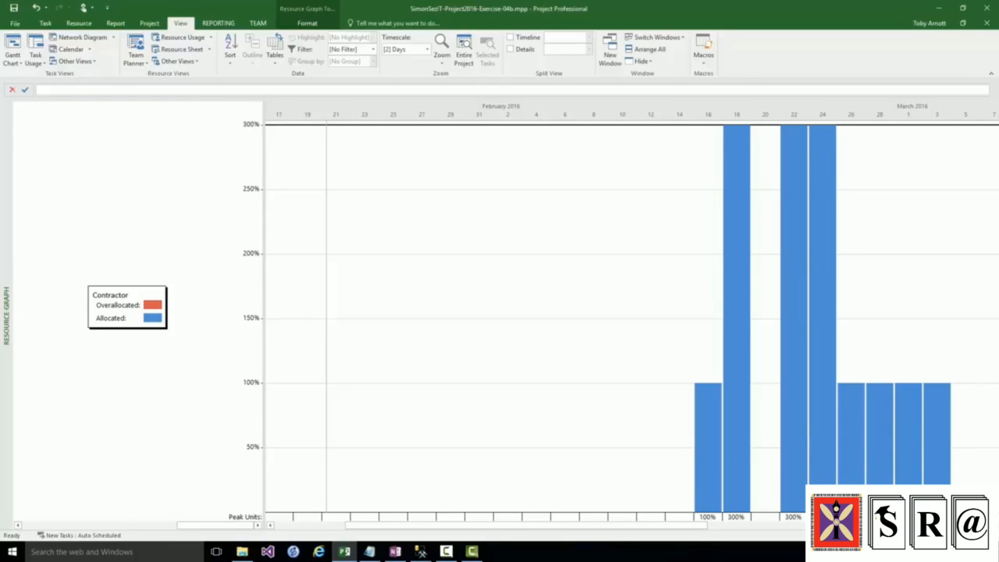
Step: Set the Contractor's maximum units to 100% in the Resource Sheet and return to the Resource Graph
{"action": "left_click", "coordinate": [182, 50]}
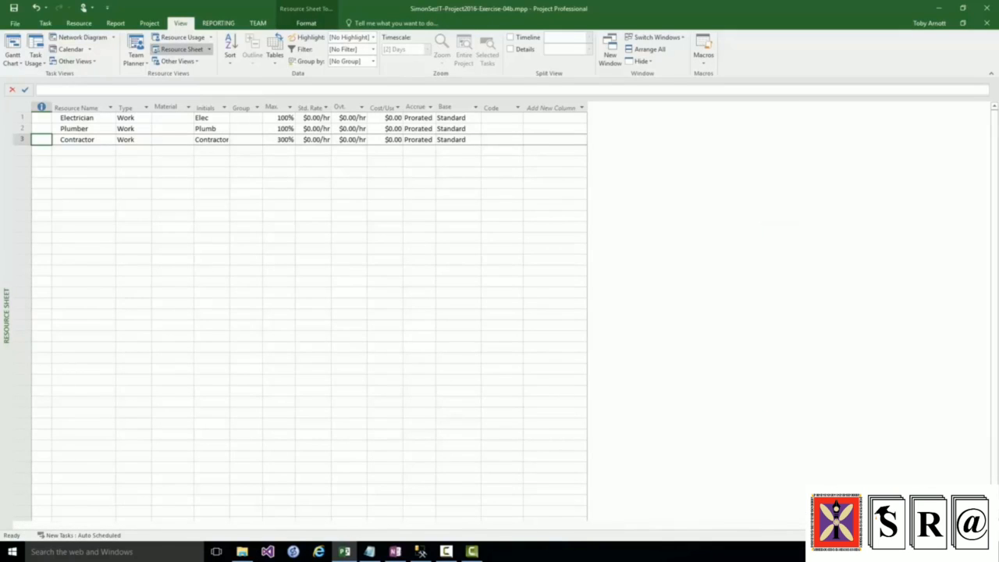
{"action": "left_click", "coordinate": [284, 139]}
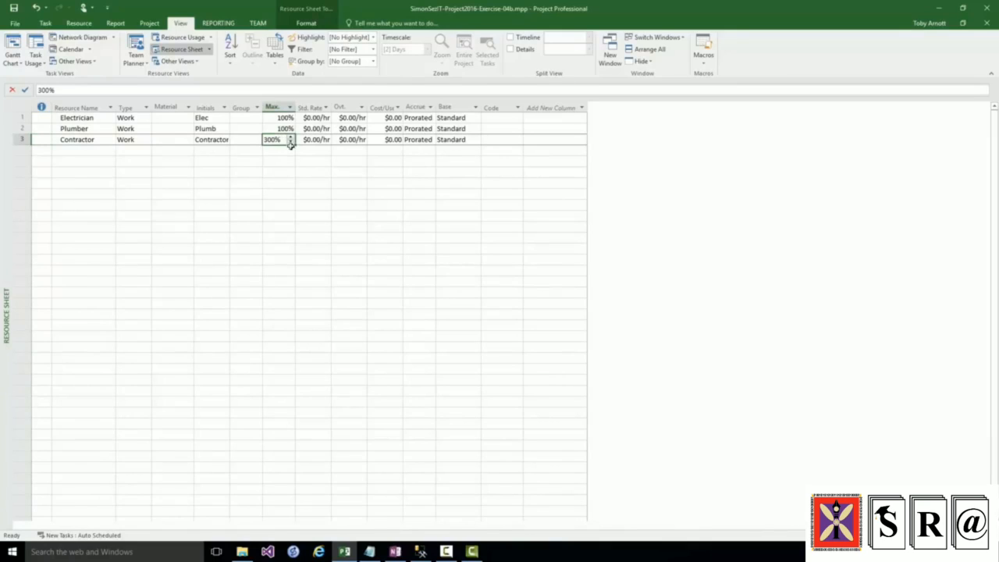
{"action": "left_click", "coordinate": [292, 142]}
{"action": "left_click", "coordinate": [292, 143]}
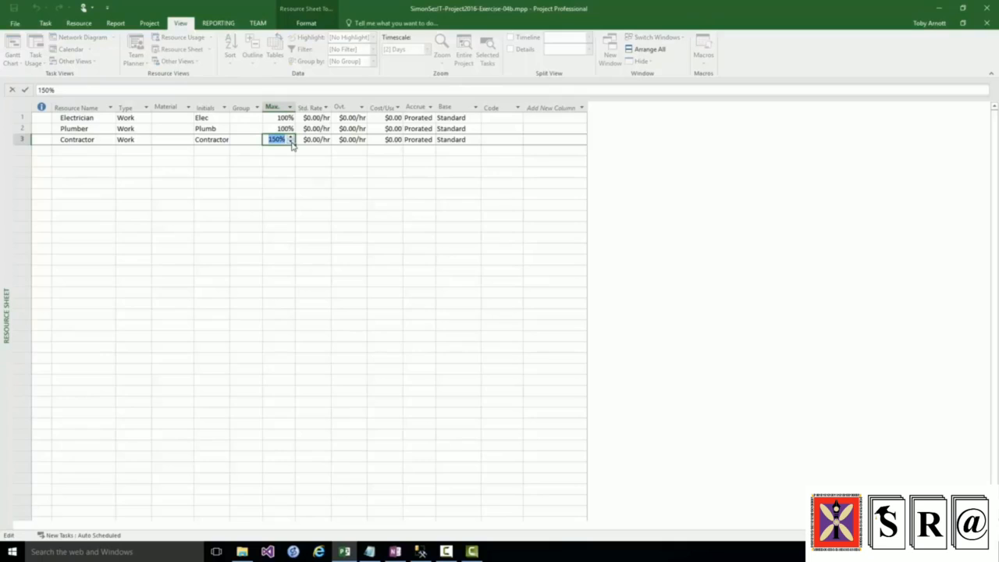
{"action": "left_click", "coordinate": [248, 140]}
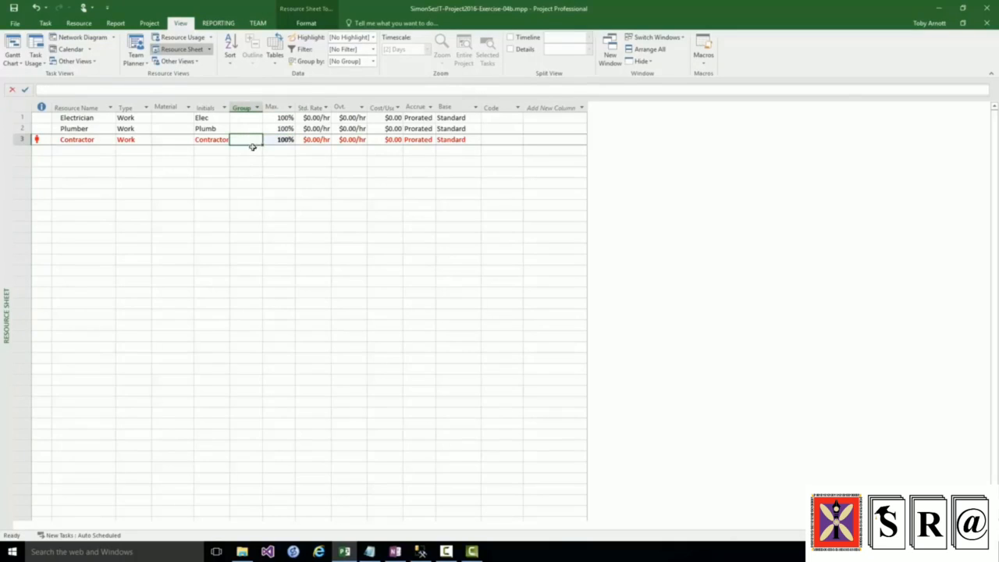
{"action": "left_click", "coordinate": [198, 65]}
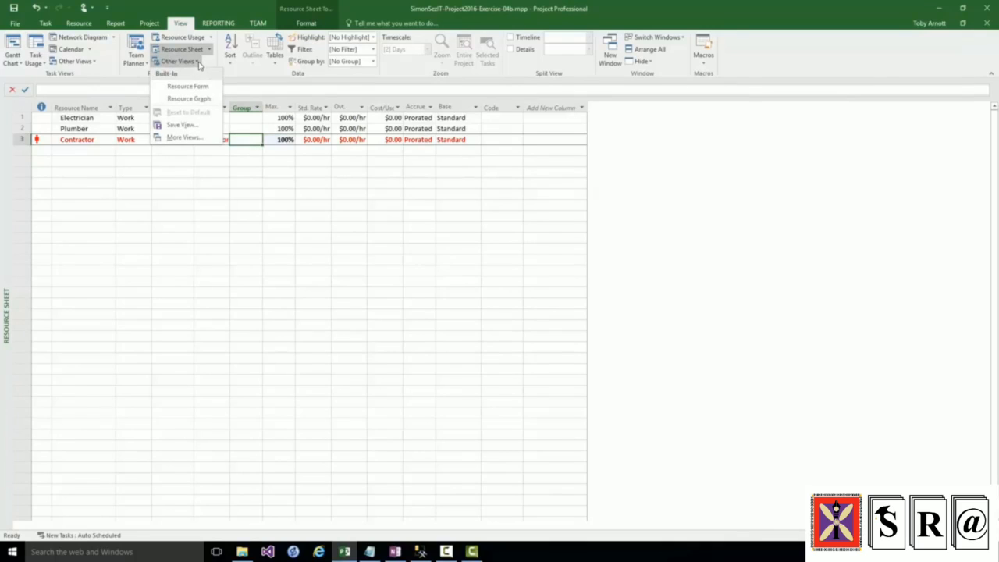
{"action": "left_click", "coordinate": [198, 101]}
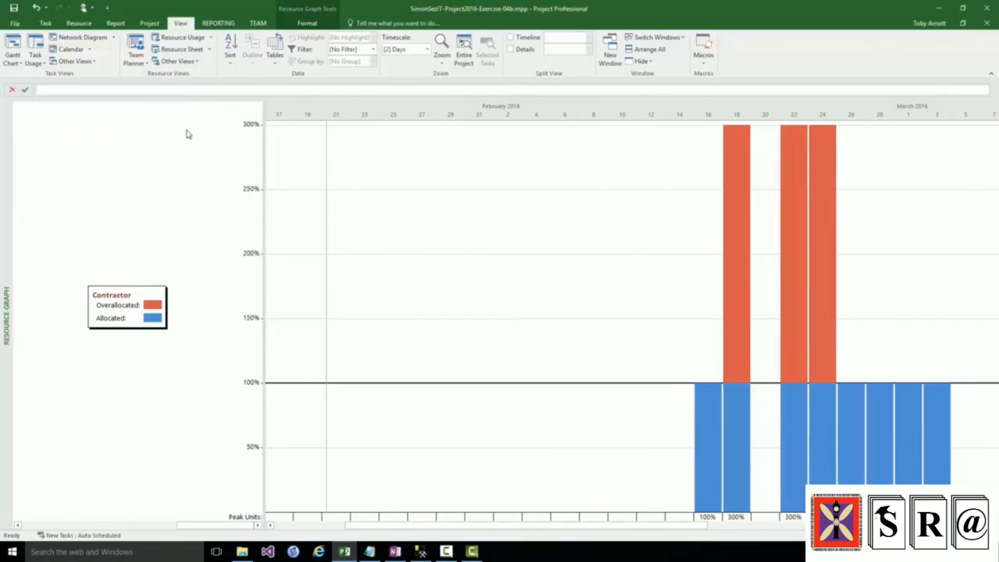
Step: Review the full list of available views, including the AAA Germany and UK summary views, and close it without applying one
{"action": "left_click", "coordinate": [196, 63]}
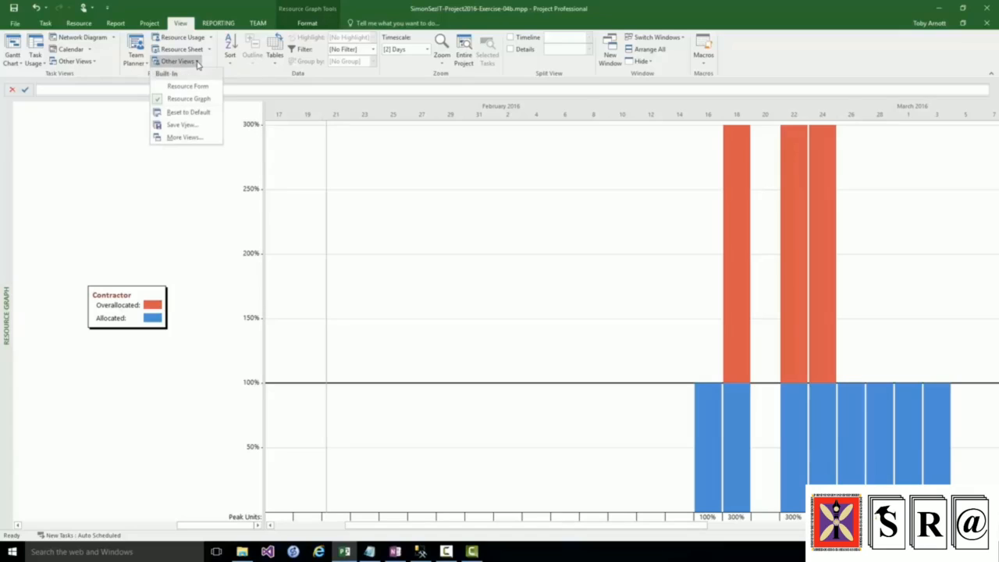
{"action": "left_click", "coordinate": [191, 137]}
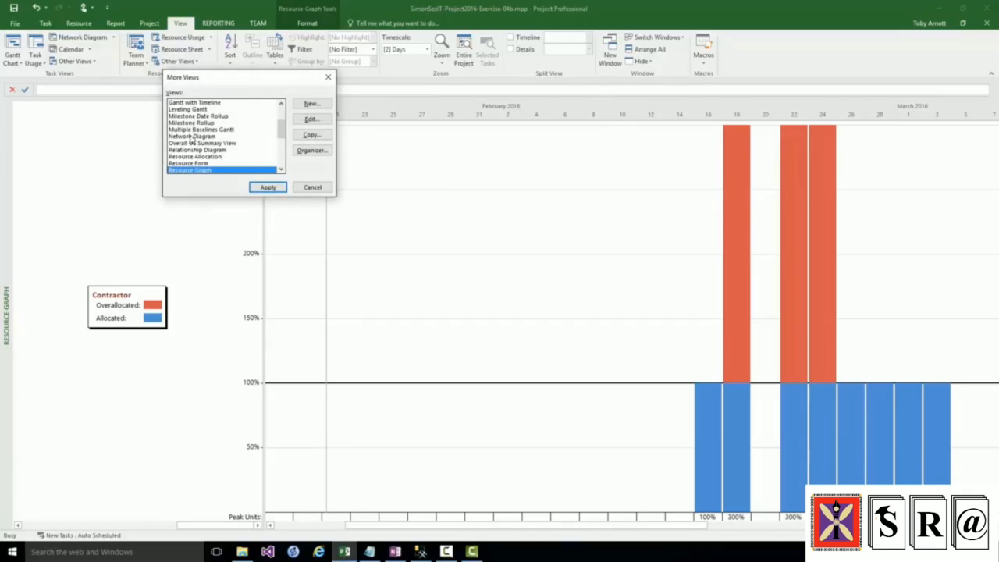
{"action": "left_click_drag", "start_coordinate": [281, 138], "coordinate": [282, 113]}
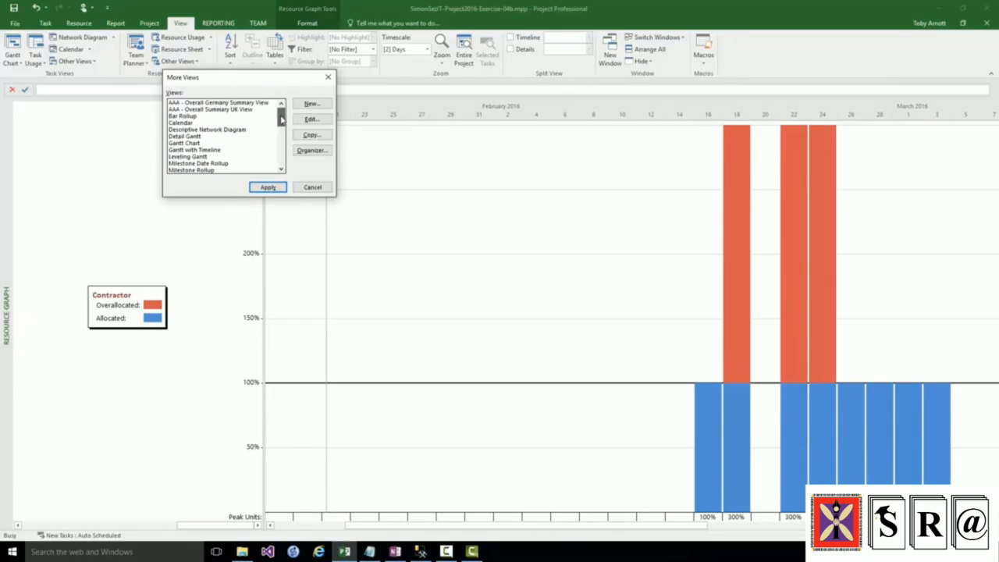
{"action": "left_click", "coordinate": [201, 104]}
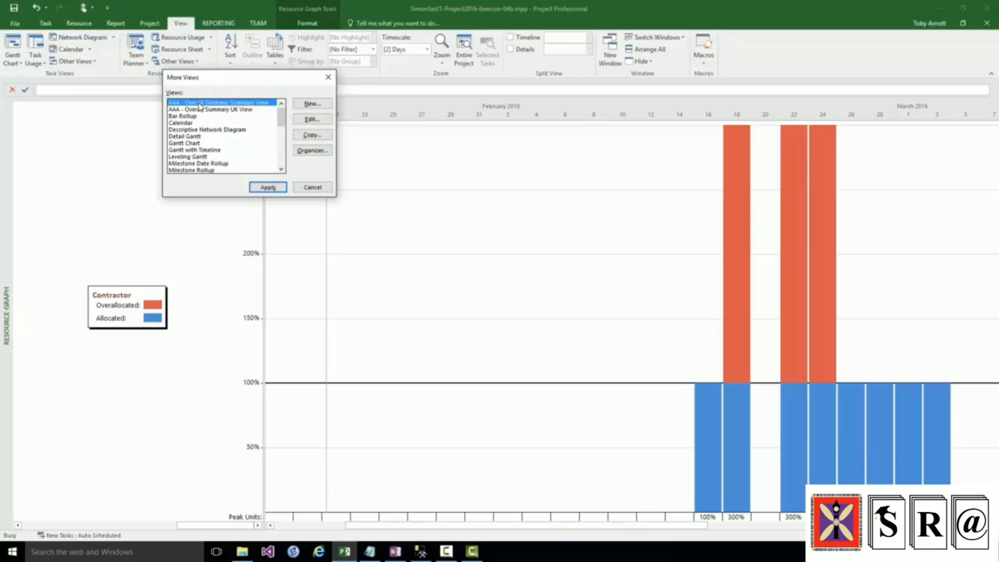
{"action": "left_click", "coordinate": [200, 110]}
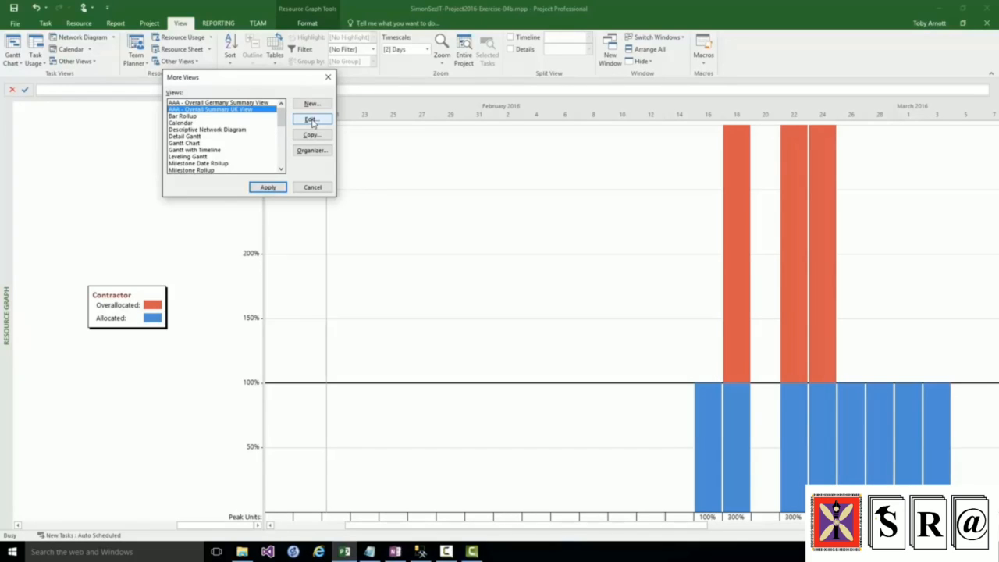
{"action": "left_click", "coordinate": [312, 188]}
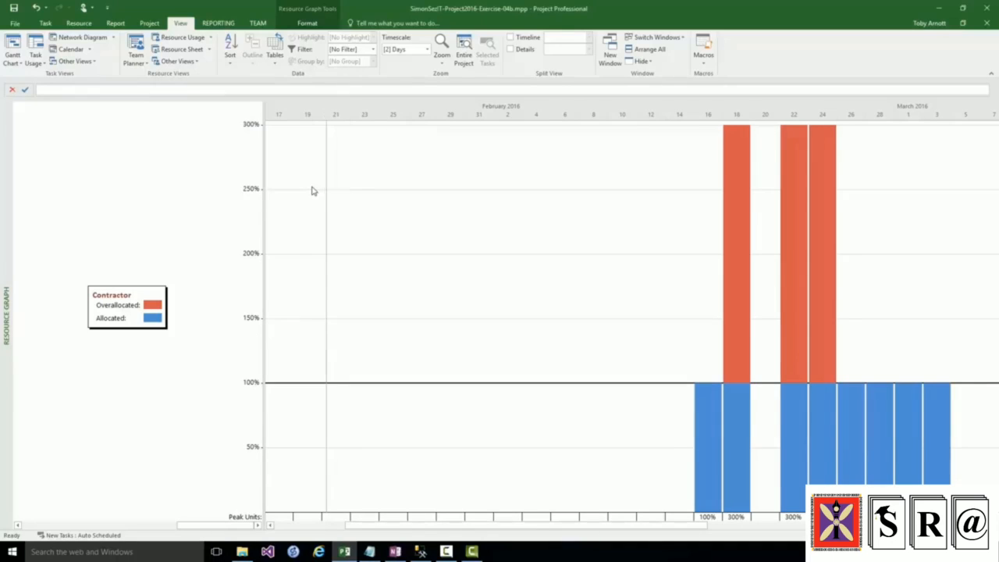
Step: Switch to the Gantt Chart, split it with the Task Form, and show the details of Decide about project manager and Prepare for flooring
{"action": "left_click", "coordinate": [18, 55]}
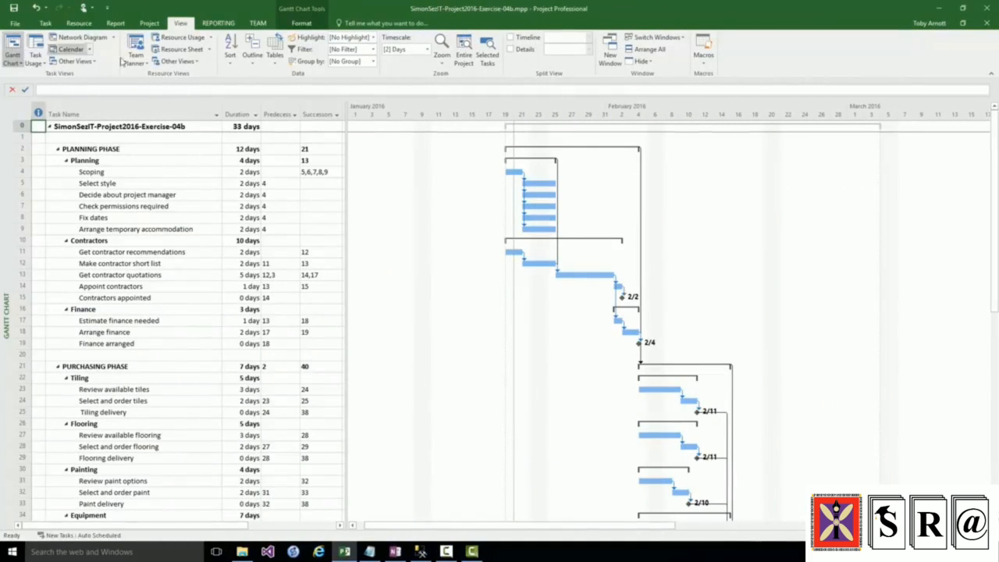
{"action": "left_click", "coordinate": [511, 49]}
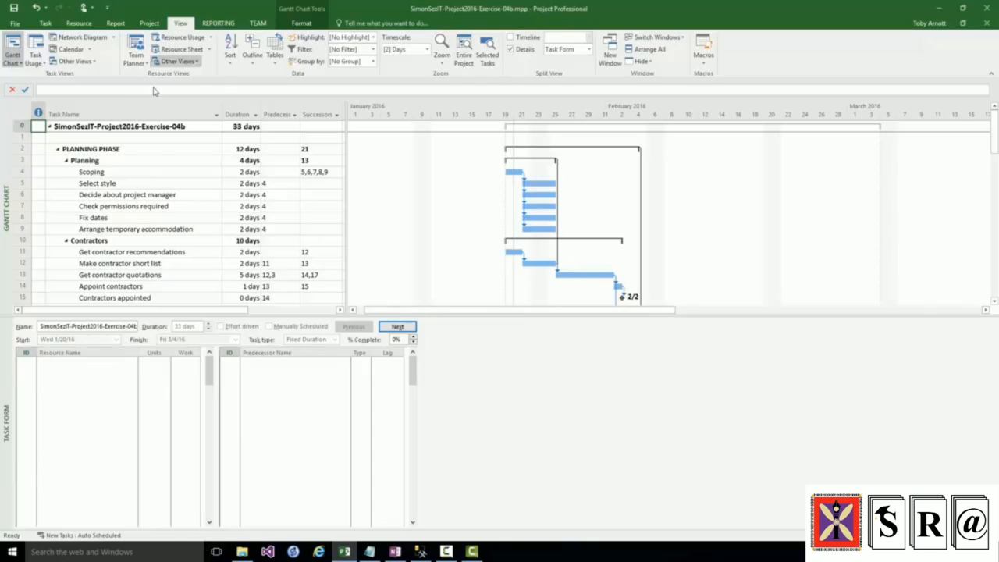
{"action": "left_click", "coordinate": [134, 196]}
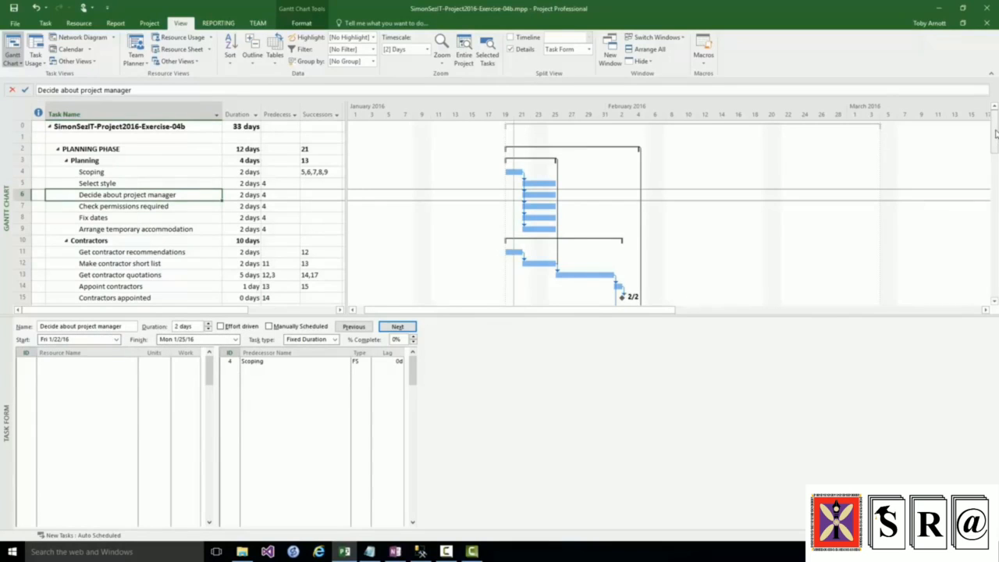
{"action": "left_click_drag", "start_coordinate": [995, 138], "coordinate": [996, 258]}
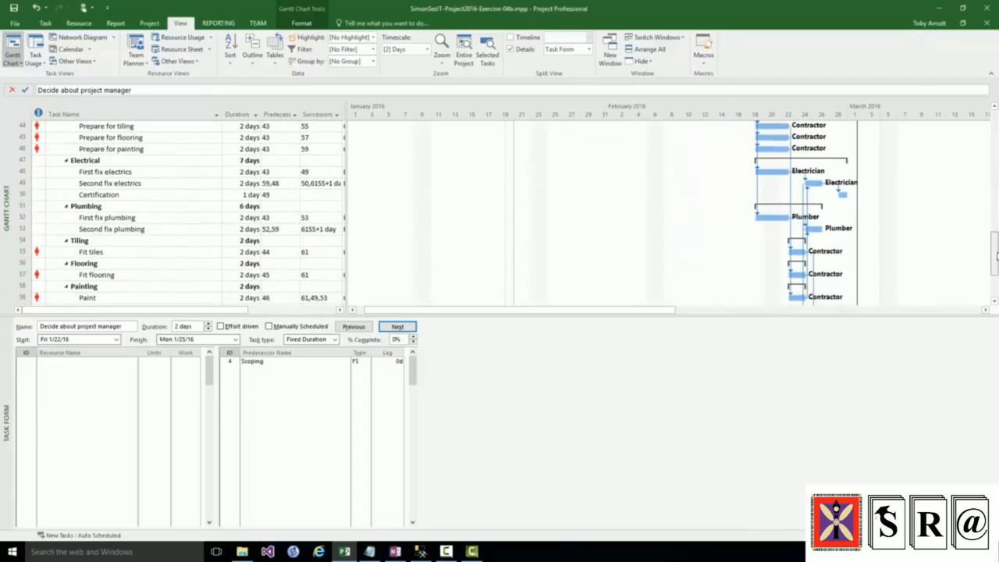
{"action": "left_click", "coordinate": [105, 138]}
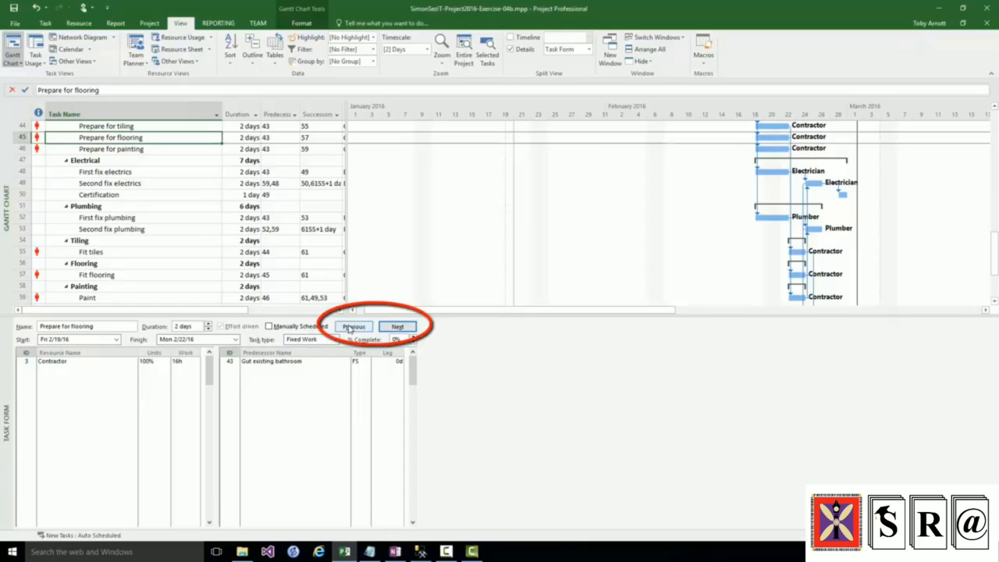
Step: Advance the Task Form two tasks from Prepare for flooring to the Electrical summary task
{"action": "left_click", "coordinate": [994, 108]}
{"action": "left_click", "coordinate": [994, 107]}
{"action": "left_click", "coordinate": [994, 108]}
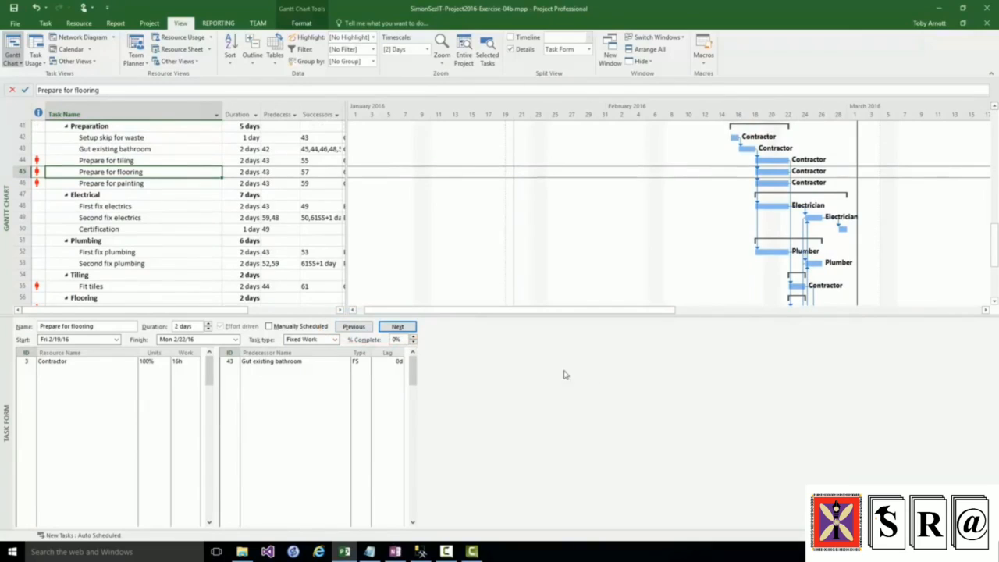
{"action": "left_click", "coordinate": [398, 327]}
{"action": "left_click", "coordinate": [398, 328]}
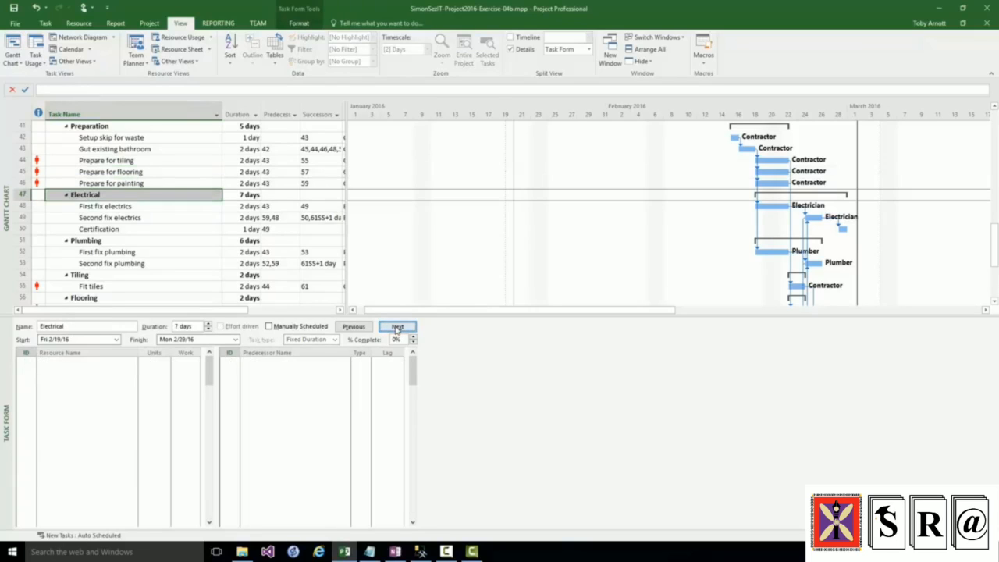
Step: Advance the Task Form to First fix electrics and go back two tasks to Prepare for painting
{"action": "left_click", "coordinate": [394, 329]}
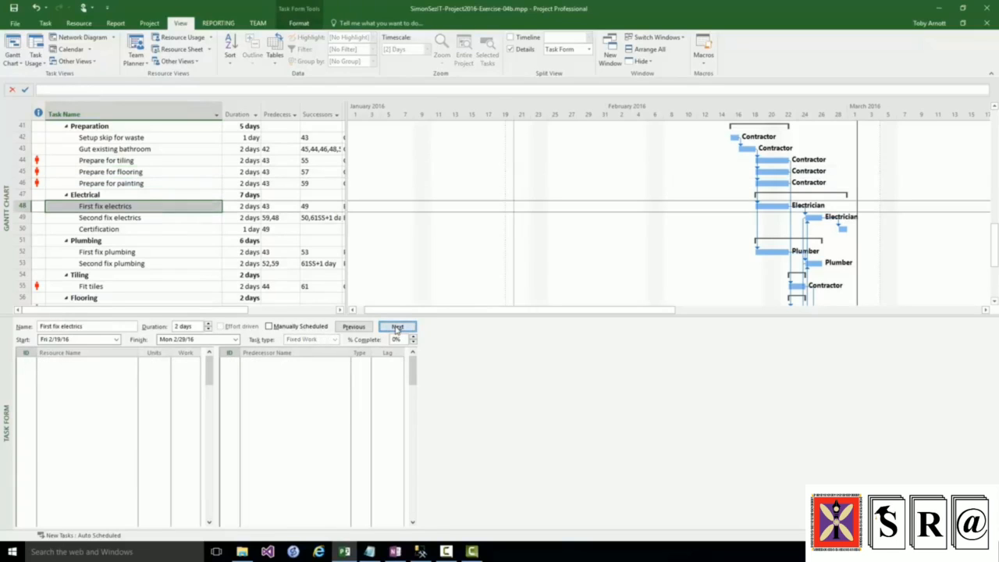
{"action": "left_click", "coordinate": [355, 327]}
{"action": "left_click", "coordinate": [354, 327]}
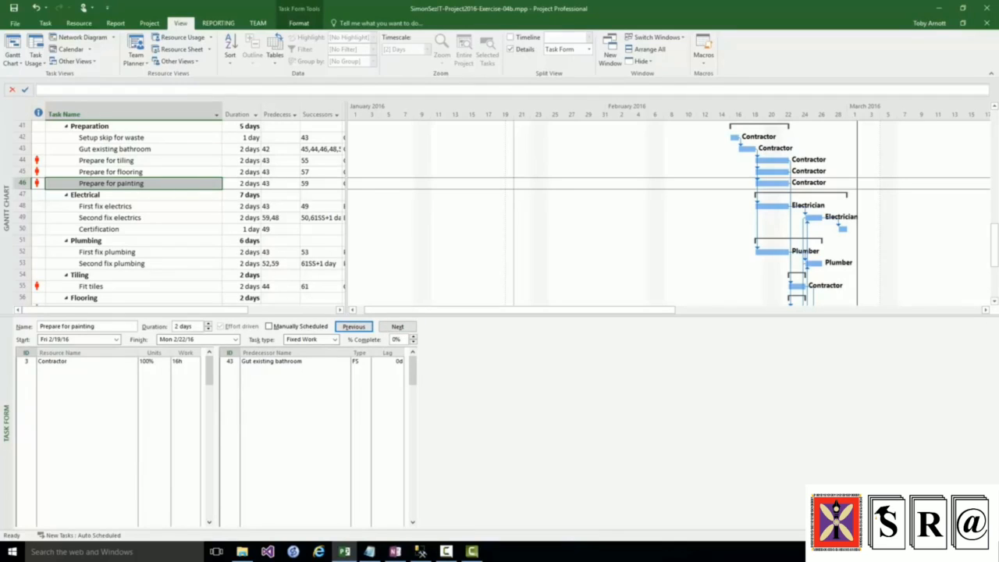
Step: Show the Predecessors & Successors and the Resources & Successors of Prepare for painting in the Task Form
{"action": "right_click", "coordinate": [267, 401]}
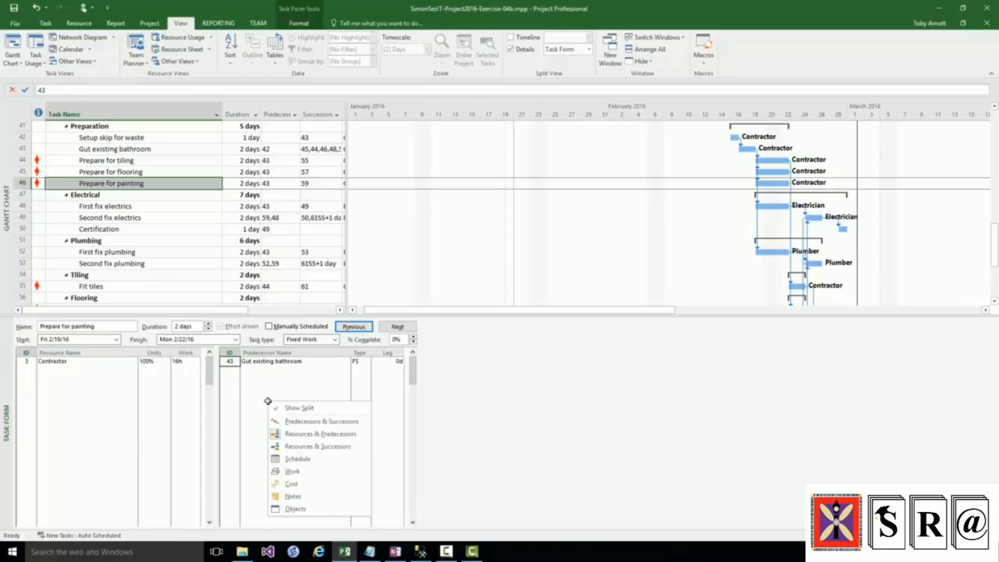
{"action": "left_click", "coordinate": [325, 423]}
{"action": "right_click", "coordinate": [326, 423]}
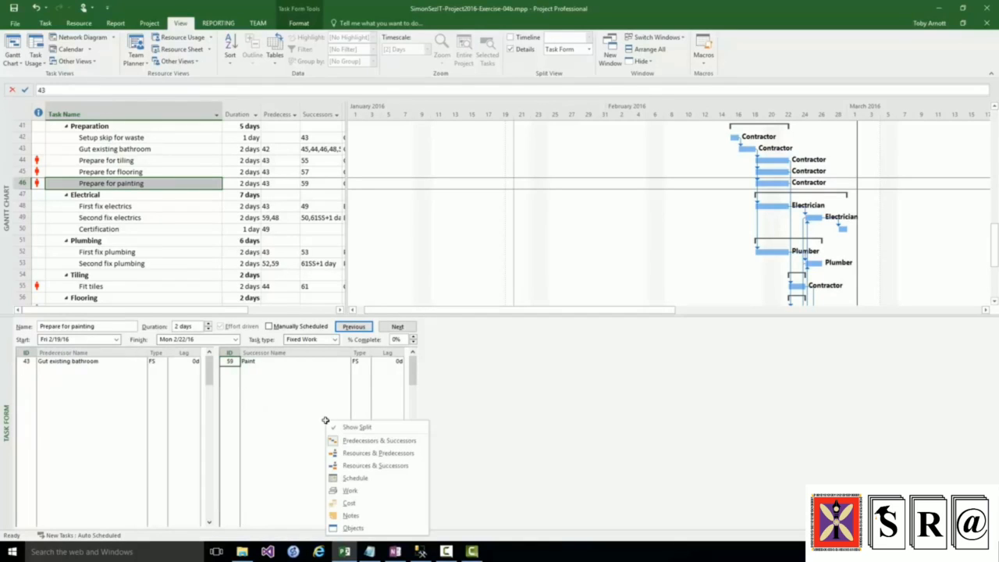
{"action": "left_click", "coordinate": [351, 467]}
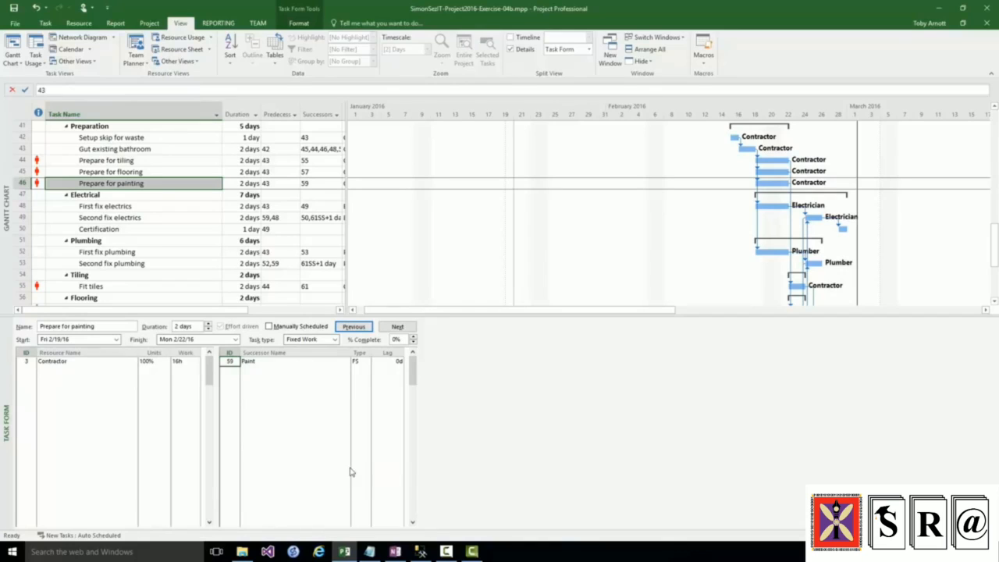
Step: Show the Schedule details and the Work details of Prepare for painting in the Task Form
{"action": "right_click", "coordinate": [318, 424]}
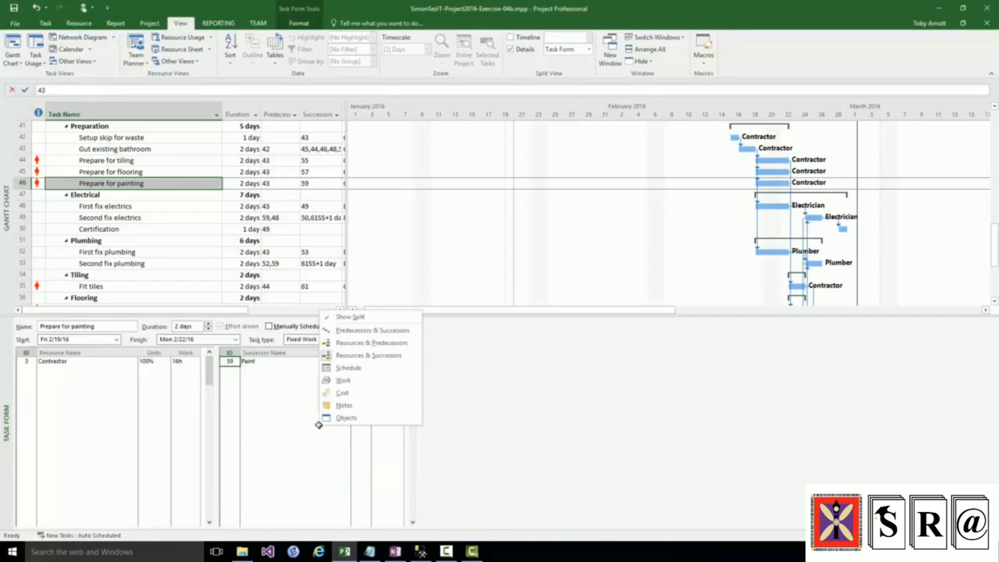
{"action": "left_click", "coordinate": [348, 368]}
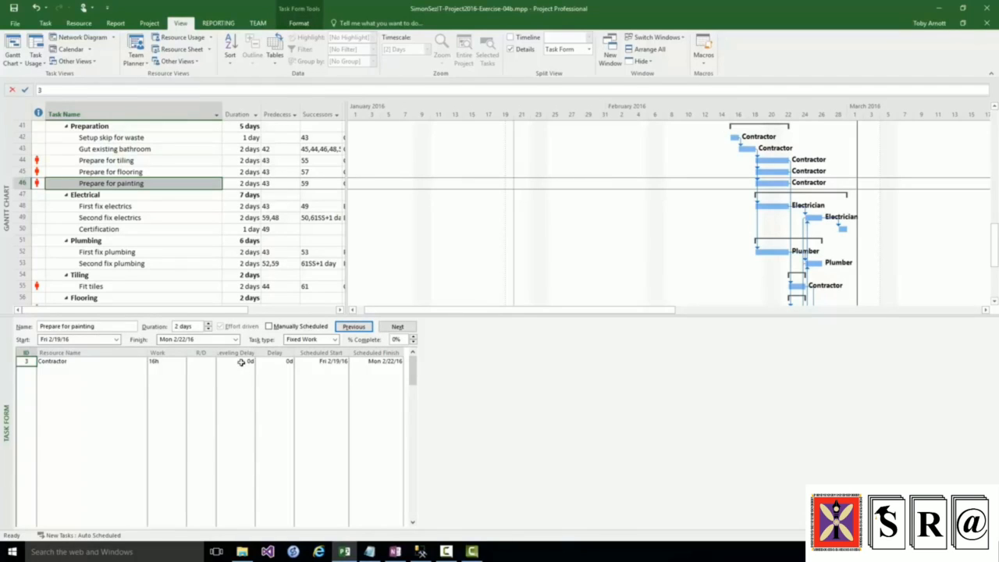
{"action": "right_click", "coordinate": [278, 424]}
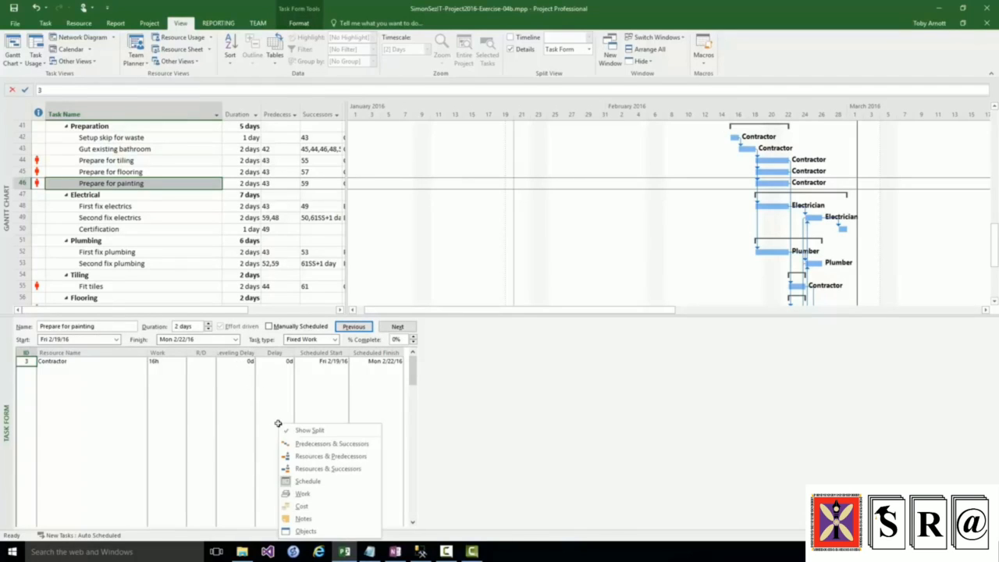
{"action": "left_click", "coordinate": [306, 494]}
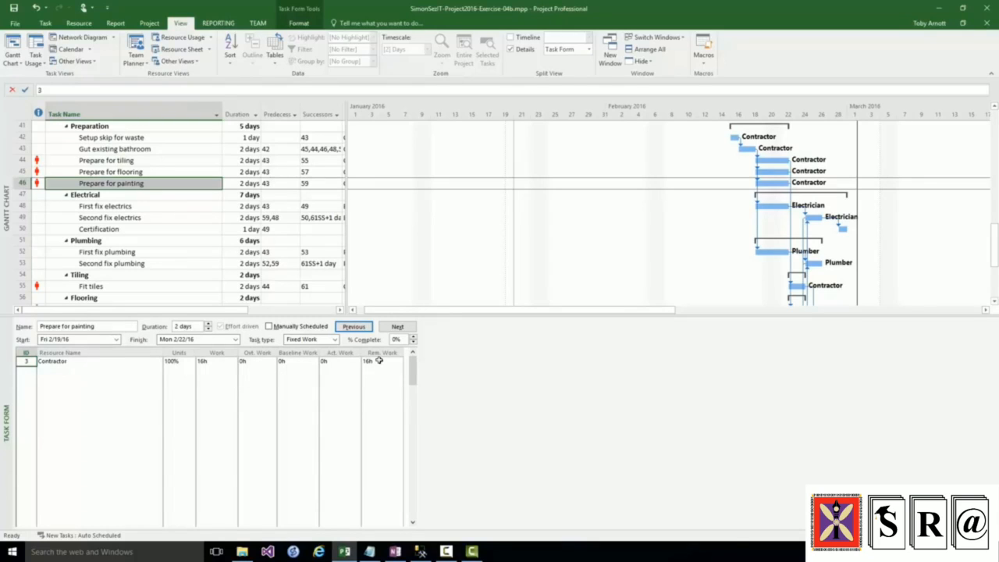
{"action": "right_click", "coordinate": [309, 406]}
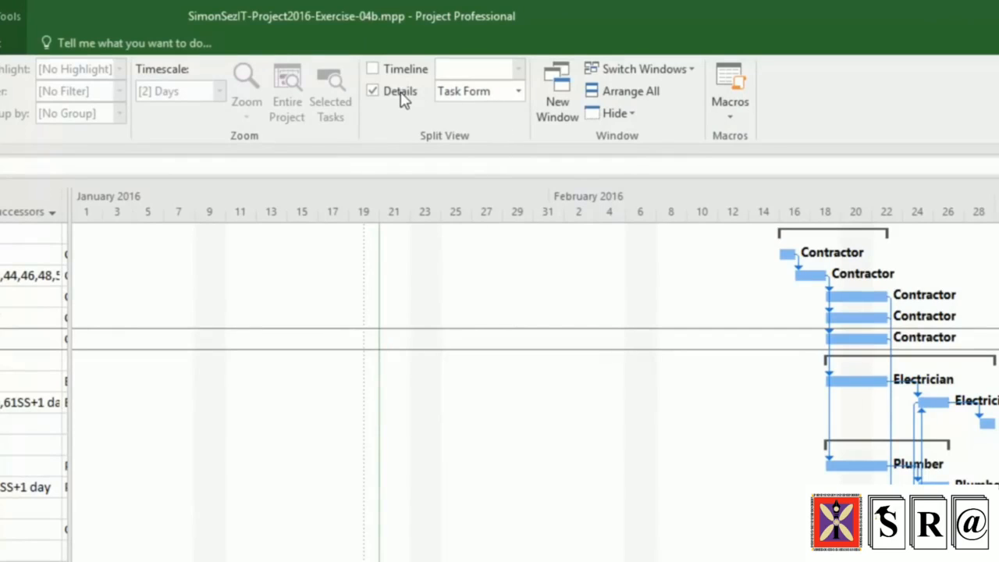
Step: Change the details pane to the Resource Form to view the Contractor's assignments, and select the Second fix electrics task
{"action": "left_click", "coordinate": [518, 91]}
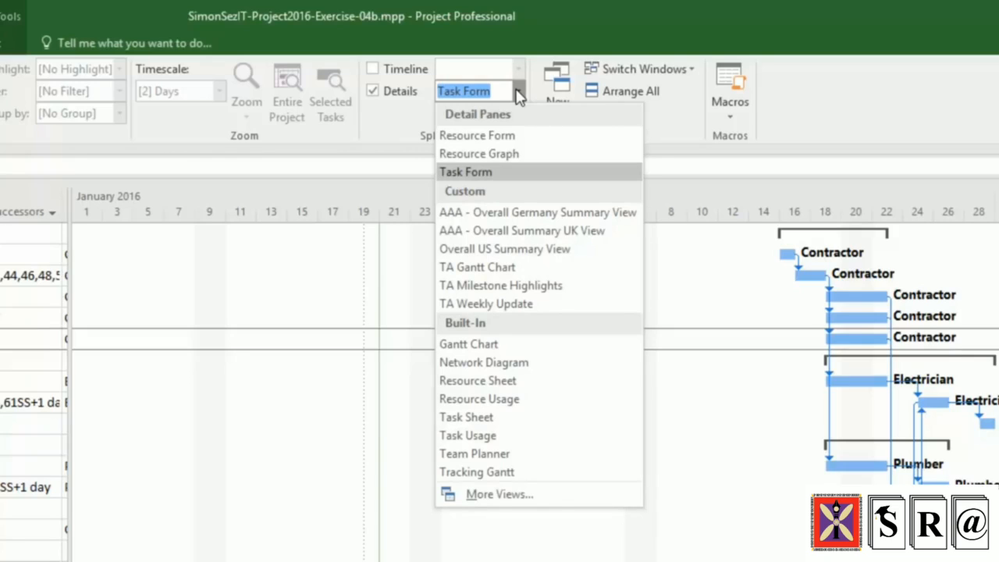
{"action": "left_click", "coordinate": [509, 135]}
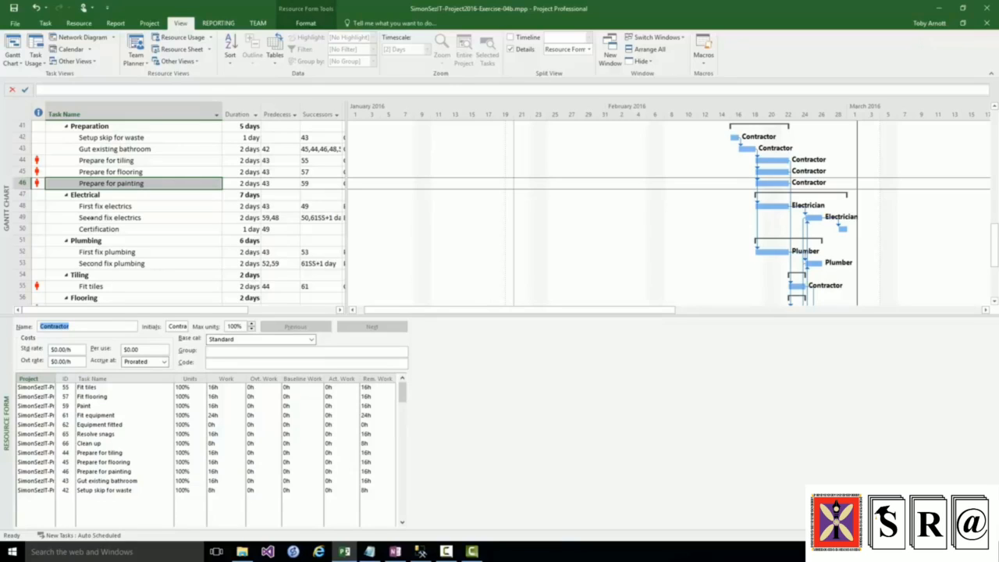
{"action": "left_click", "coordinate": [88, 218]}
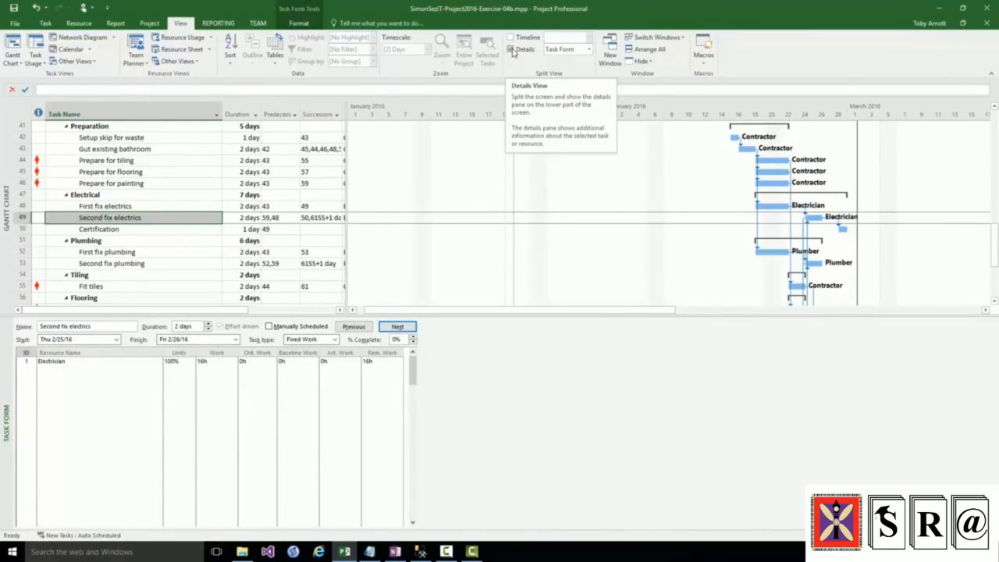
Step: Turn the details pane off and on again, and remove it by collapsing the split completely
{"action": "left_click", "coordinate": [511, 49]}
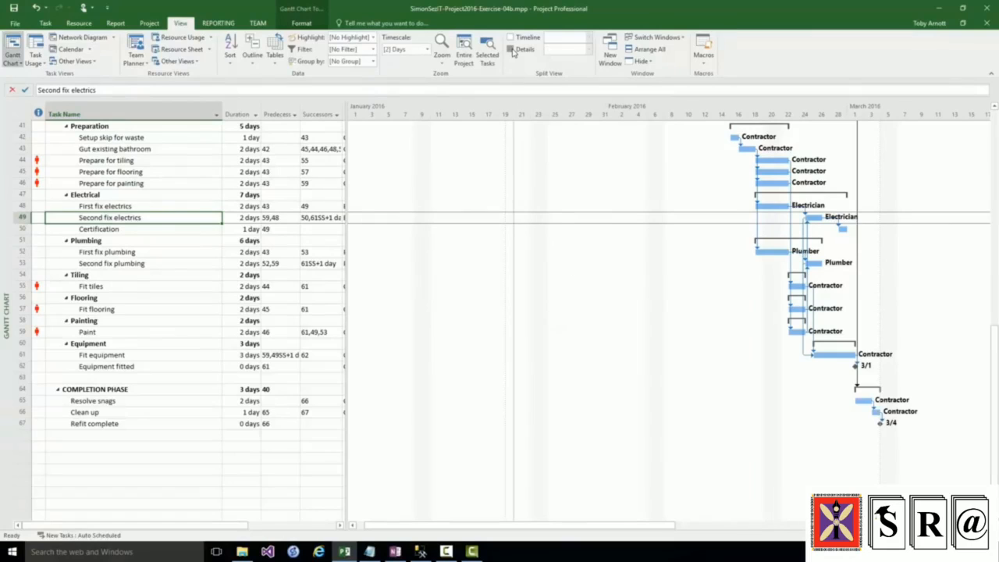
{"action": "left_click", "coordinate": [511, 49]}
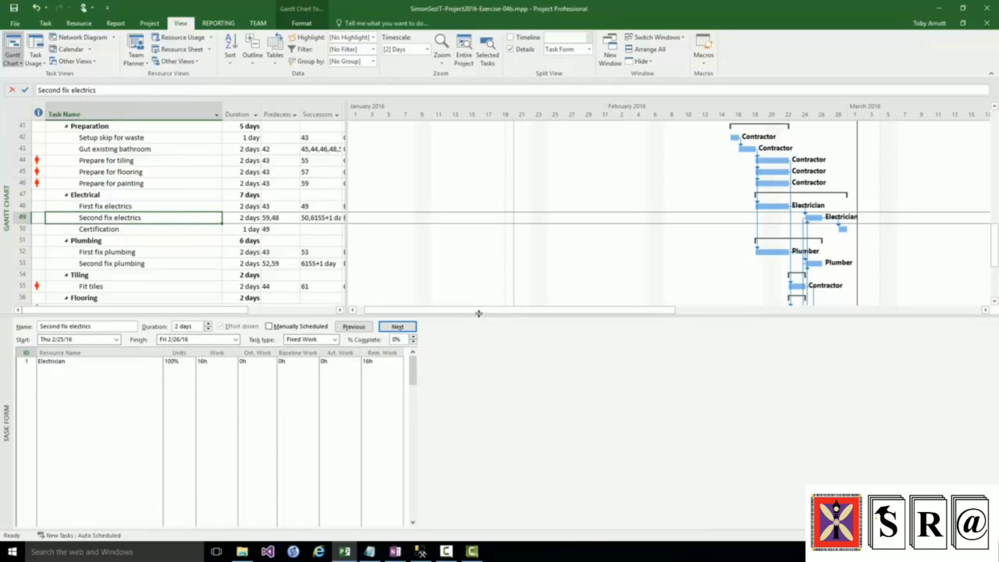
{"action": "left_click_drag", "start_coordinate": [479, 314], "coordinate": [482, 534]}
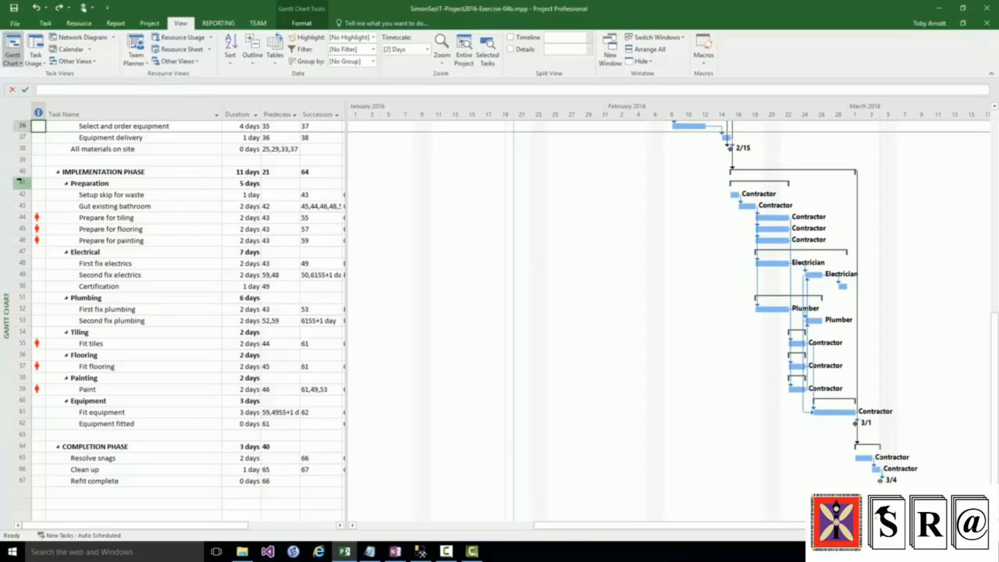
Step: Zoom the Gantt Chart timescale to the selected Preparation tasks, from row 41 to Prepare for painting in row 46
{"action": "left_click_drag", "start_coordinate": [17, 184], "coordinate": [14, 316]}
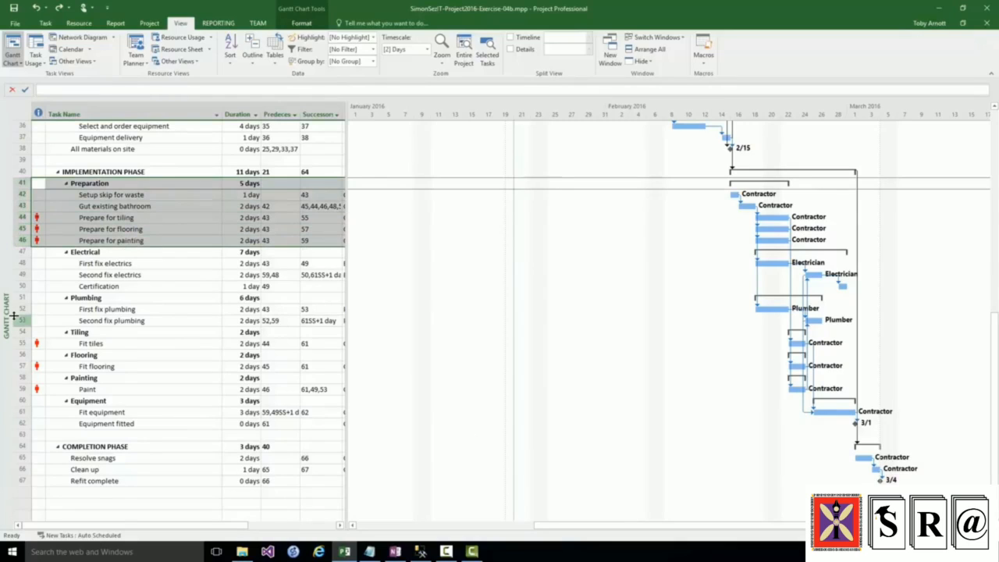
{"action": "left_click", "coordinate": [442, 65]}
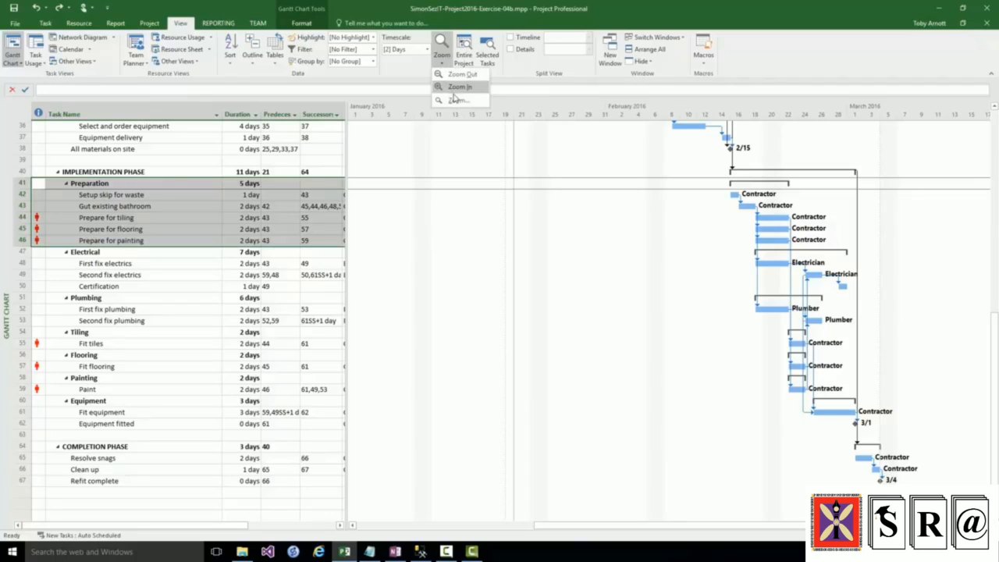
{"action": "left_click", "coordinate": [455, 102]}
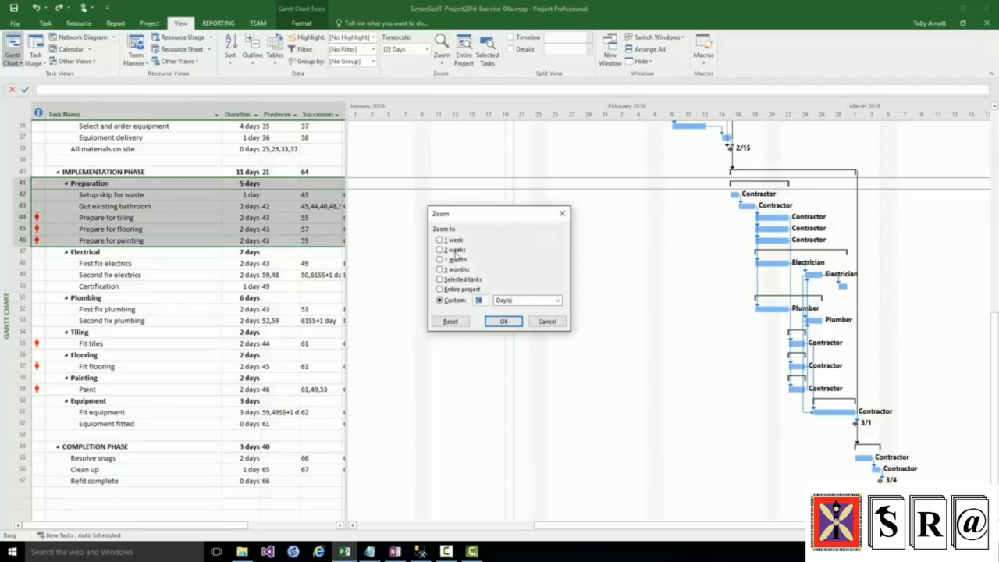
{"action": "left_click", "coordinate": [442, 280]}
{"action": "left_click", "coordinate": [504, 323]}
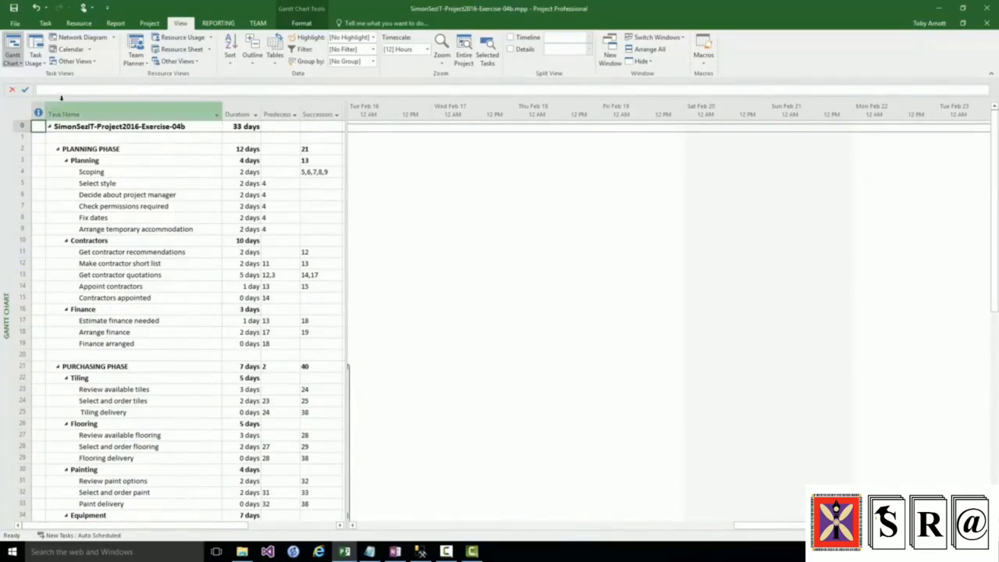
Step: Display the project in the Calendar view by week and open the custom settings for the number of weeks
{"action": "left_click", "coordinate": [70, 50]}
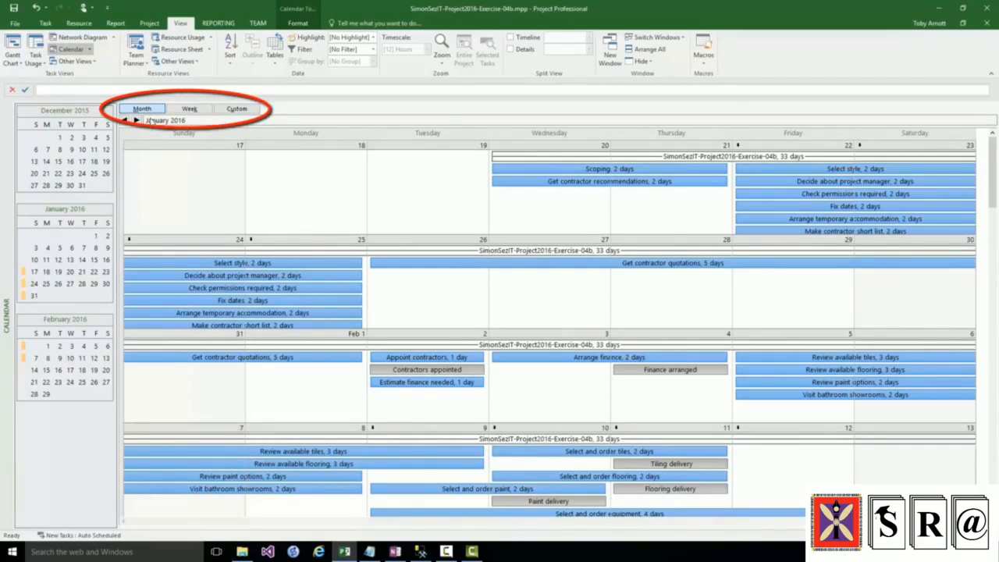
{"action": "left_click", "coordinate": [188, 112]}
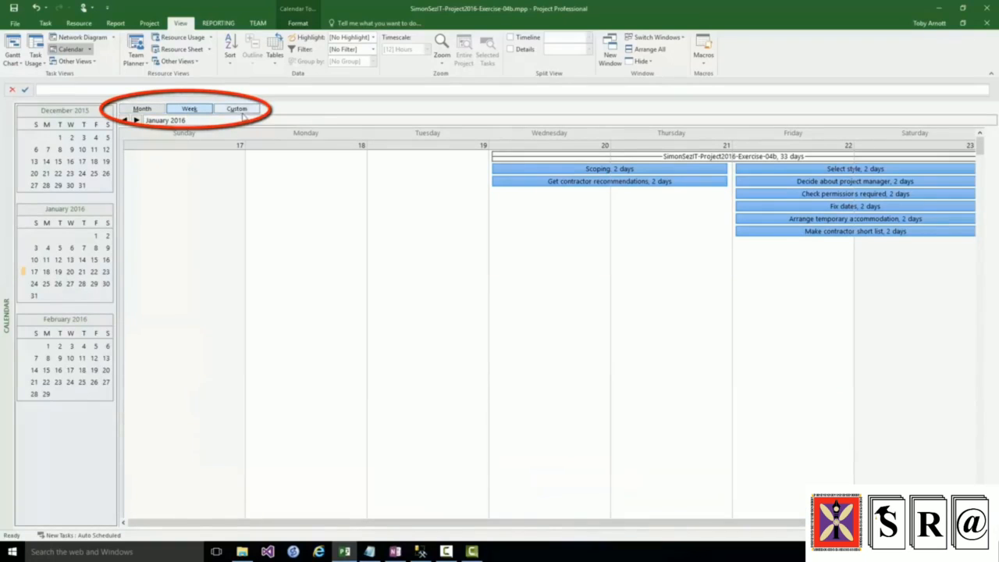
{"action": "left_click", "coordinate": [243, 111]}
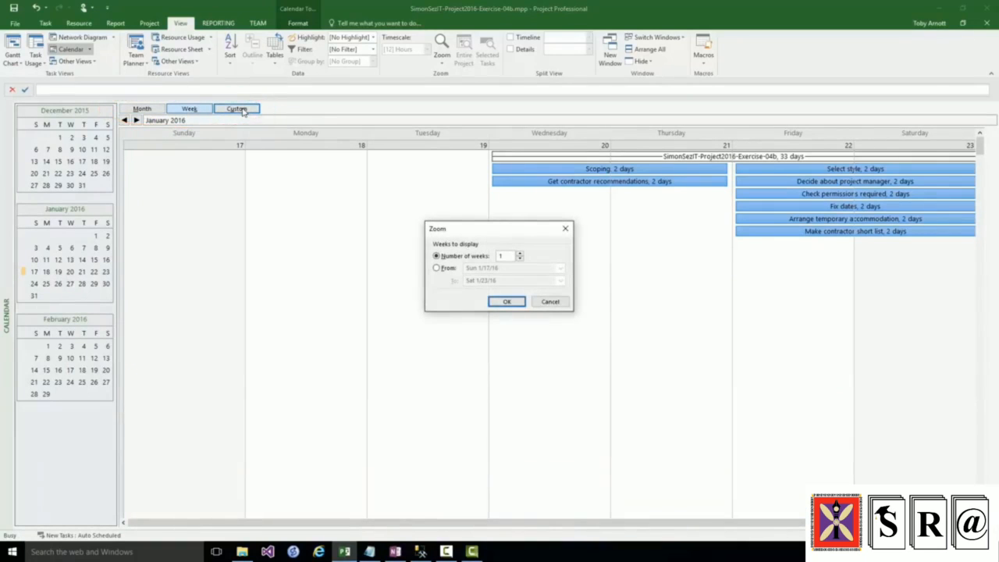
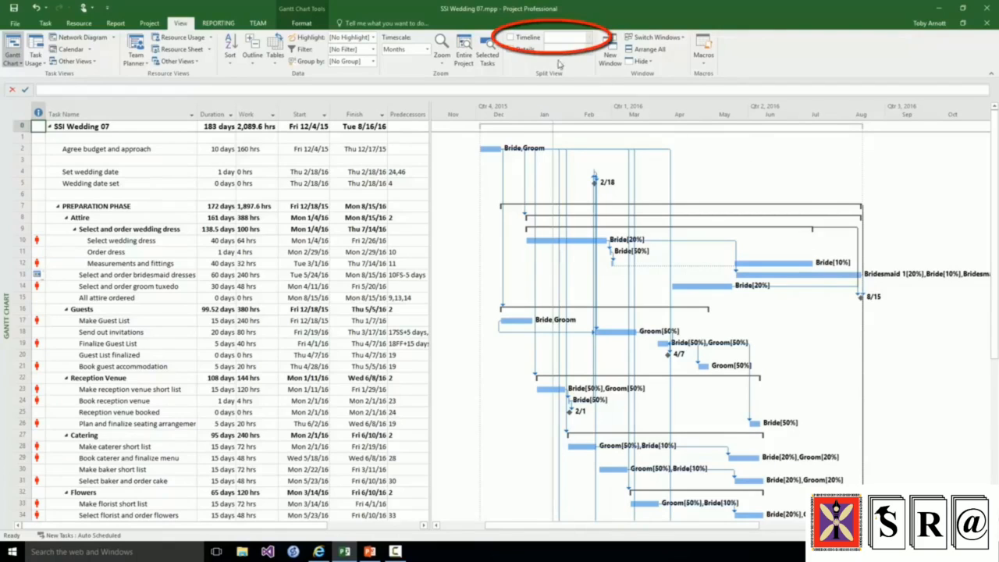
Step: Show the Timeline above the SSI Wedding 07 Gantt Chart and add the Select and order bridesmaid dresses task to it
{"action": "left_click", "coordinate": [511, 39]}
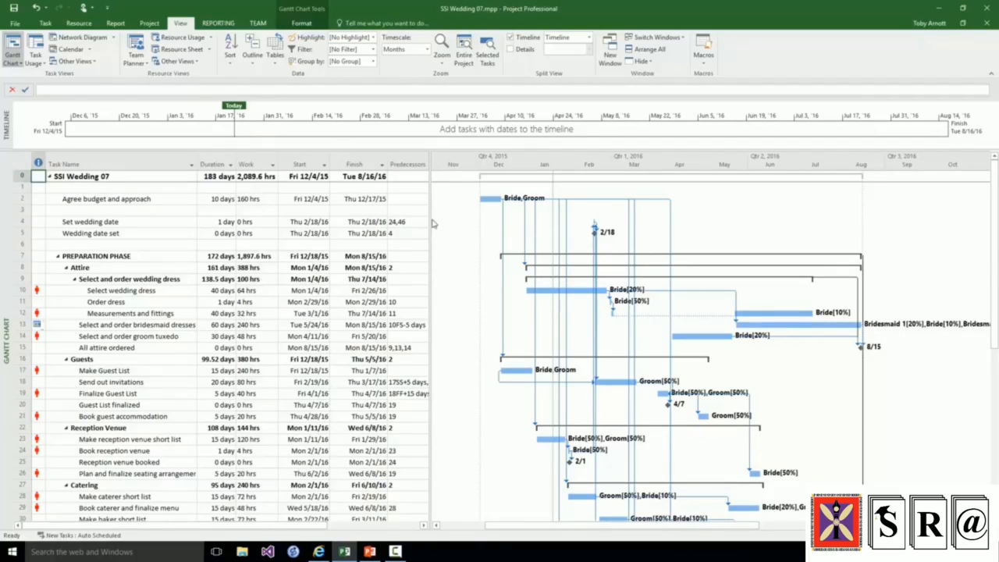
{"action": "left_click", "coordinate": [119, 326]}
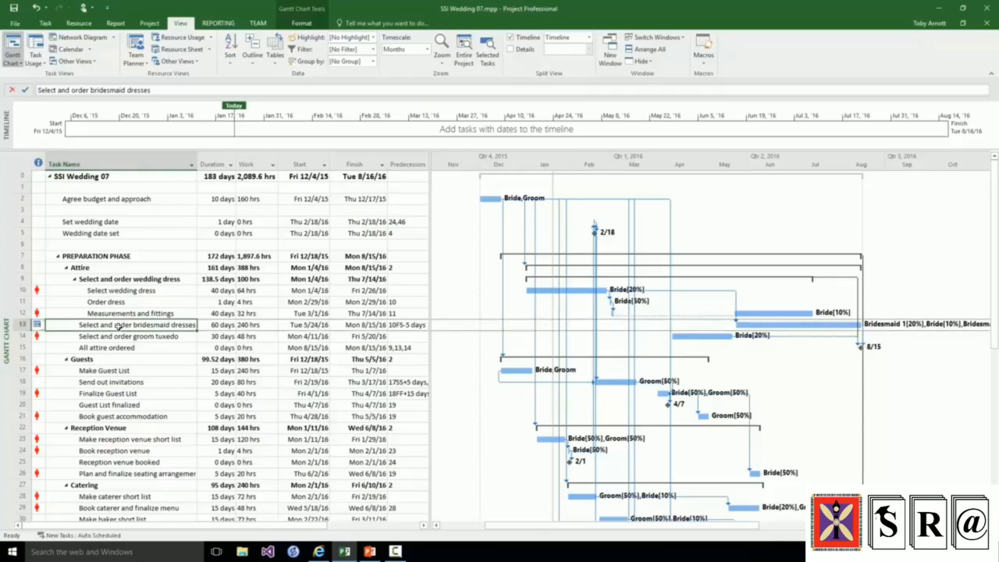
{"action": "right_click", "coordinate": [119, 328]}
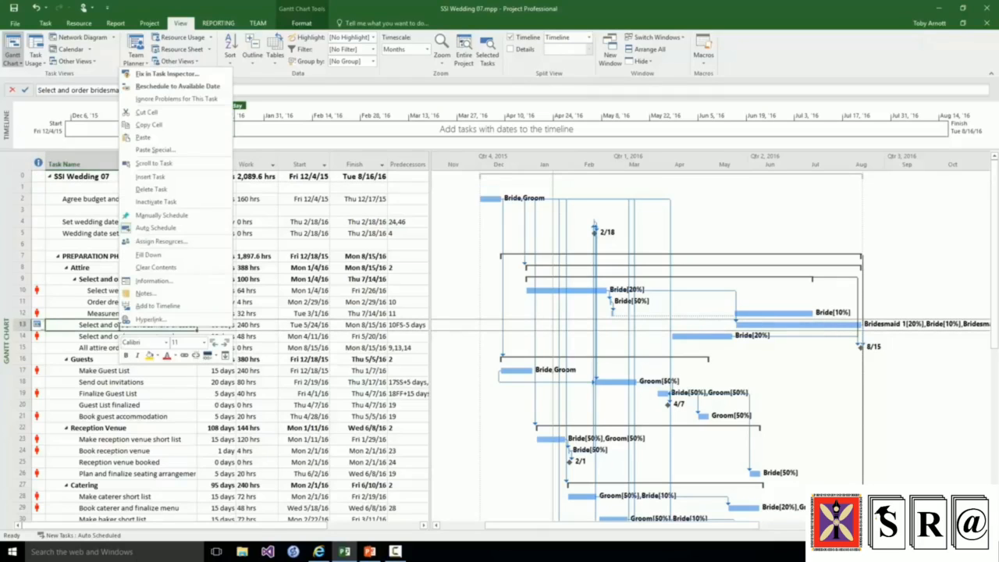
{"action": "left_click", "coordinate": [158, 306]}
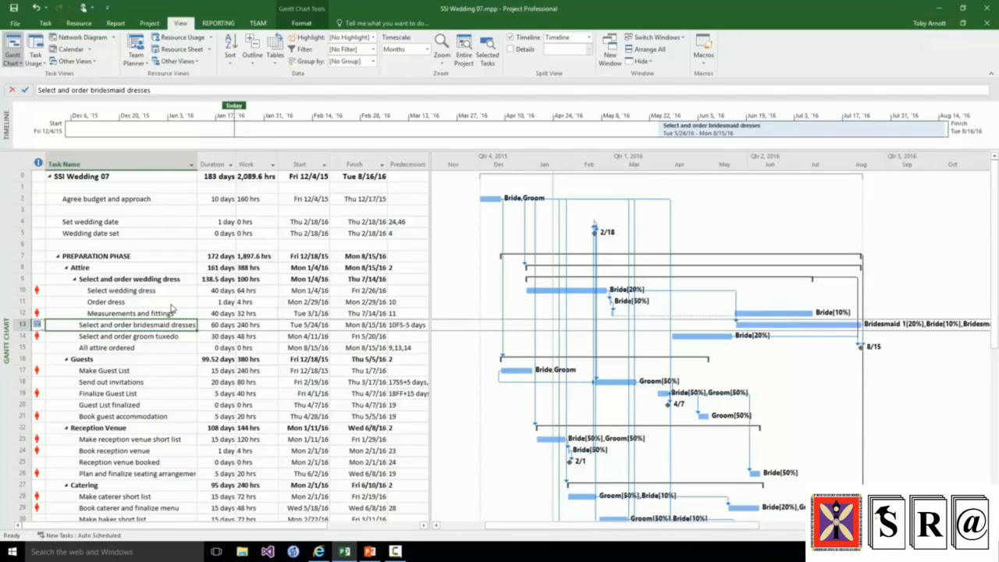
Step: Switch the command spacing to Touch mode and add the Make Guest List task to the Timeline
{"action": "left_click", "coordinate": [92, 9]}
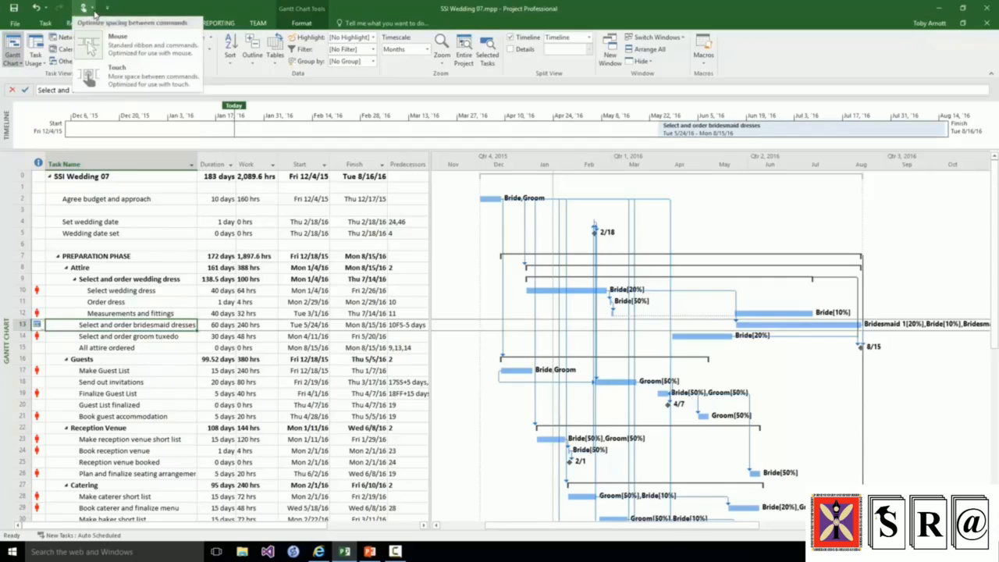
{"action": "left_click", "coordinate": [113, 74]}
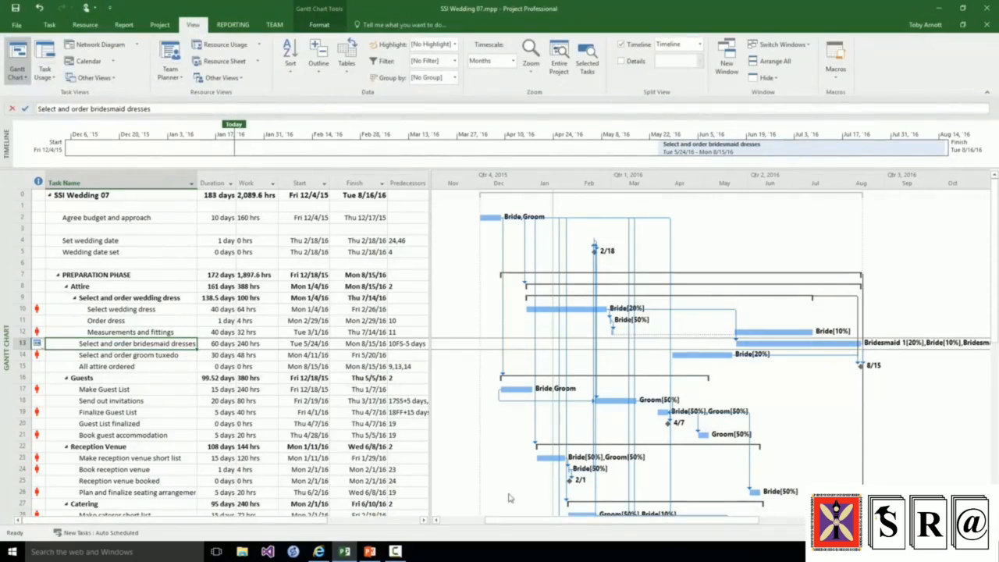
{"action": "left_click", "coordinate": [231, 388]}
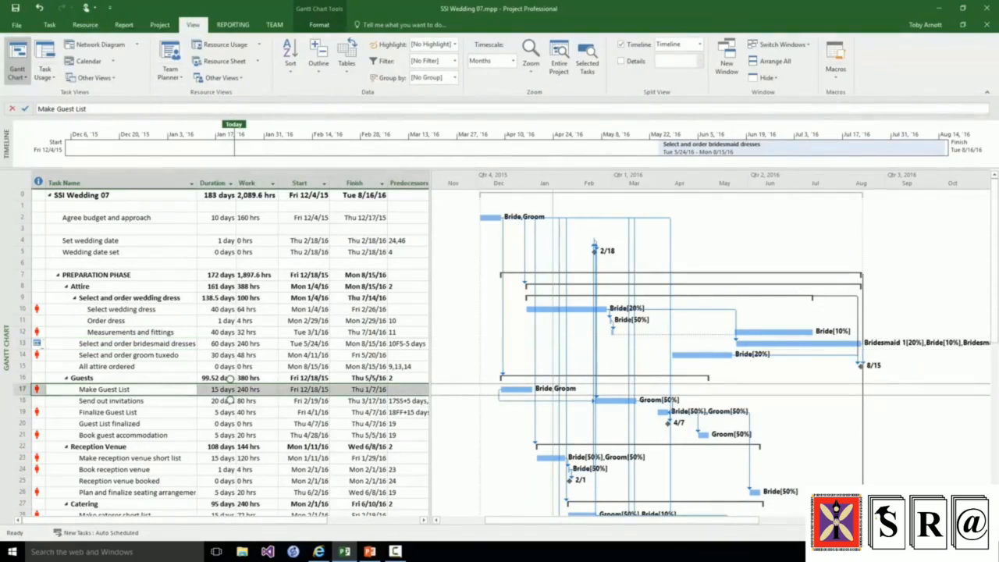
{"action": "right_click", "coordinate": [18, 388]}
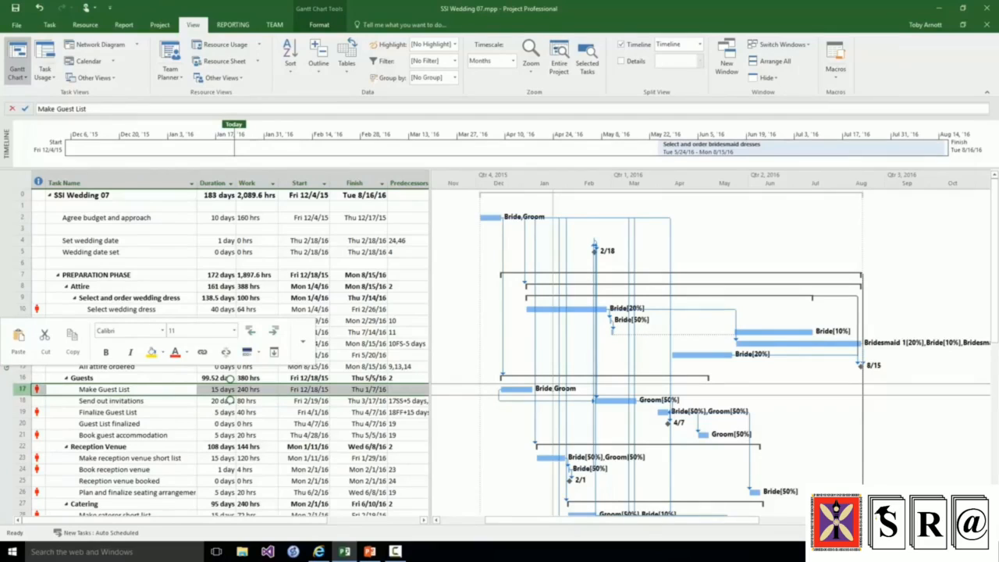
{"action": "left_click", "coordinate": [303, 341]}
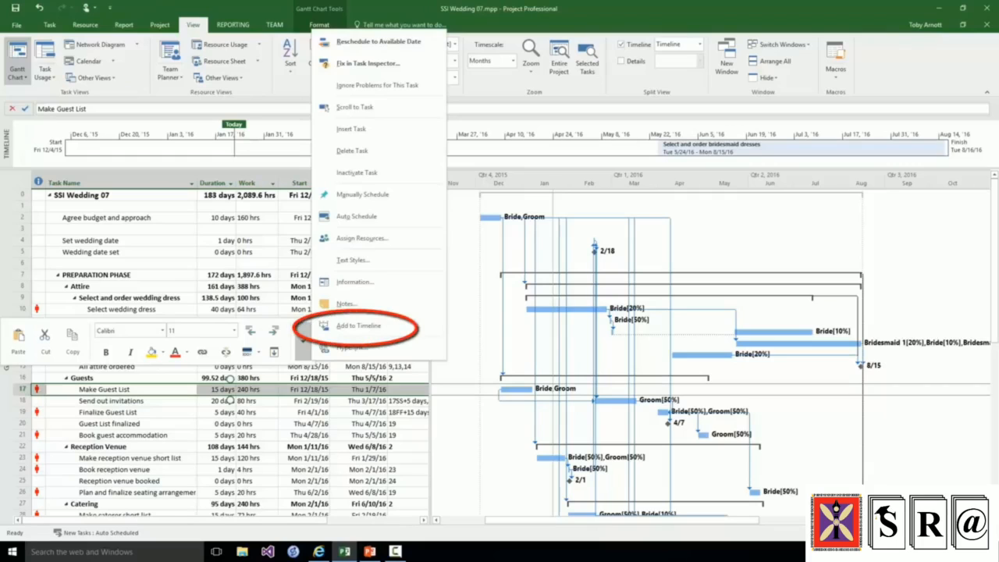
{"action": "left_click", "coordinate": [358, 326]}
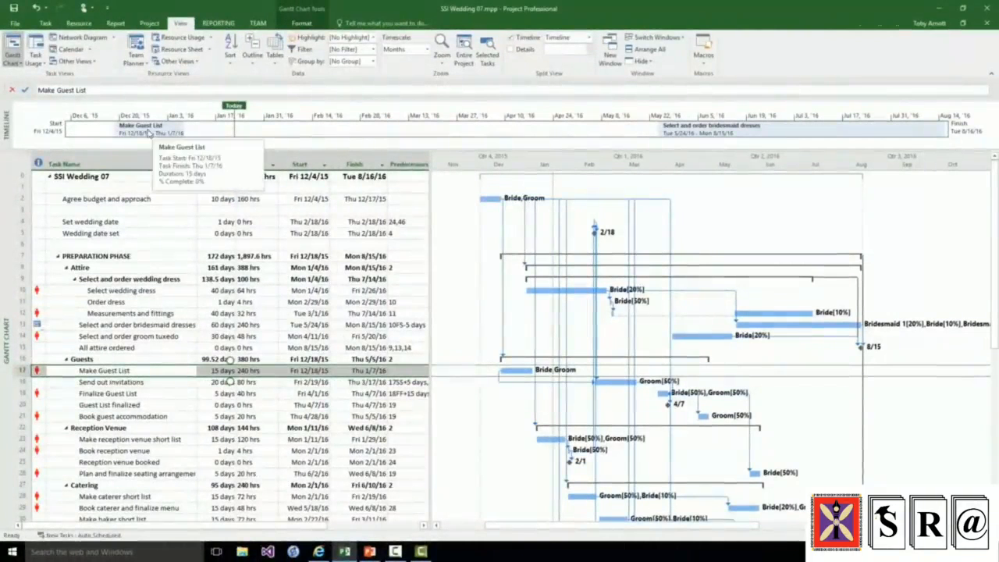
Step: Remove the Make Guest List task from the Timeline
{"action": "right_click", "coordinate": [149, 133]}
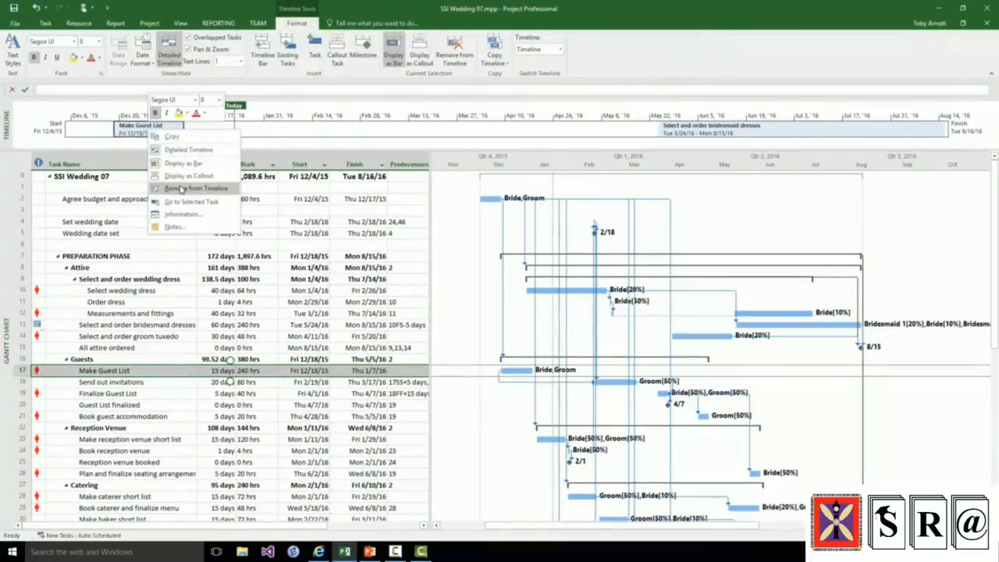
{"action": "left_click", "coordinate": [179, 189]}
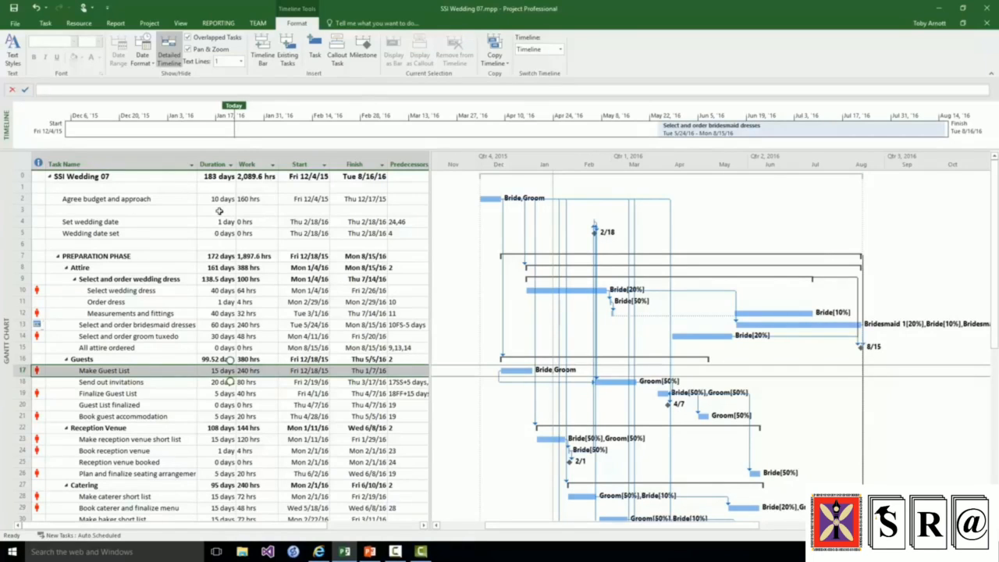
{"action": "left_click", "coordinate": [280, 134]}
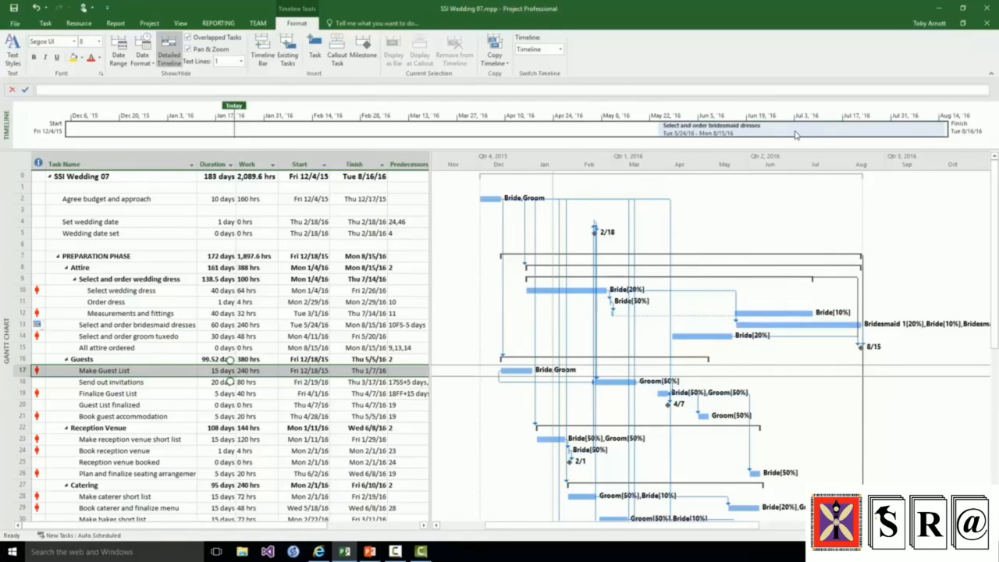
Step: Change the fill of the Select and order bridesmaid dresses bar on the Timeline to light gray
{"action": "mouse_move", "coordinate": [796, 133]}
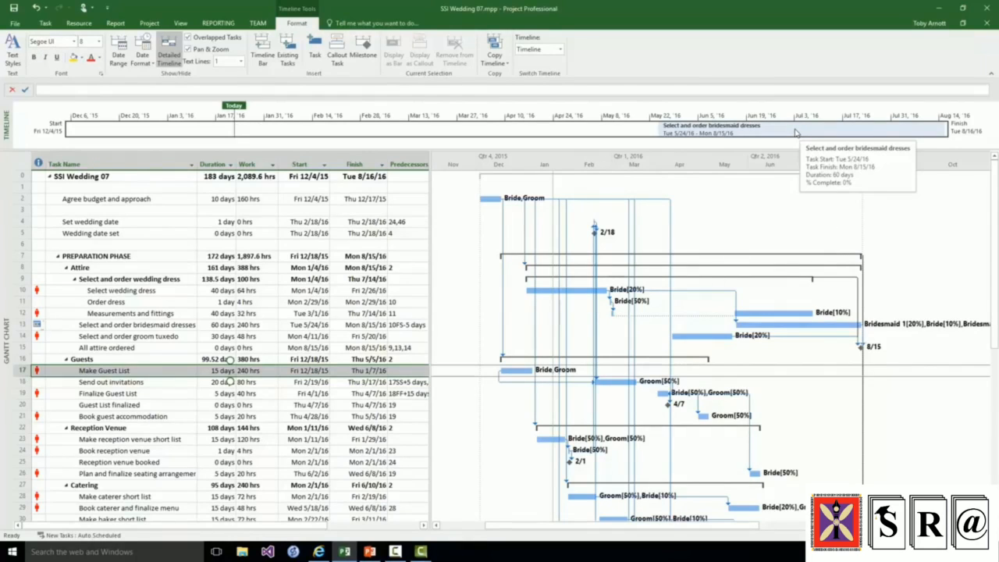
{"action": "left_click", "coordinate": [795, 133]}
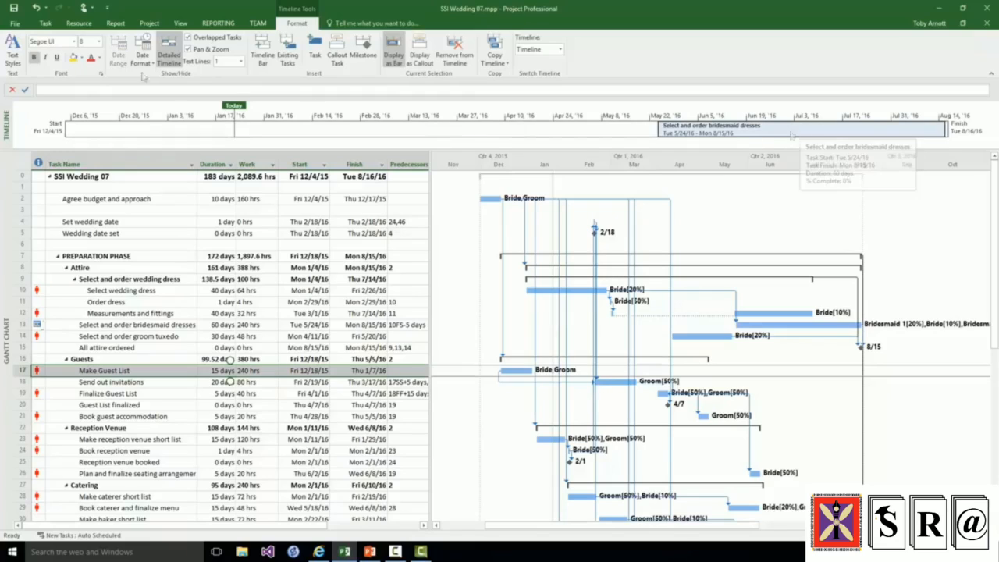
{"action": "left_click", "coordinate": [81, 59]}
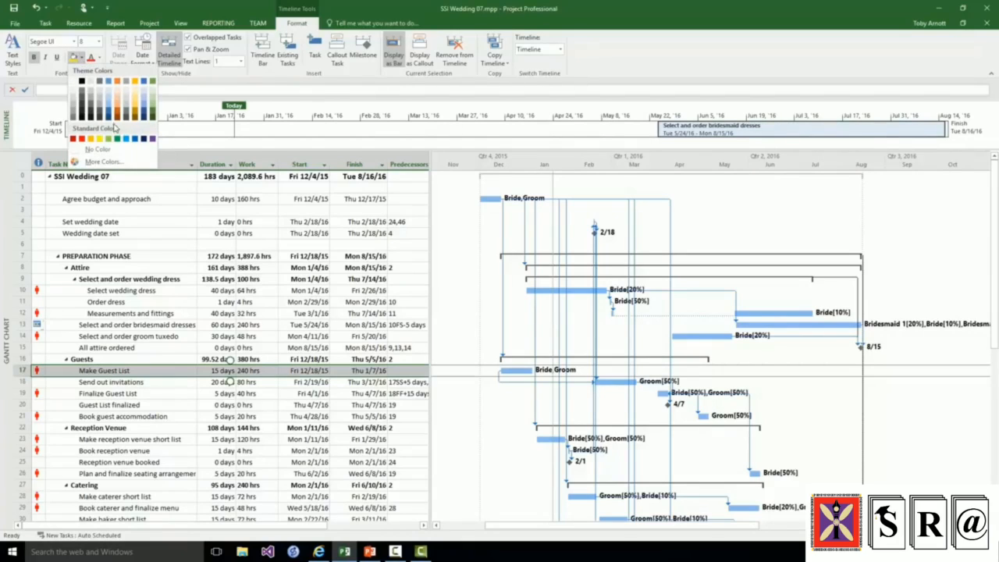
{"action": "left_click", "coordinate": [126, 94]}
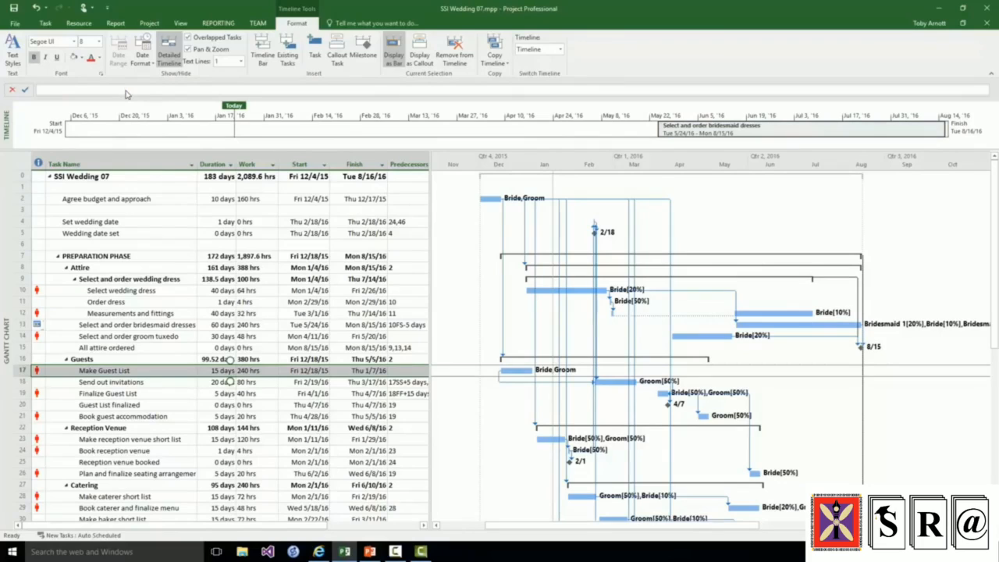
Step: Try font size 12 for the Select and order bridesmaid dresses bar's text and undo the change
{"action": "left_click", "coordinate": [98, 45]}
{"action": "left_click", "coordinate": [92, 93]}
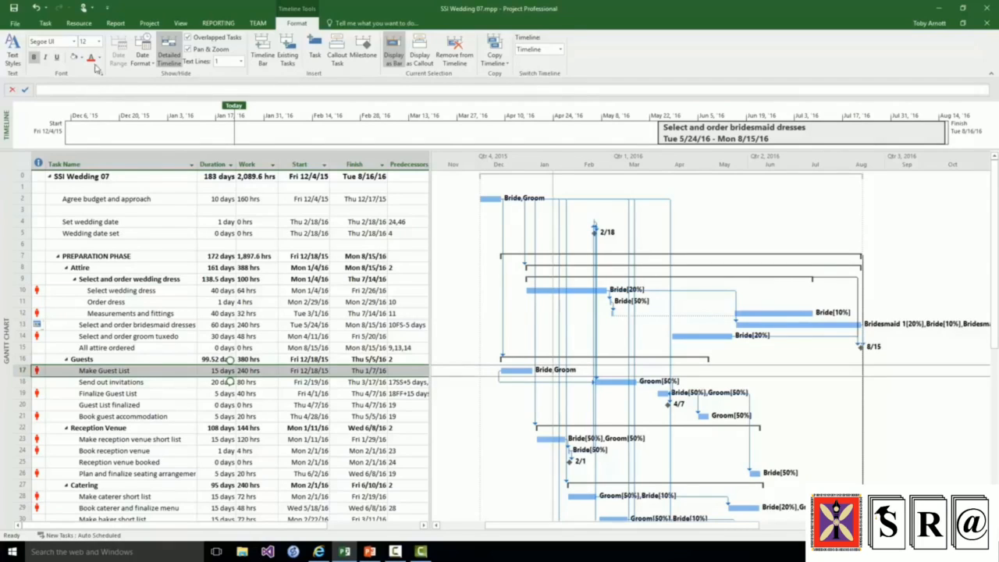
{"action": "left_click", "coordinate": [36, 7]}
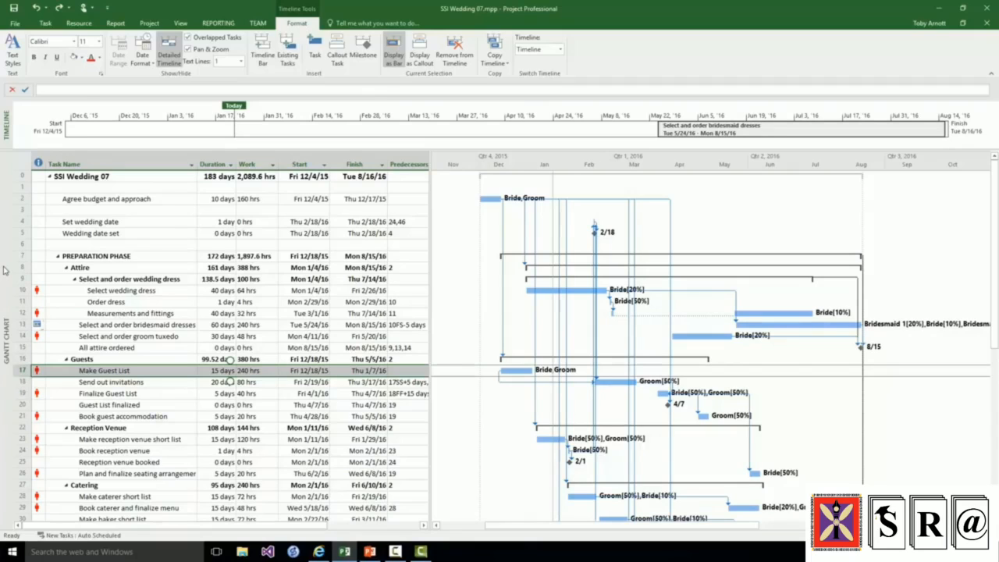
Step: Display the Timeline on its own across the whole window, without the Gantt Chart below it
{"action": "right_click", "coordinate": [4, 269]}
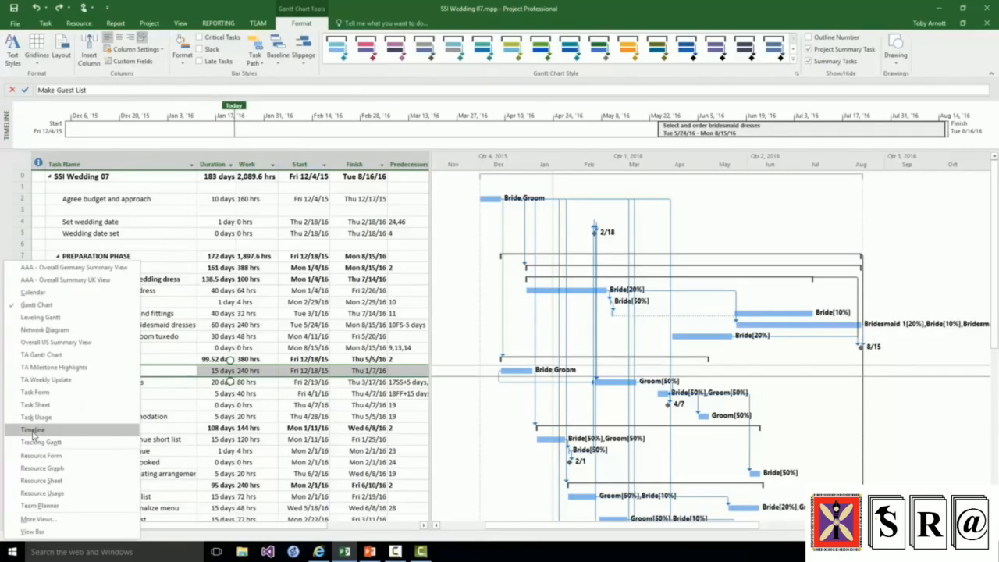
{"action": "left_click", "coordinate": [532, 149]}
{"action": "left_click_drag", "start_coordinate": [532, 149], "coordinate": [567, 532]}
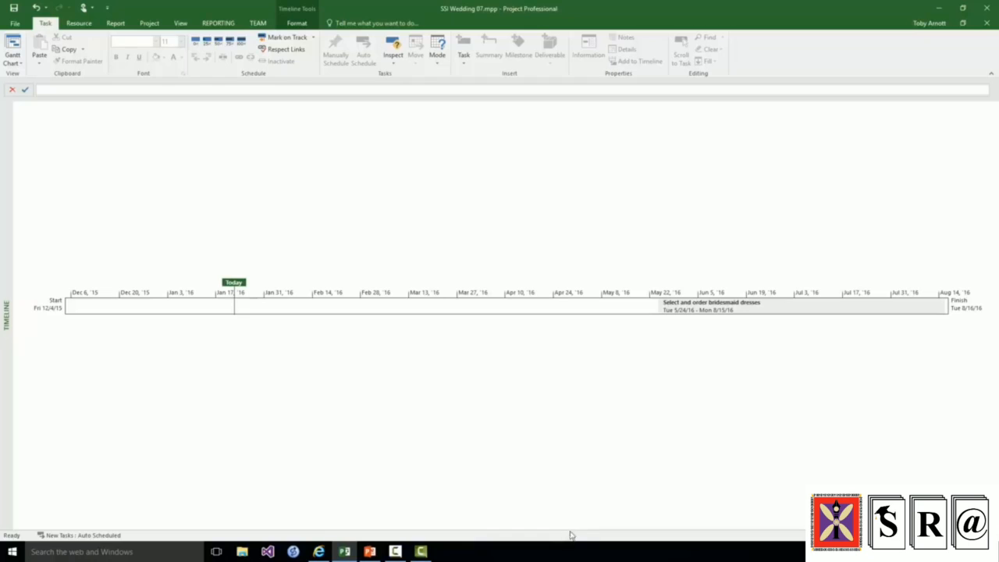
Step: Add the existing tasks Select and book entertainment, Select and book transport, and Register wedding and get license to the Timeline
{"action": "left_click", "coordinate": [536, 313]}
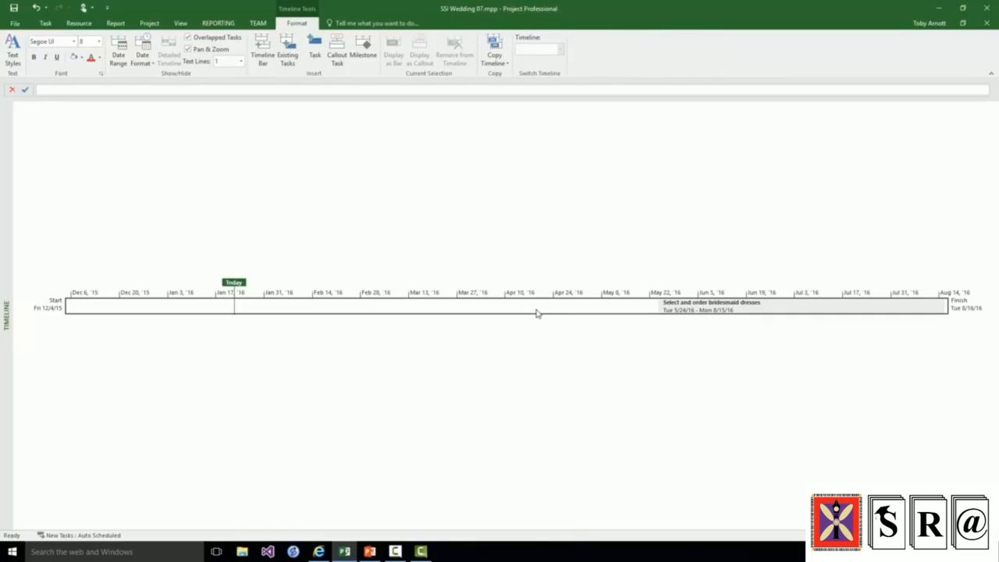
{"action": "left_click", "coordinate": [285, 47]}
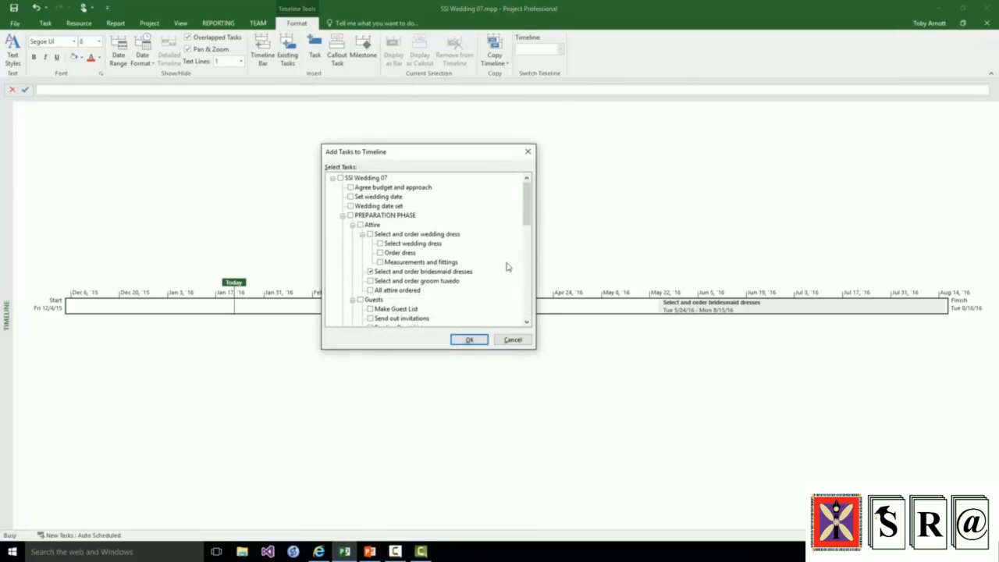
{"action": "left_click_drag", "start_coordinate": [529, 193], "coordinate": [526, 259]}
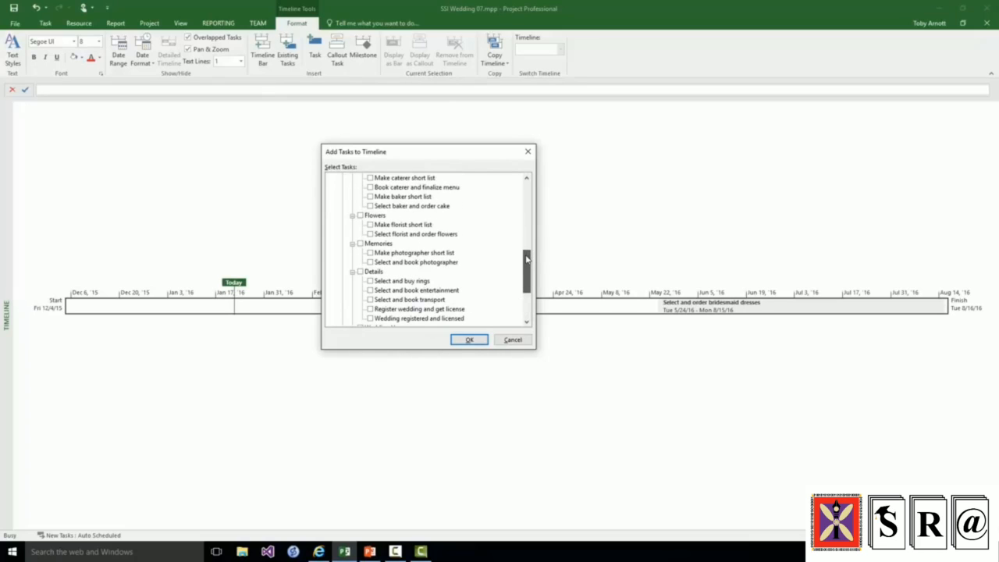
{"action": "left_click", "coordinate": [371, 291]}
{"action": "left_click", "coordinate": [370, 300]}
{"action": "left_click", "coordinate": [371, 310]}
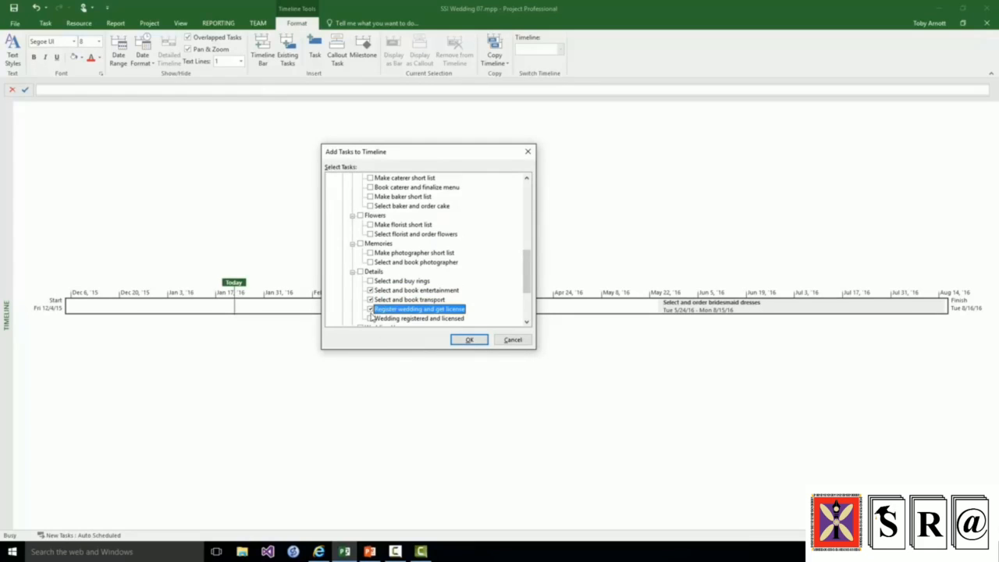
{"action": "left_click", "coordinate": [470, 341]}
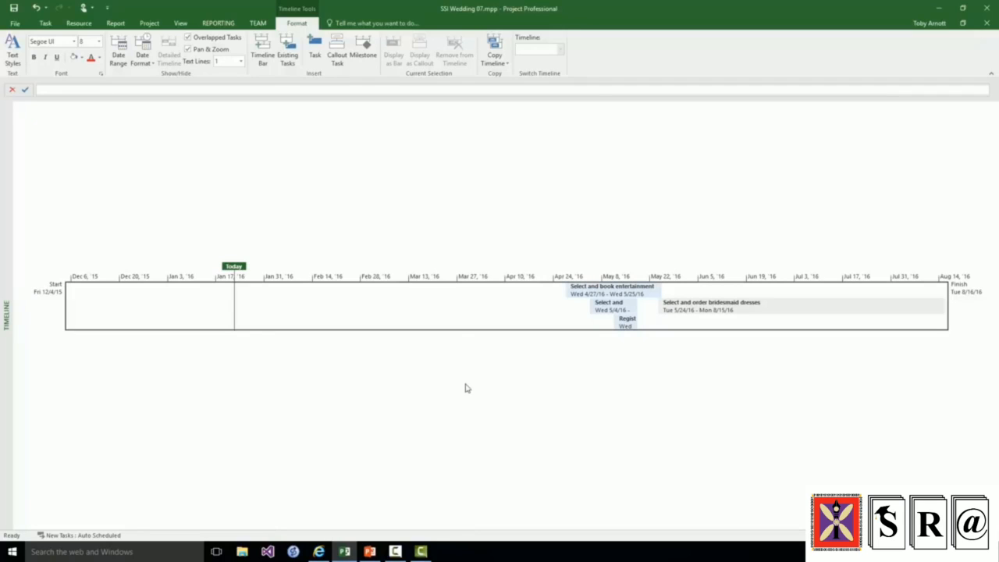
Step: View the blank new-task information without creating a task, and display the Register wedding and get license task as a callout
{"action": "left_click", "coordinate": [314, 48]}
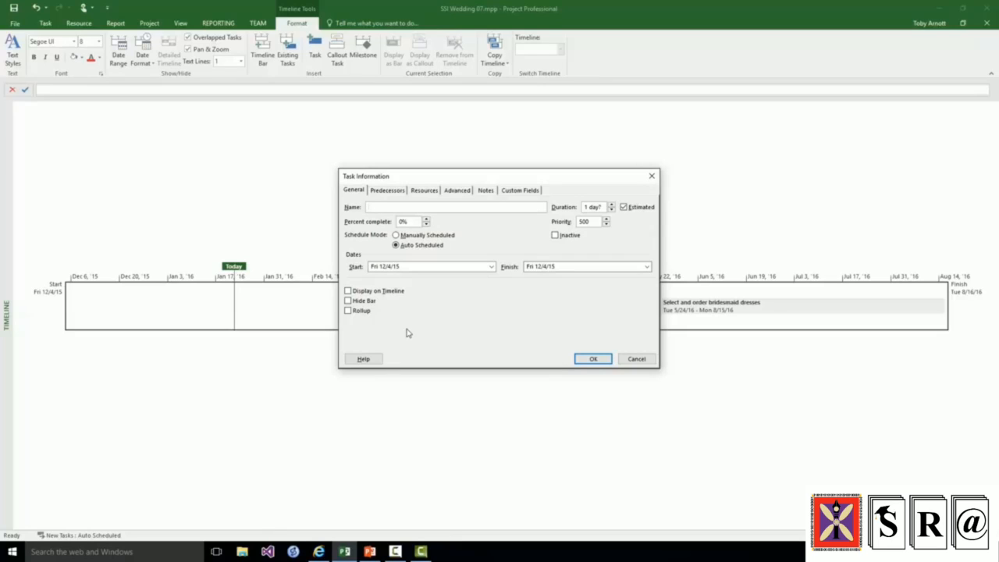
{"action": "left_click", "coordinate": [637, 359]}
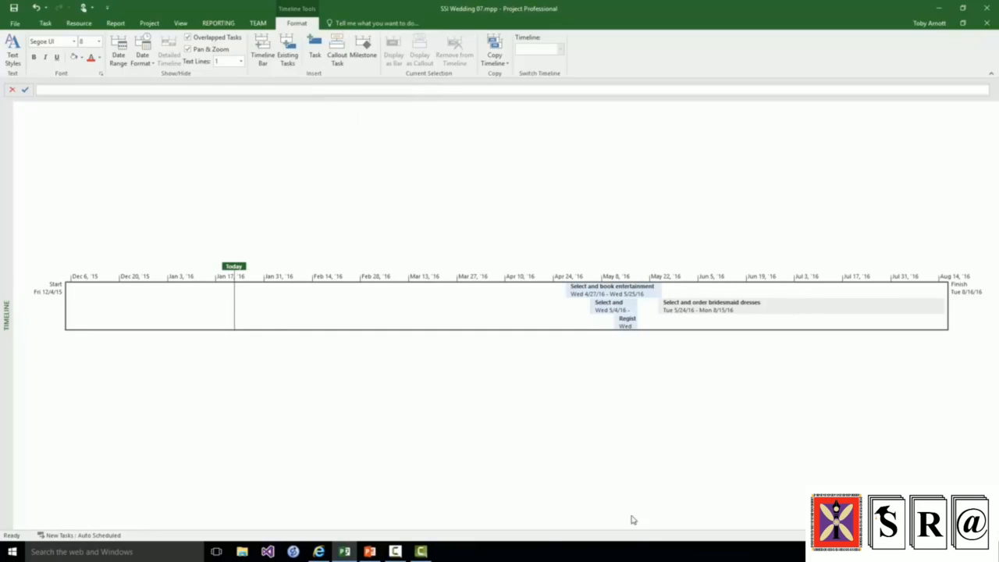
{"action": "mouse_move", "coordinate": [629, 323]}
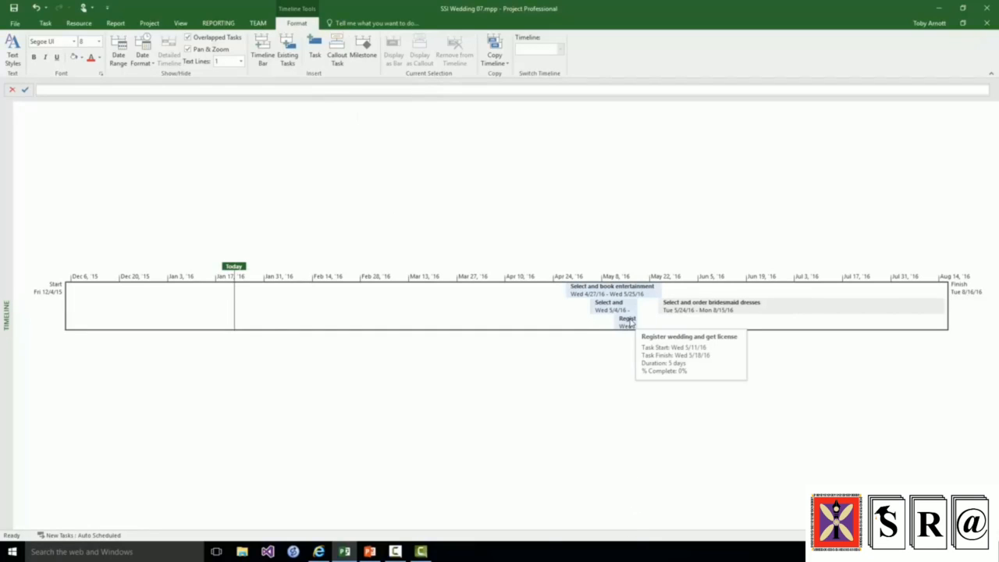
{"action": "left_click", "coordinate": [626, 325]}
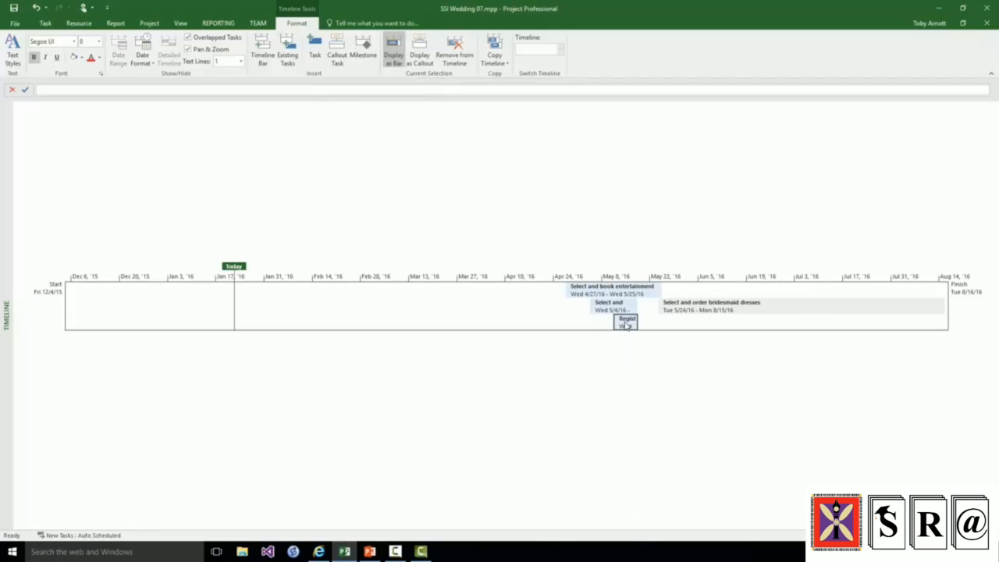
{"action": "right_click", "coordinate": [626, 325]}
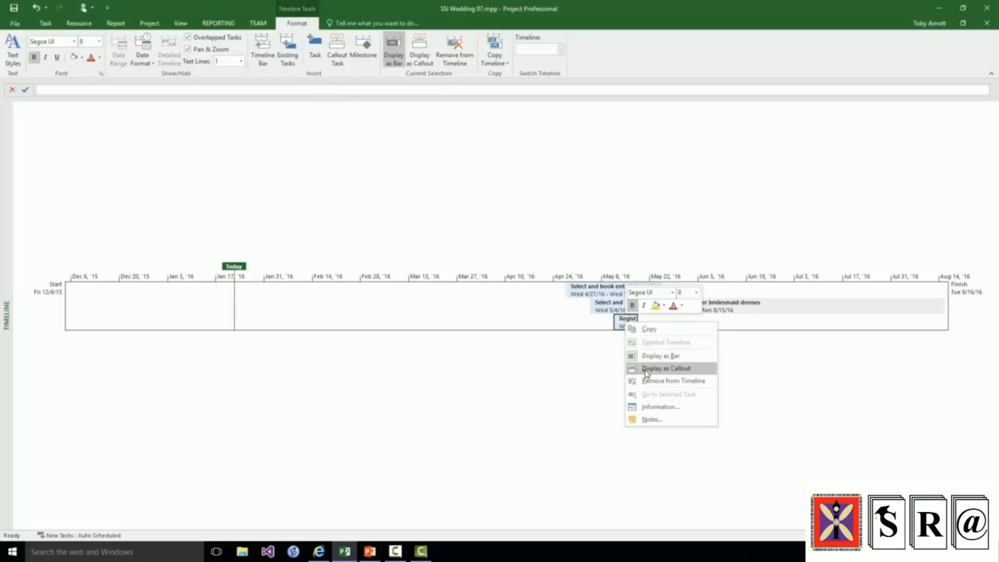
{"action": "left_click", "coordinate": [666, 369]}
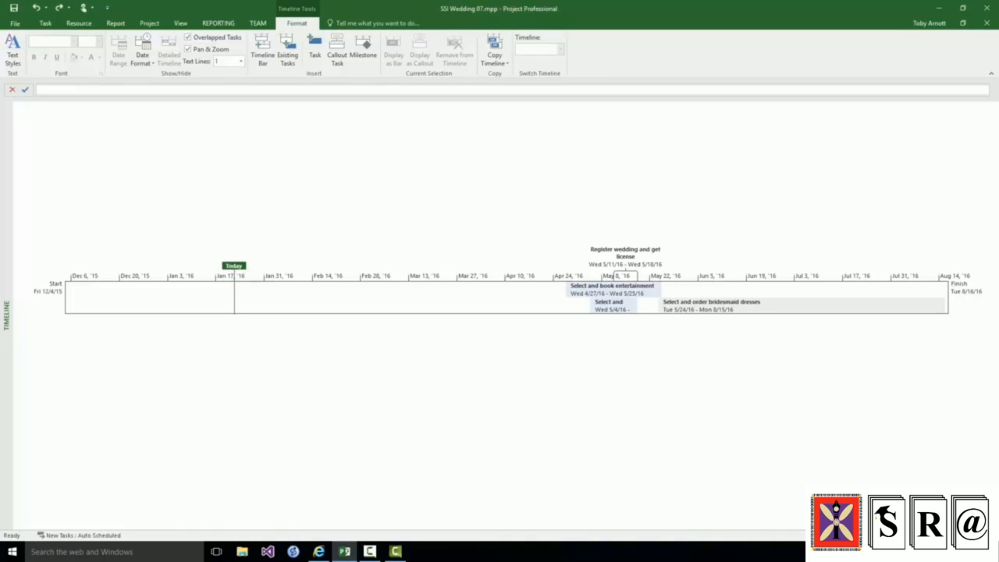
Step: Add a second timeline bar and set its custom dates from Fri 4/1/16 to Thu 6/30/16
{"action": "left_click", "coordinate": [497, 61]}
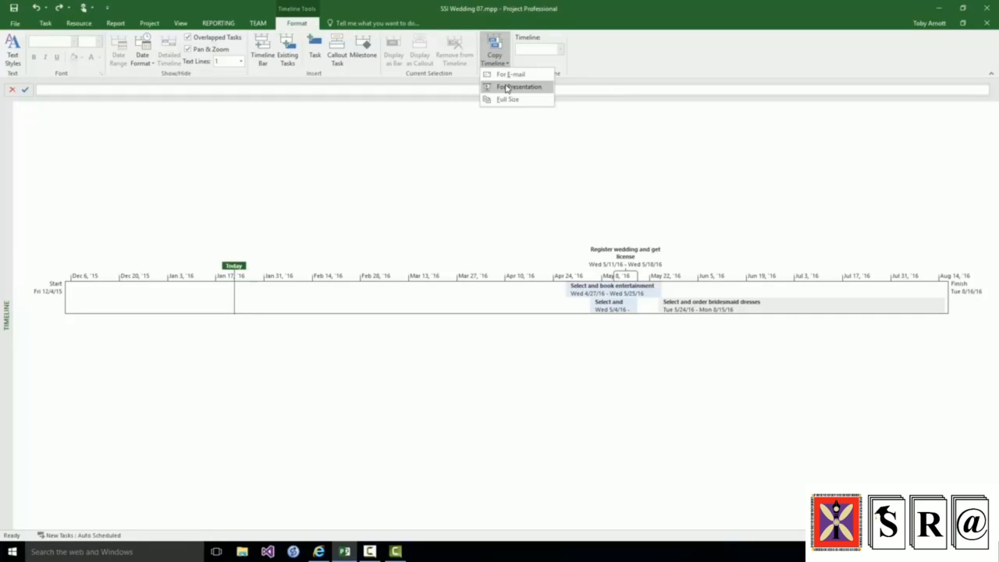
{"action": "left_click", "coordinate": [261, 47]}
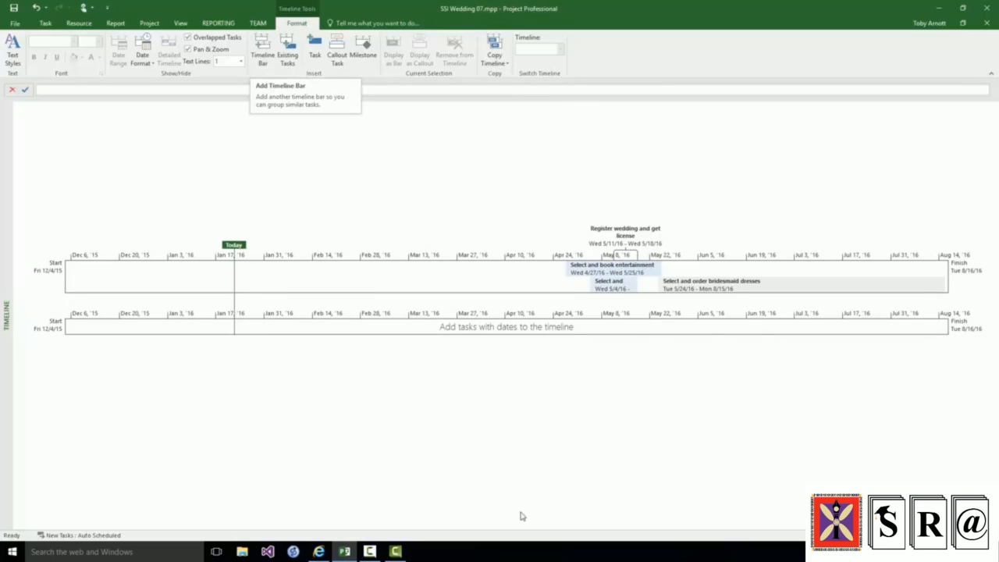
{"action": "right_click", "coordinate": [529, 330]}
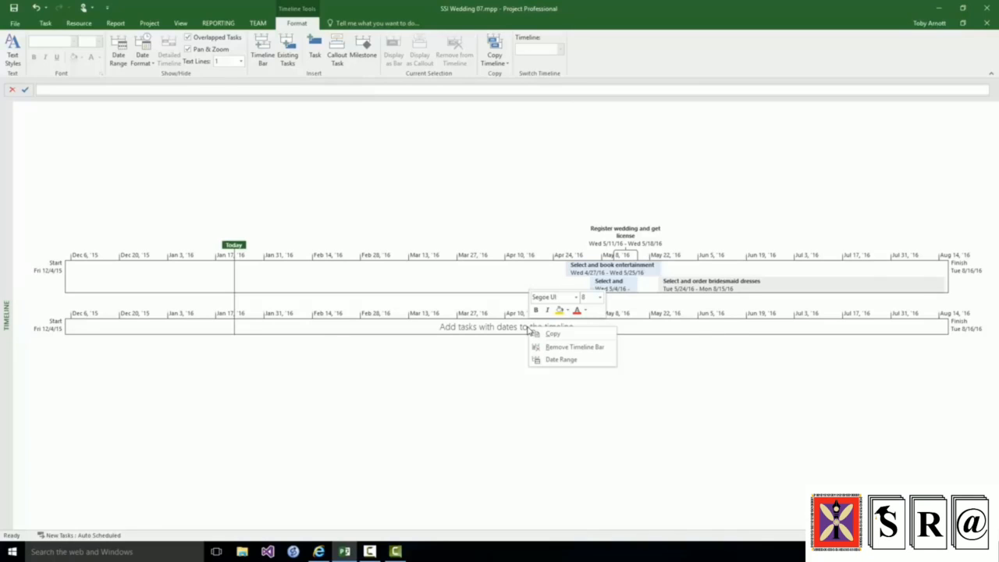
{"action": "left_click", "coordinate": [556, 360]}
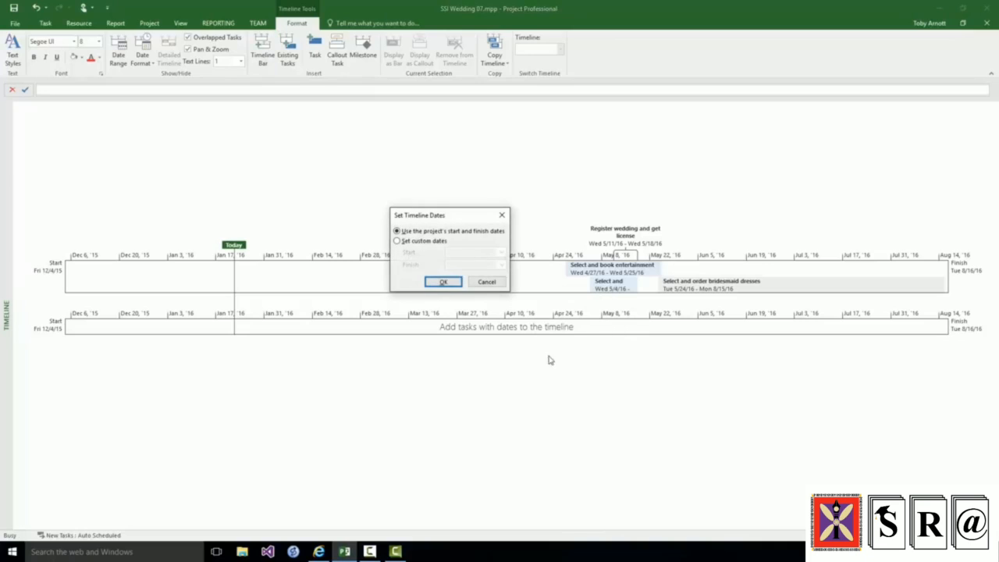
{"action": "left_click", "coordinate": [397, 242]}
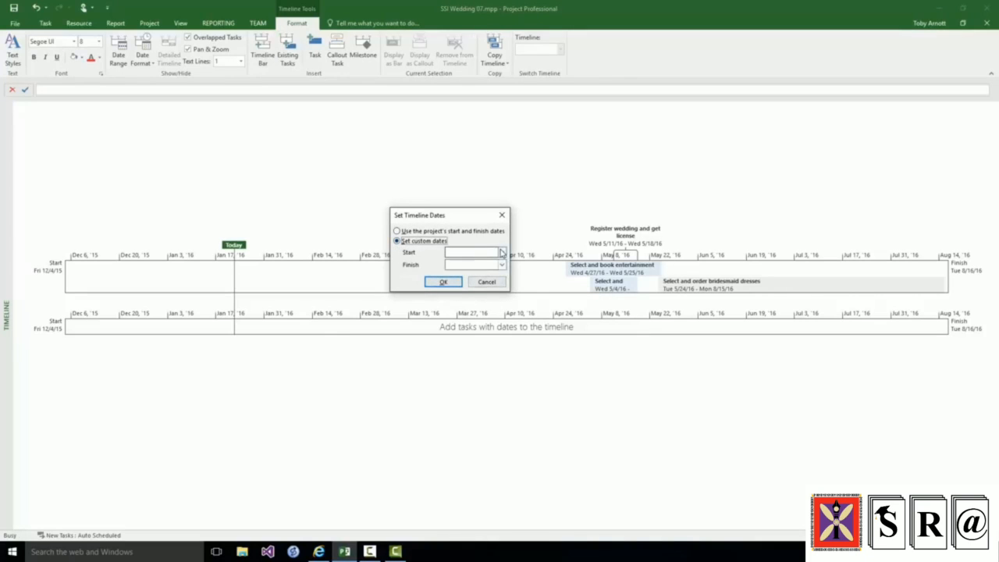
{"action": "left_click", "coordinate": [501, 253]}
{"action": "left_click", "coordinate": [500, 264]}
{"action": "left_click", "coordinate": [501, 264]}
{"action": "left_click", "coordinate": [500, 264]}
{"action": "left_click", "coordinate": [485, 284]}
{"action": "left_click", "coordinate": [500, 265]}
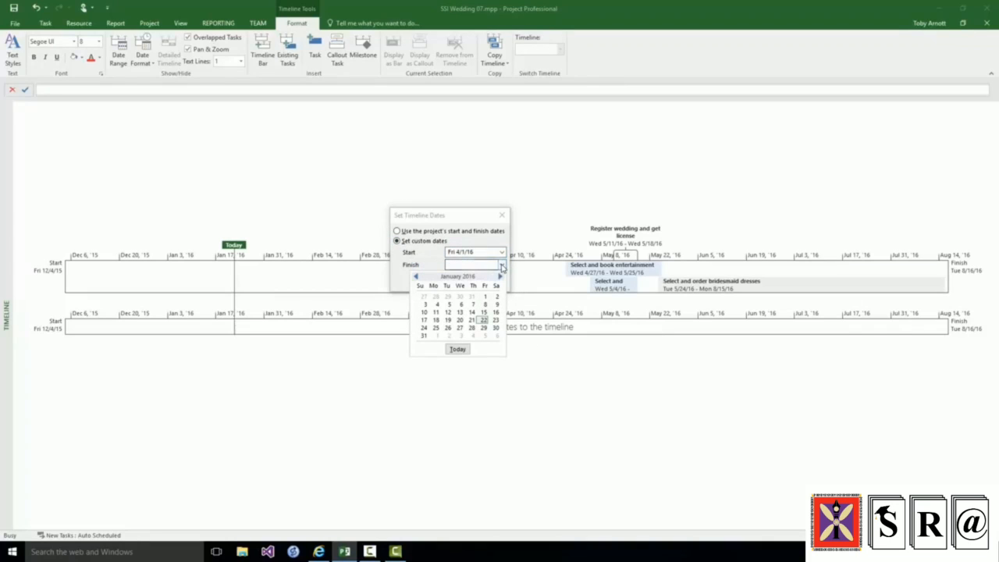
{"action": "left_click", "coordinate": [499, 278]}
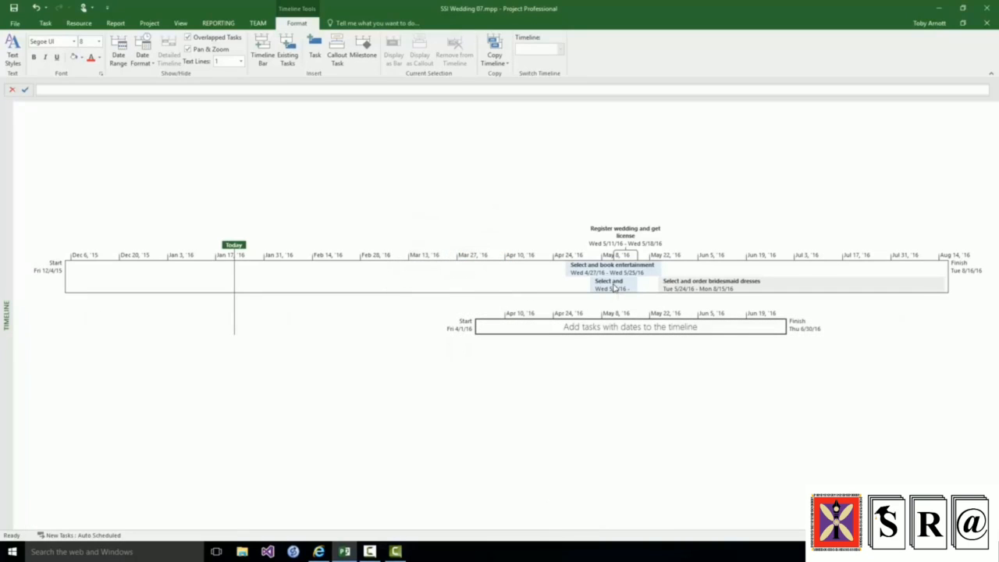
Step: Move the Select and book transport task from the first timeline bar onto the second one
{"action": "mouse_move", "coordinate": [614, 288]}
{"action": "left_click_drag", "start_coordinate": [613, 287], "coordinate": [596, 334]}
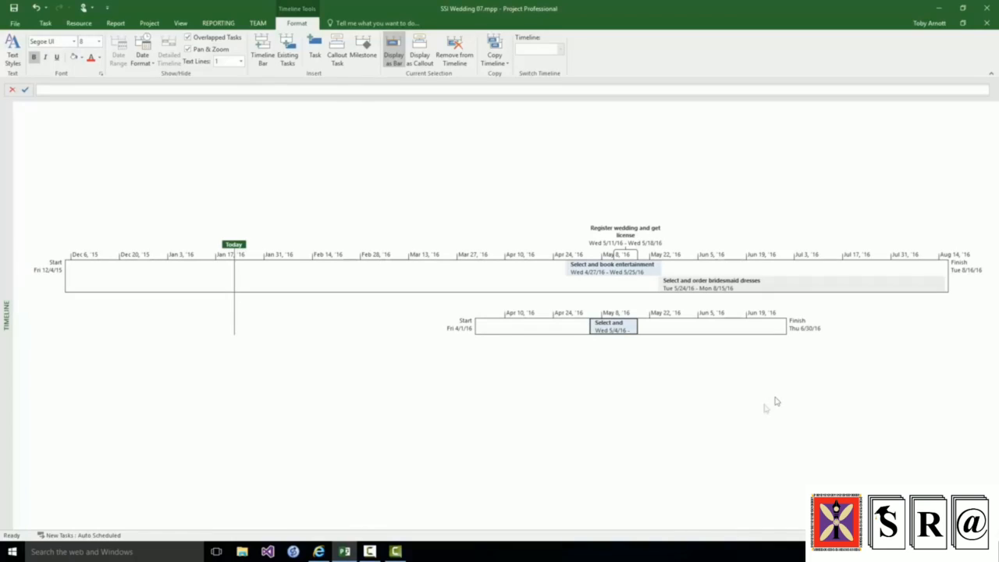
Step: Return to the Gantt Chart view and show the Timeline above it
{"action": "right_click", "coordinate": [7, 260]}
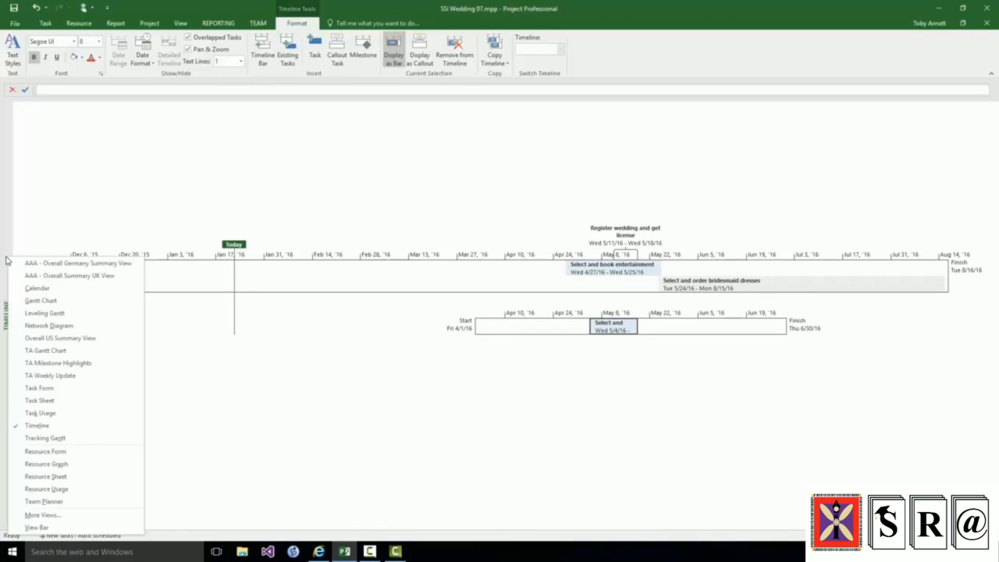
{"action": "left_click", "coordinate": [22, 304]}
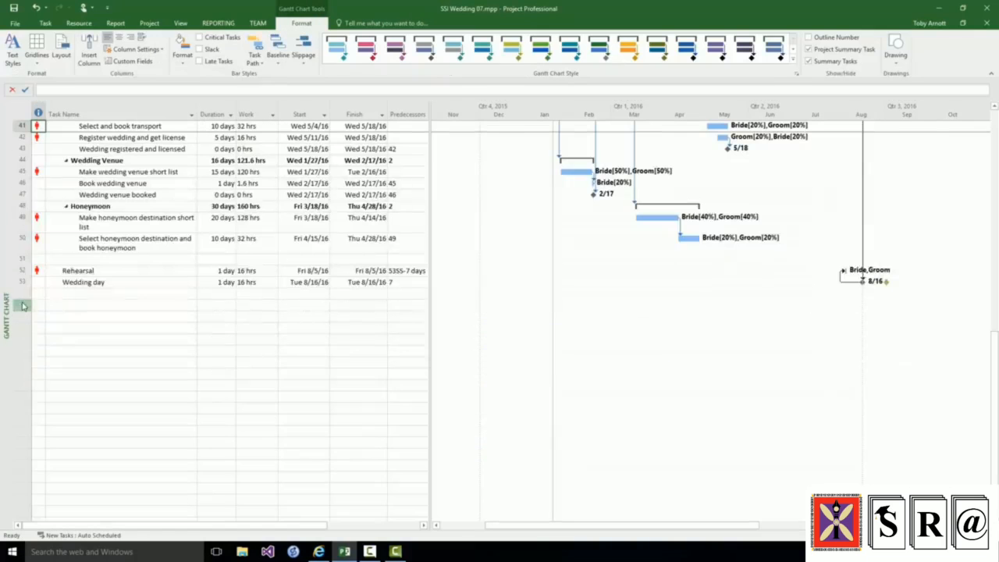
{"action": "left_click", "coordinate": [182, 25]}
{"action": "left_click", "coordinate": [511, 37]}
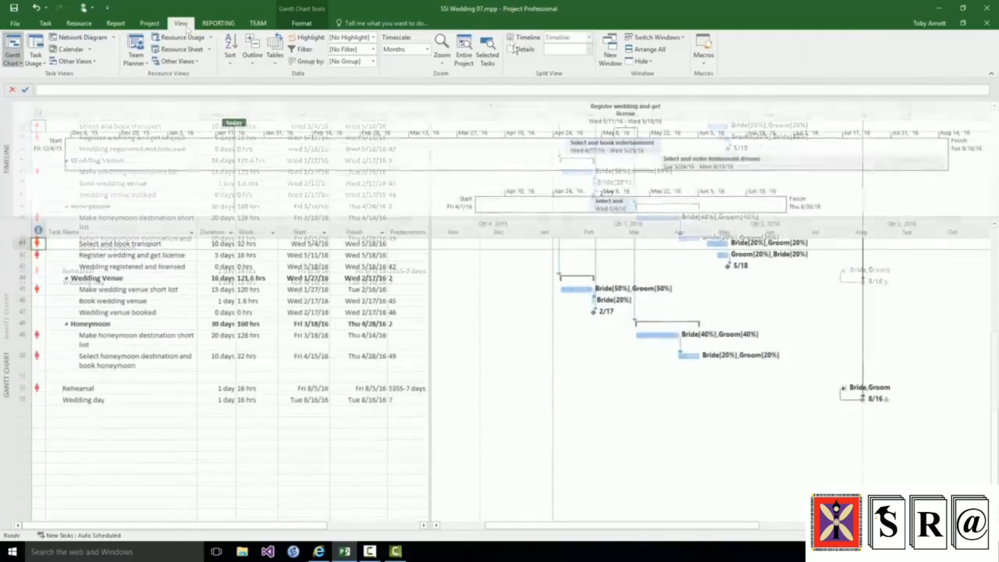